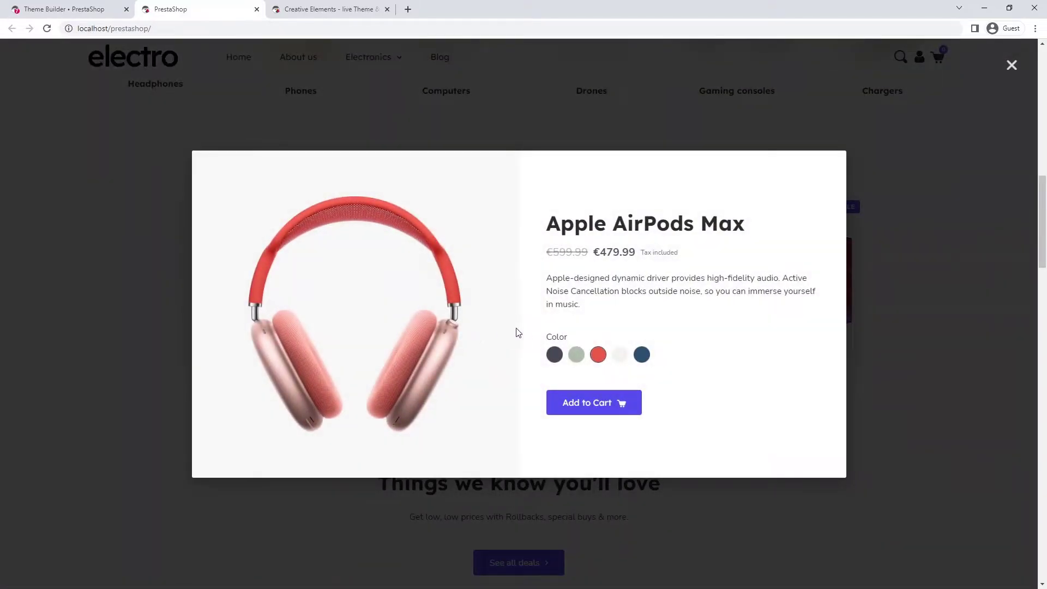
# Preview the Apple AirPods Max quick view popup in each colour: black, green, red, white and blue.
pyautogui.click(554, 355)
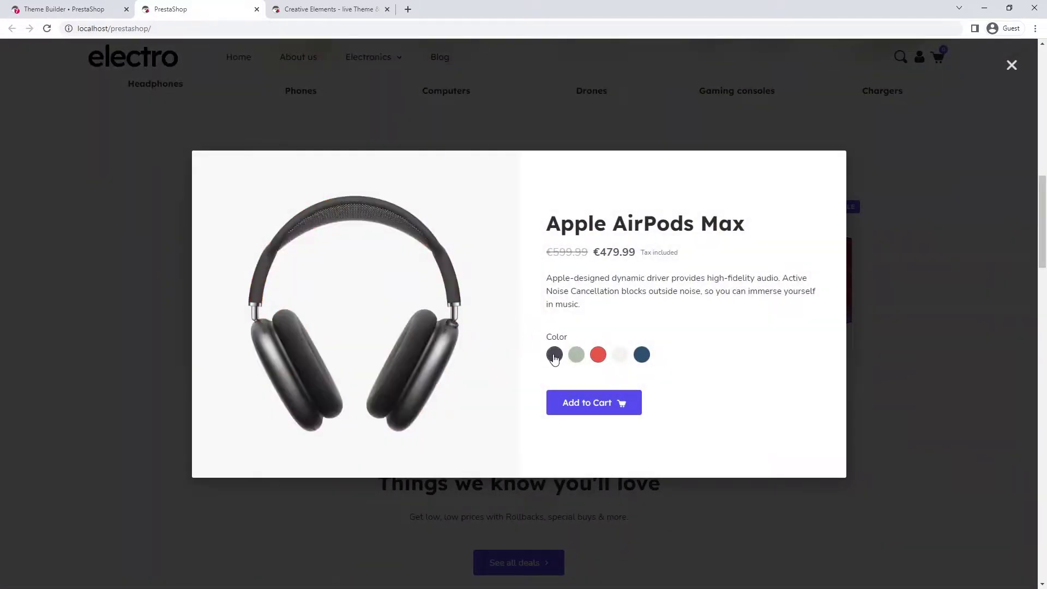
pyautogui.click(577, 354)
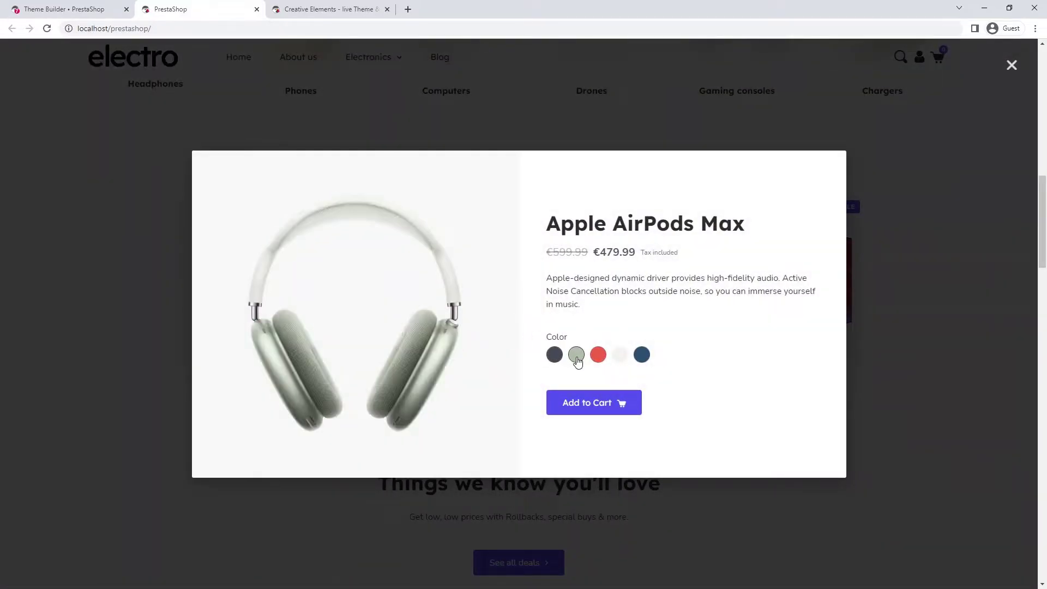
pyautogui.click(598, 357)
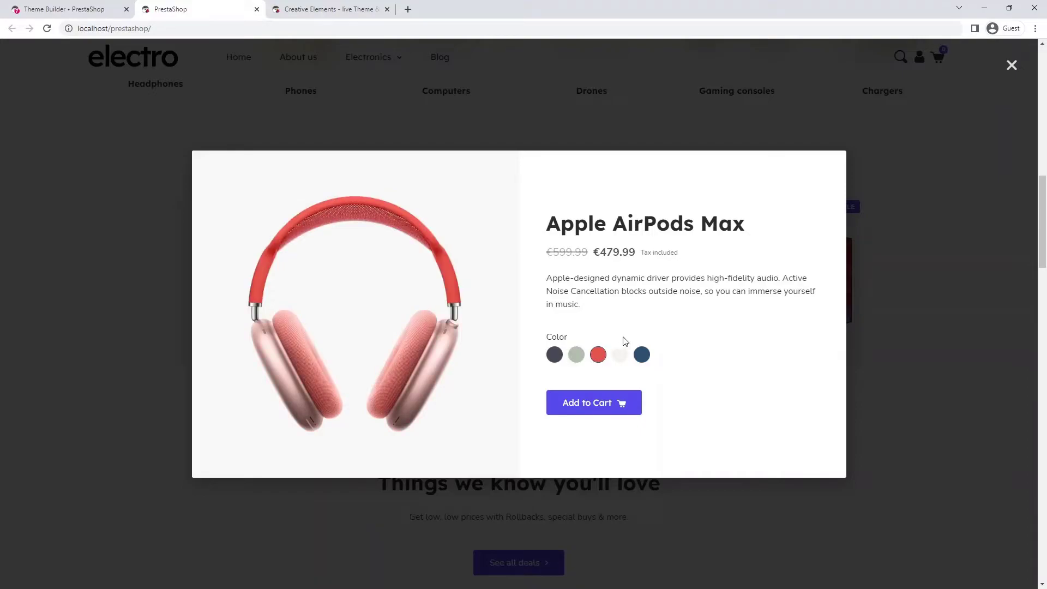
pyautogui.click(622, 357)
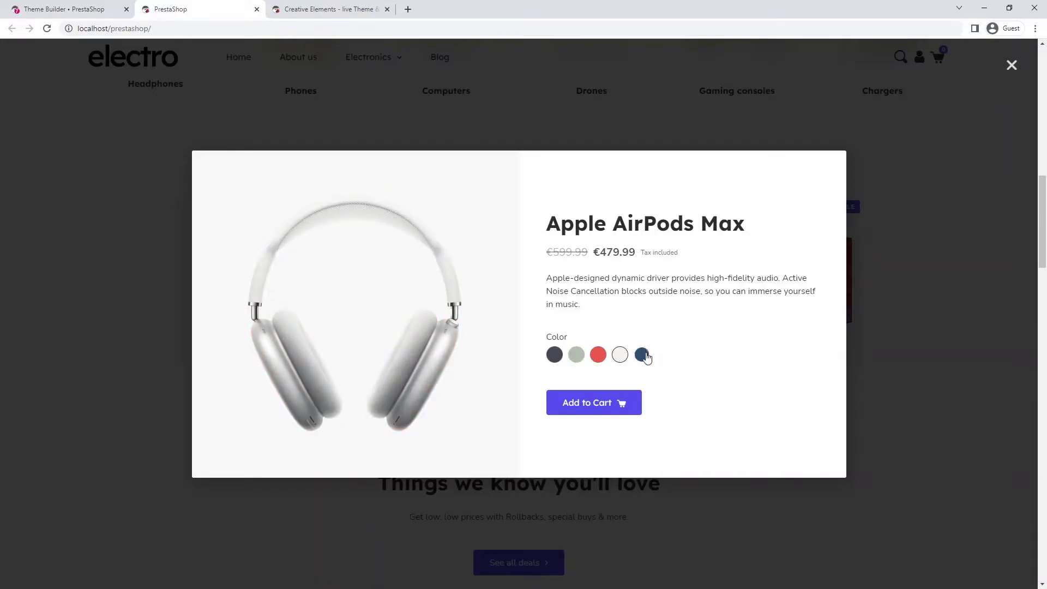
pyautogui.click(645, 356)
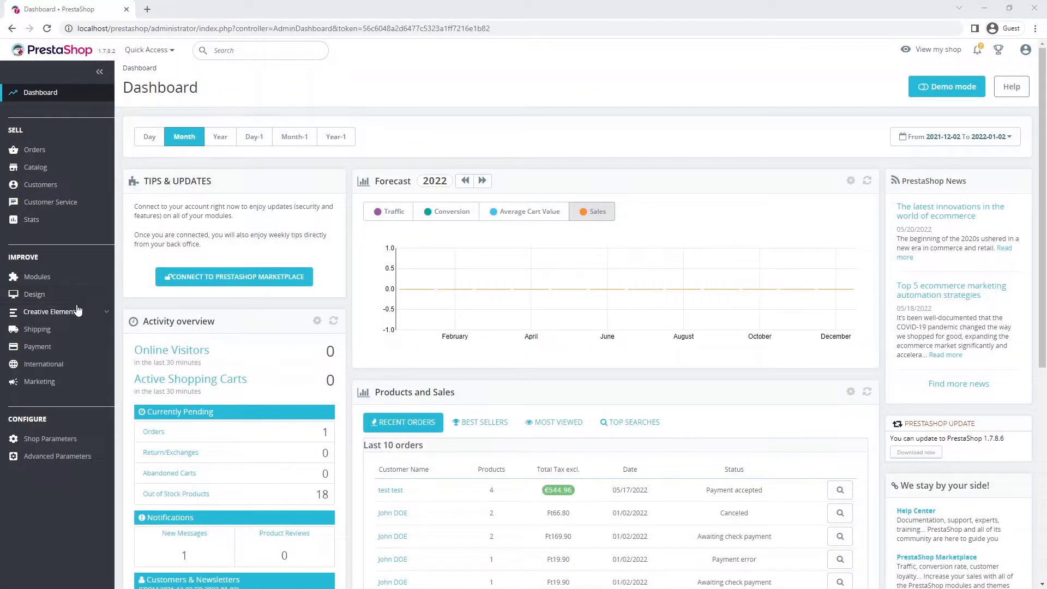
# Create a Creative Elements Theme Builder template titled "Quick View" with the type Quick View, and save it.
pyautogui.click(78, 310)
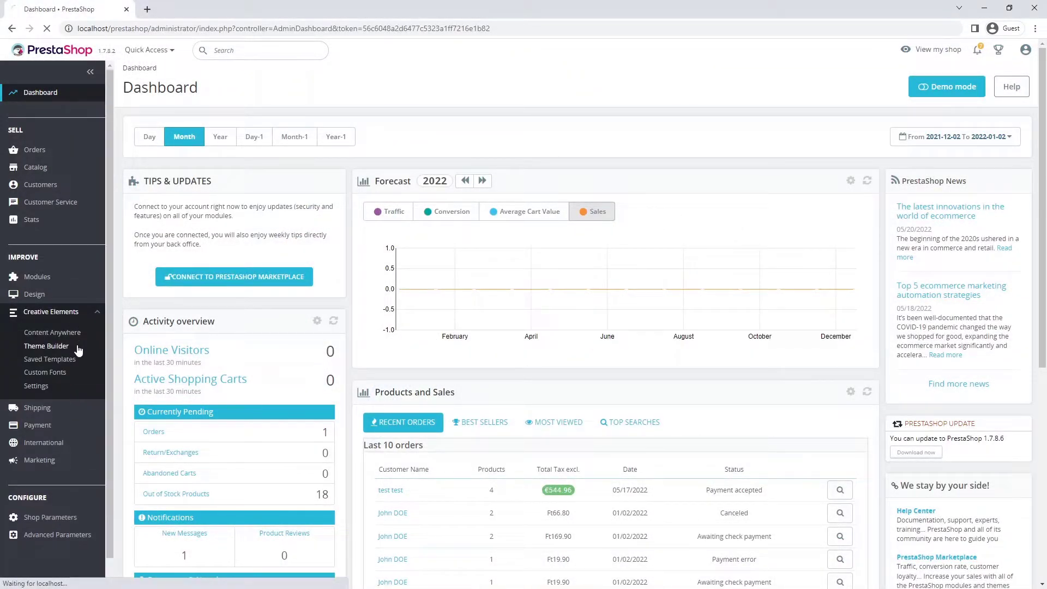
pyautogui.click(78, 347)
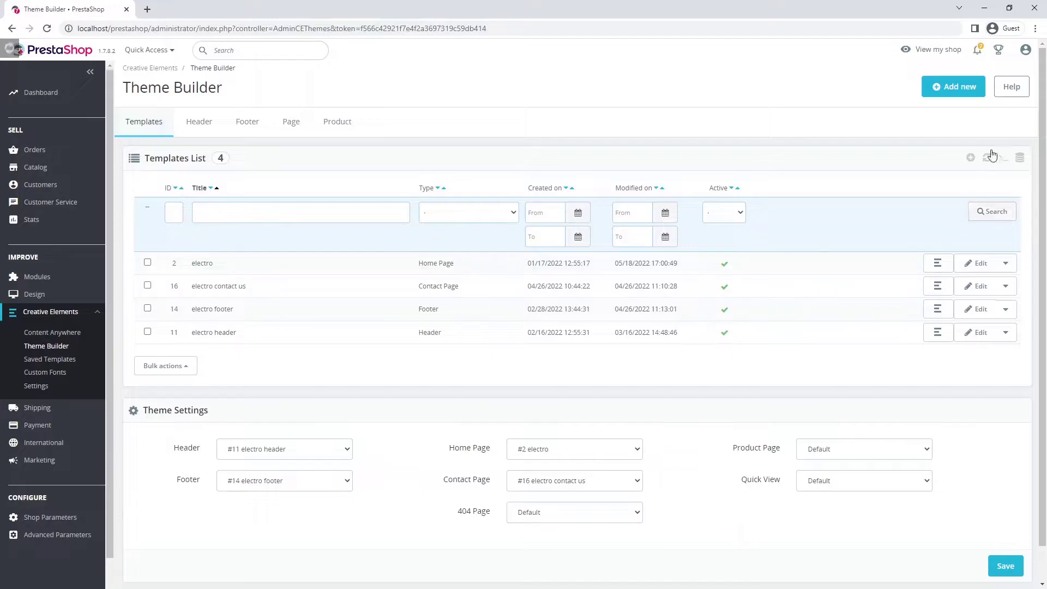
pyautogui.click(966, 87)
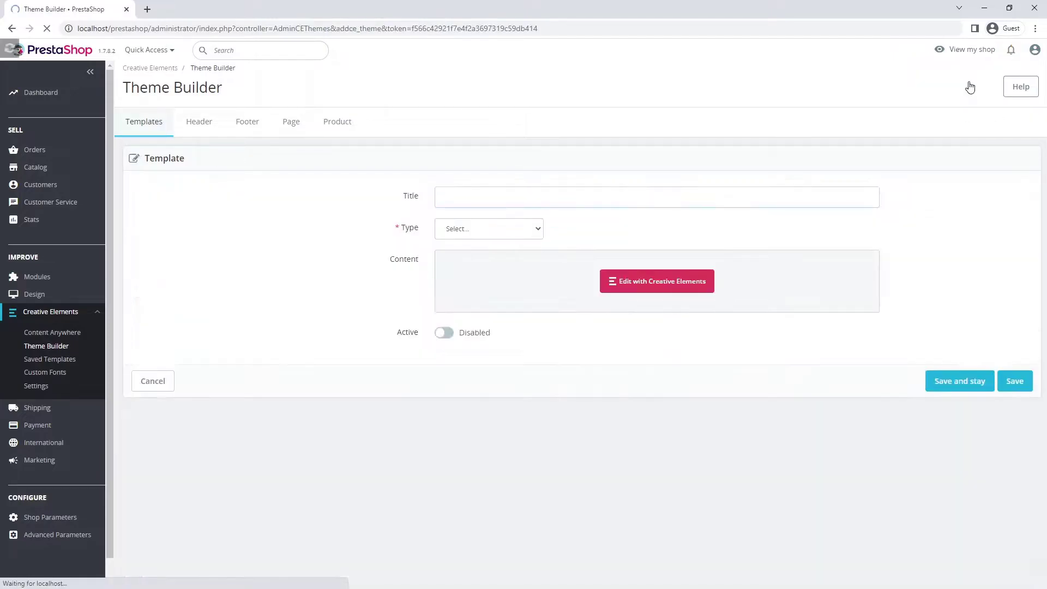
pyautogui.click(458, 199)
pyautogui.write('o')
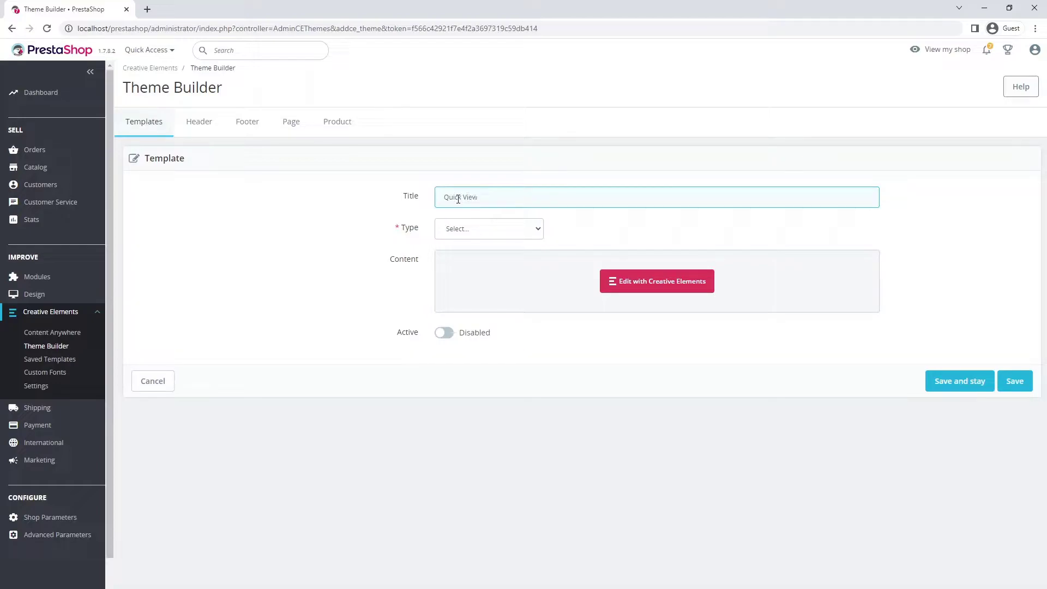
pyautogui.click(466, 233)
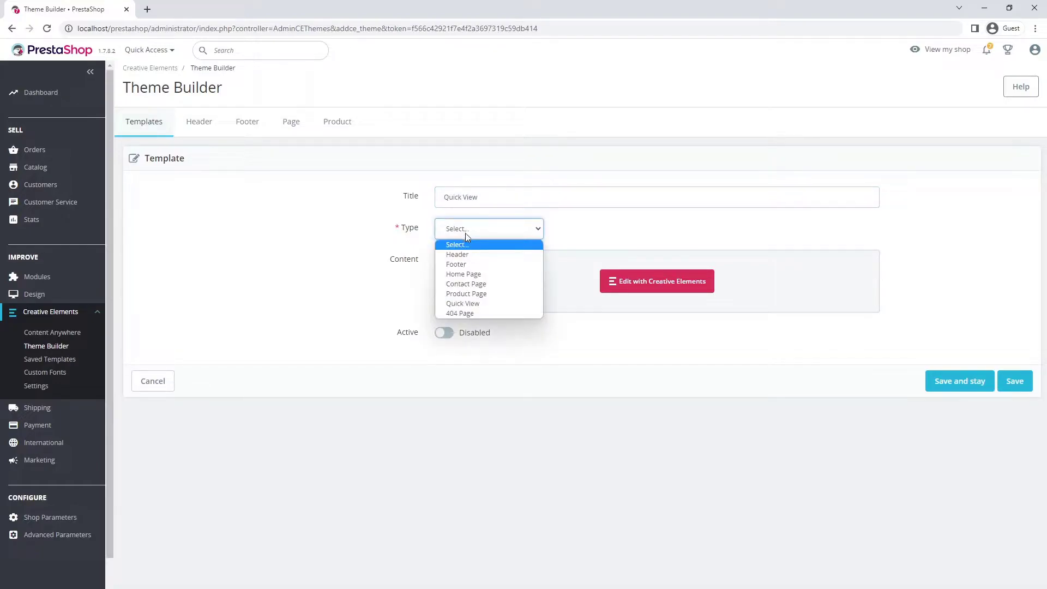
pyautogui.click(463, 302)
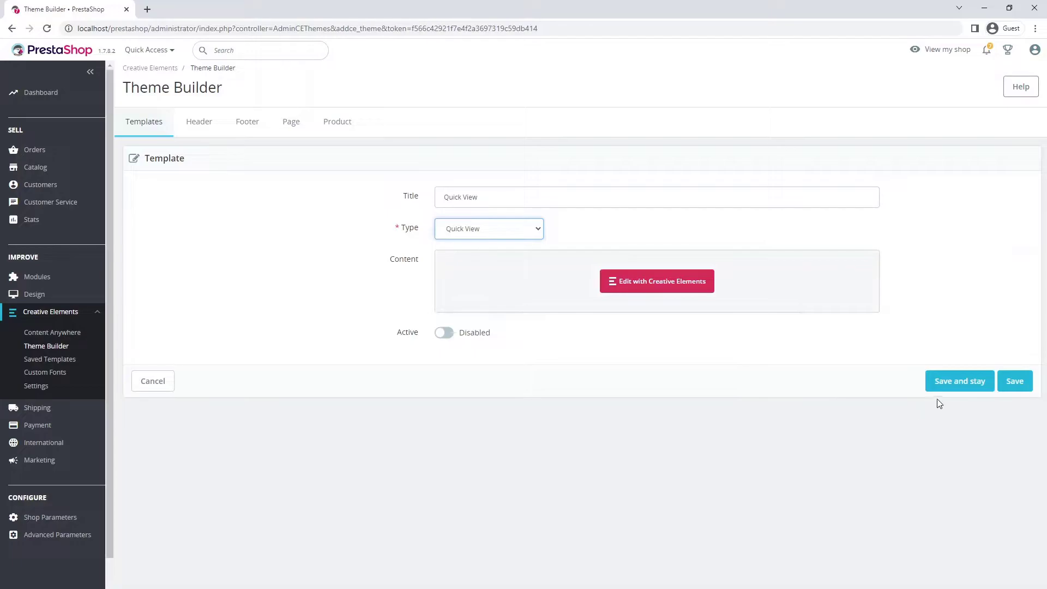
pyautogui.click(954, 386)
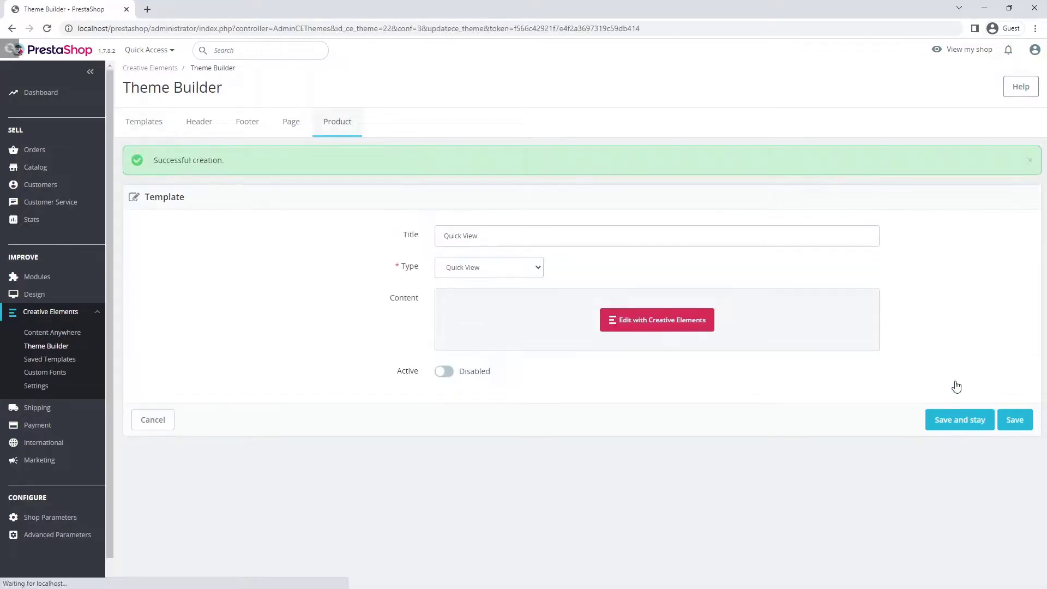
# Open the Quick View template's content in the Creative Elements editor and dismiss the template library.
pyautogui.click(664, 318)
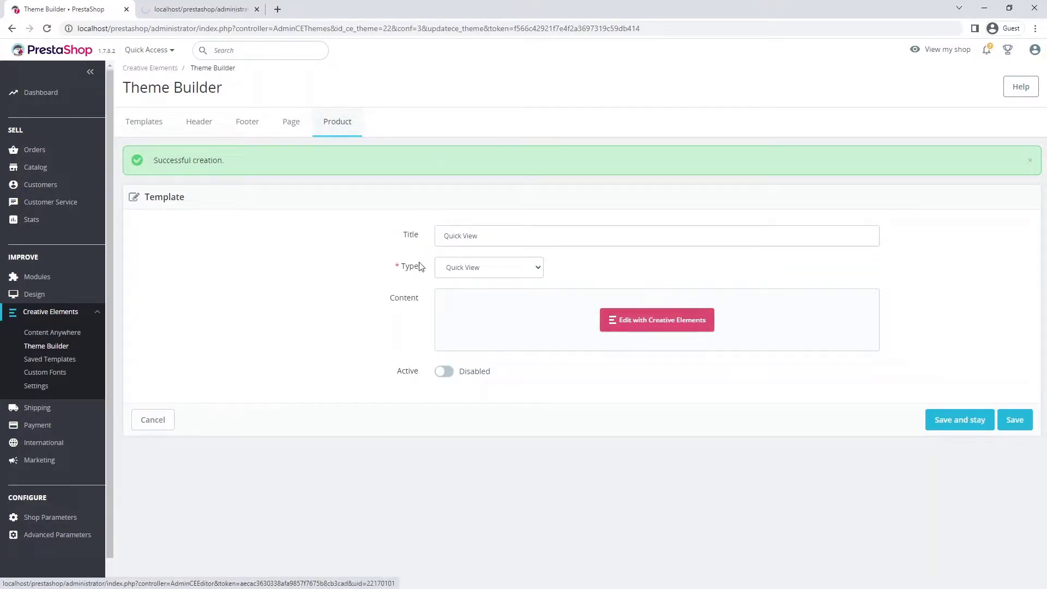
pyautogui.click(195, 10)
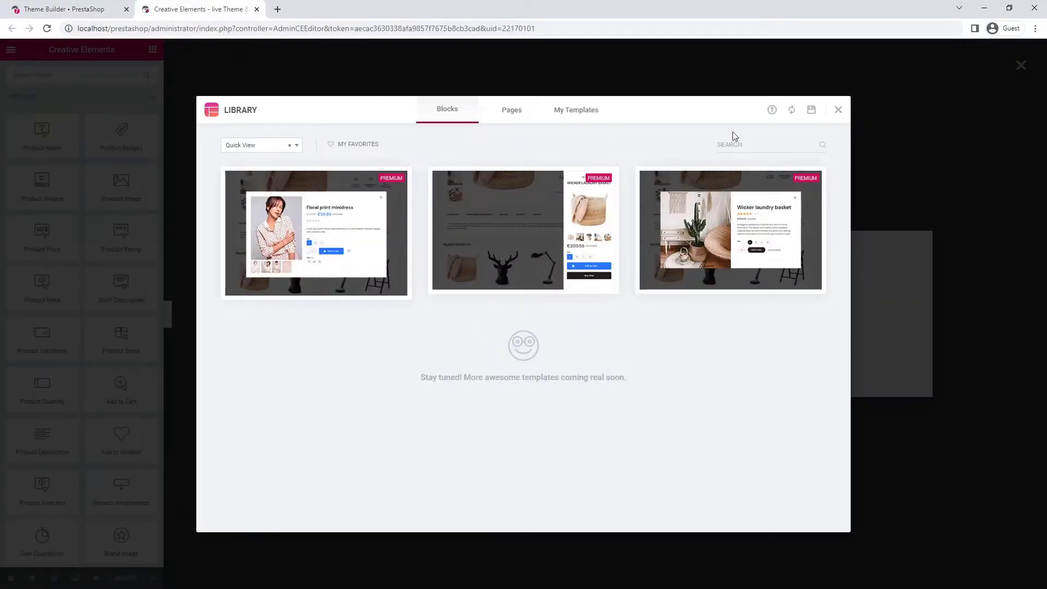
pyautogui.click(838, 112)
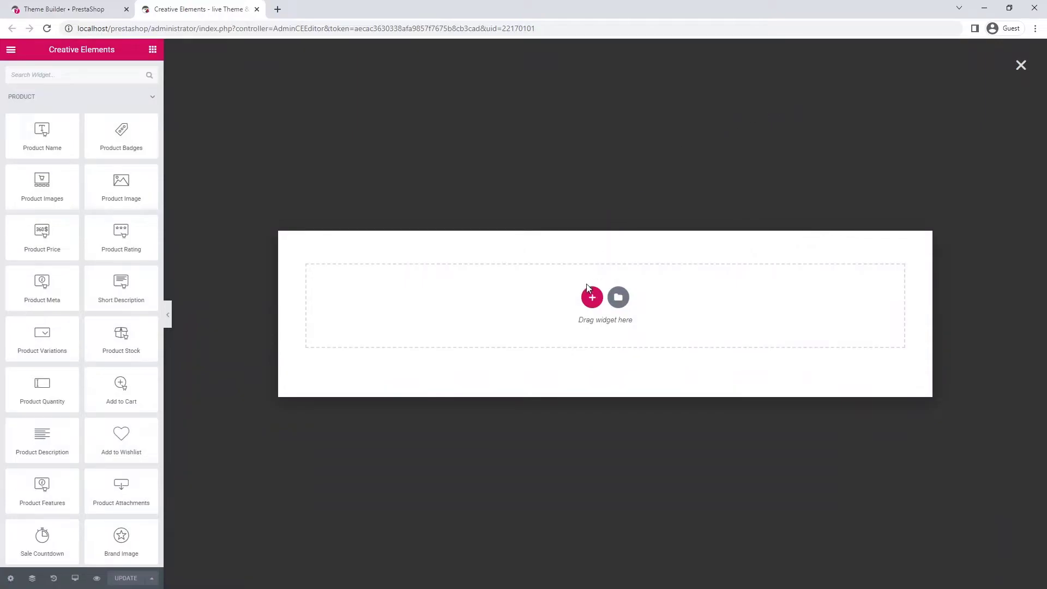
# Add a section with two equal columns and Full Width content, and place a Product Image widget in its first column.
pyautogui.click(591, 297)
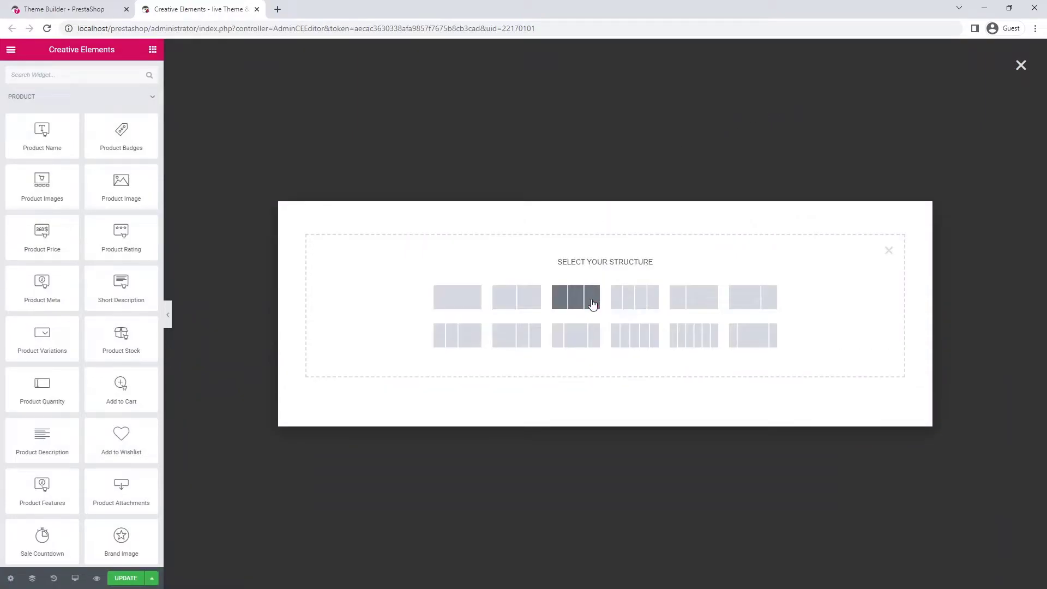
pyautogui.click(522, 299)
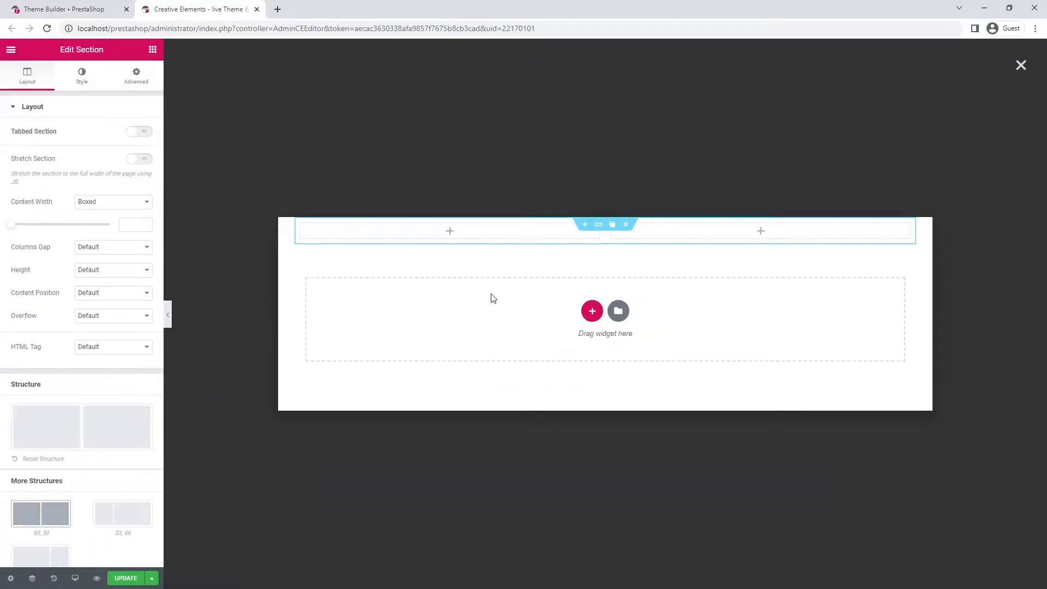
pyautogui.click(134, 203)
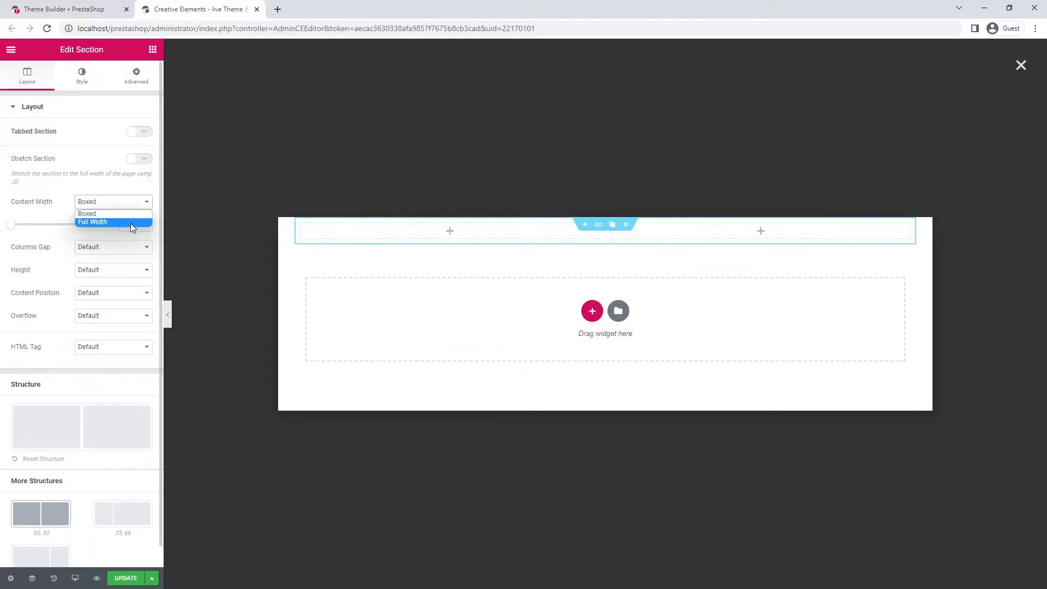
pyautogui.click(129, 223)
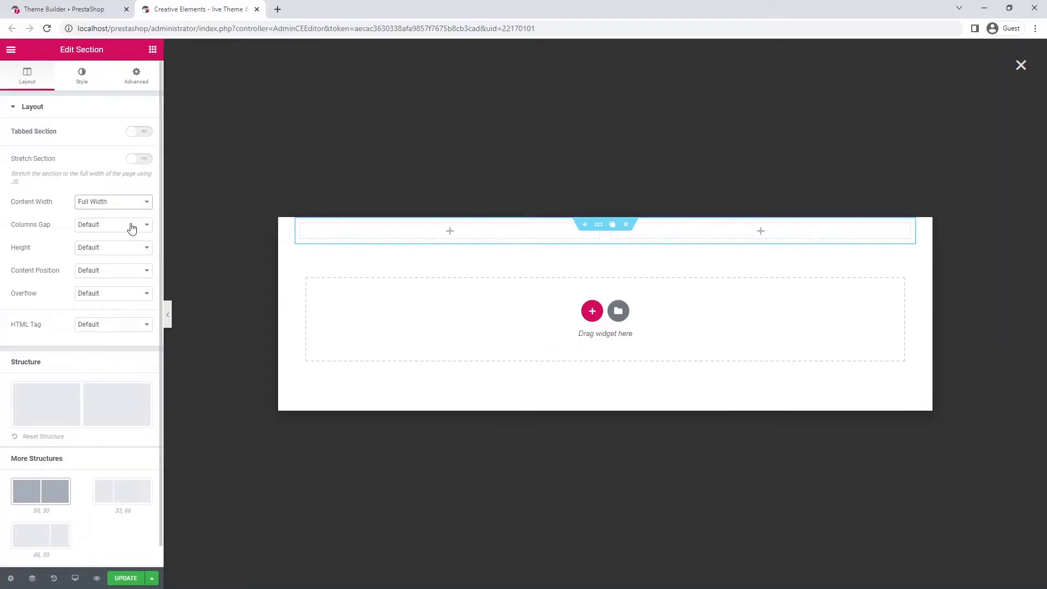
pyautogui.click(154, 51)
pyautogui.moveTo(132, 194); pyautogui.dragTo(373, 233)
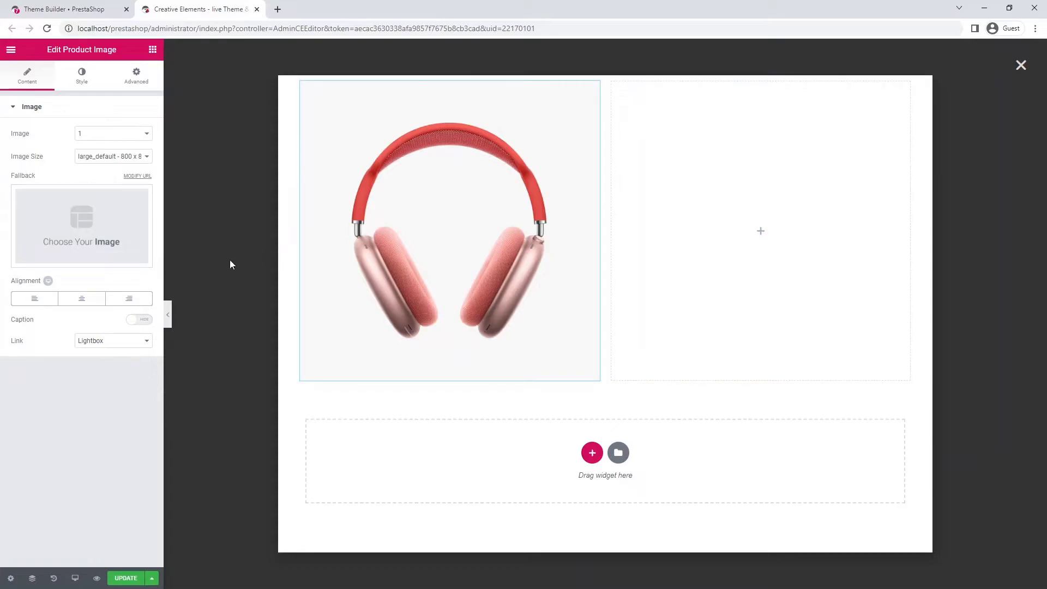
# Set the quick view popup's padding to 0 px on all sides.
pyautogui.click(10, 578)
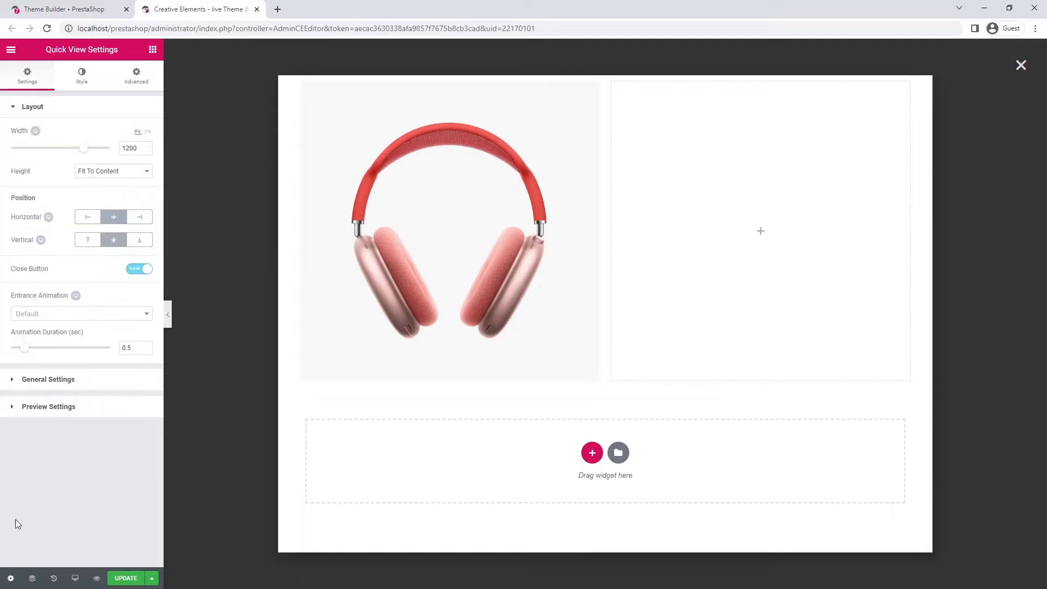
pyautogui.click(140, 86)
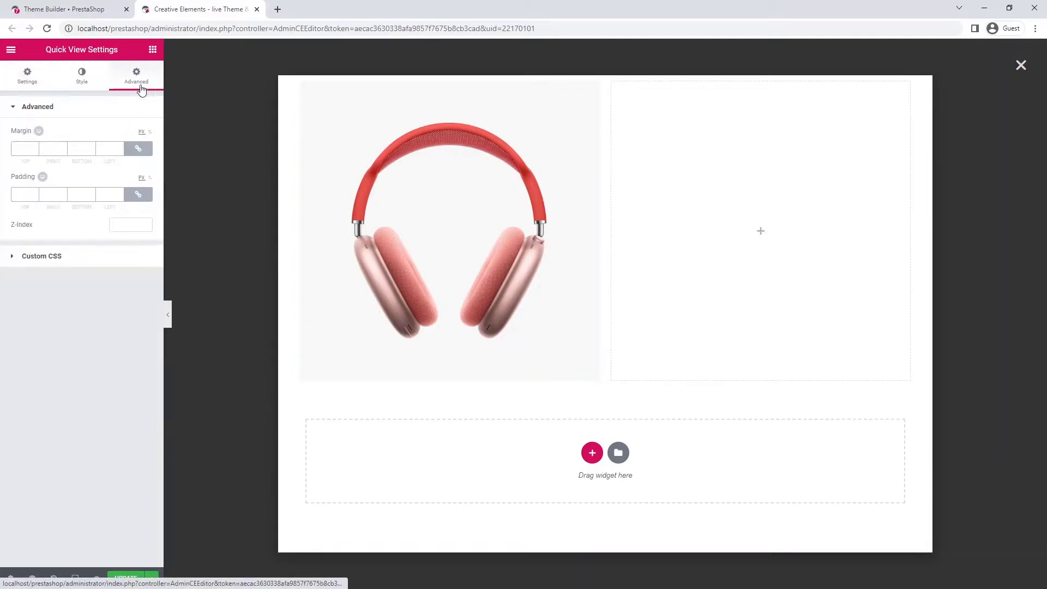
pyautogui.click(105, 195)
pyautogui.write('0')
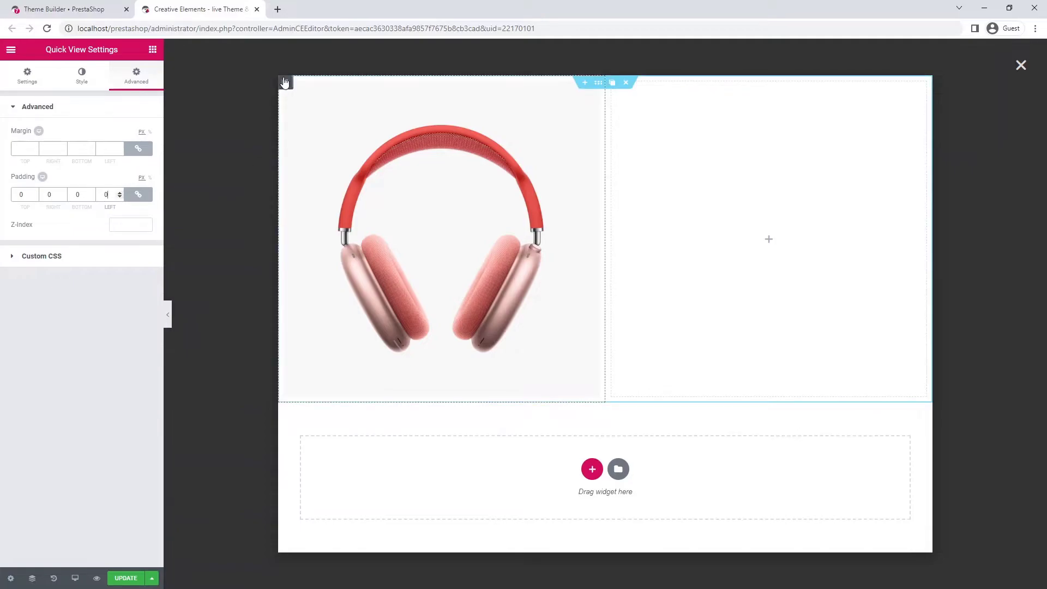
# Set the padding of the column holding the product image to 0 px on all sides.
pyautogui.click(285, 81)
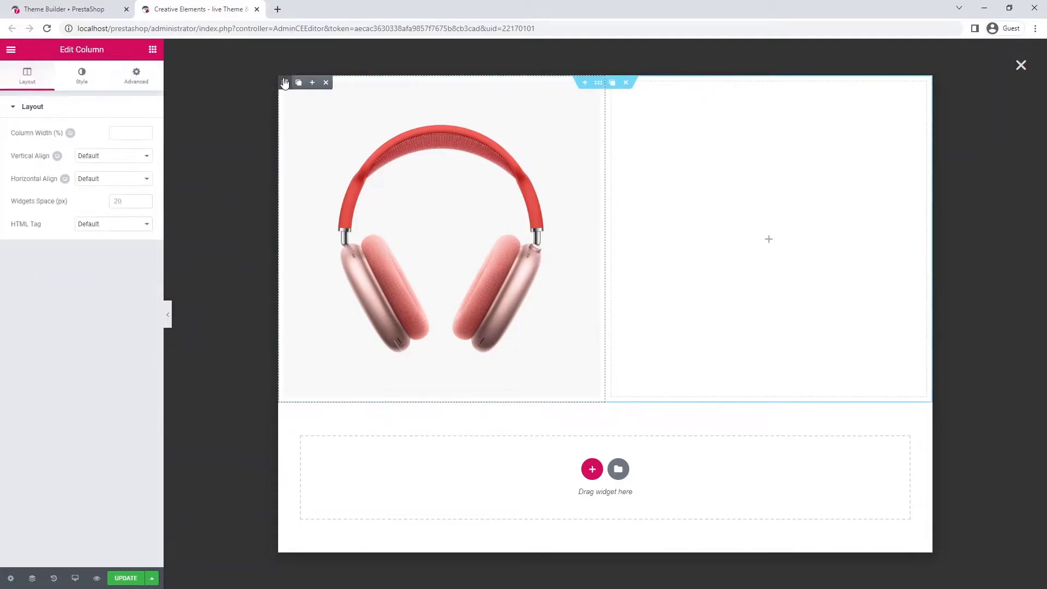
pyautogui.click(151, 77)
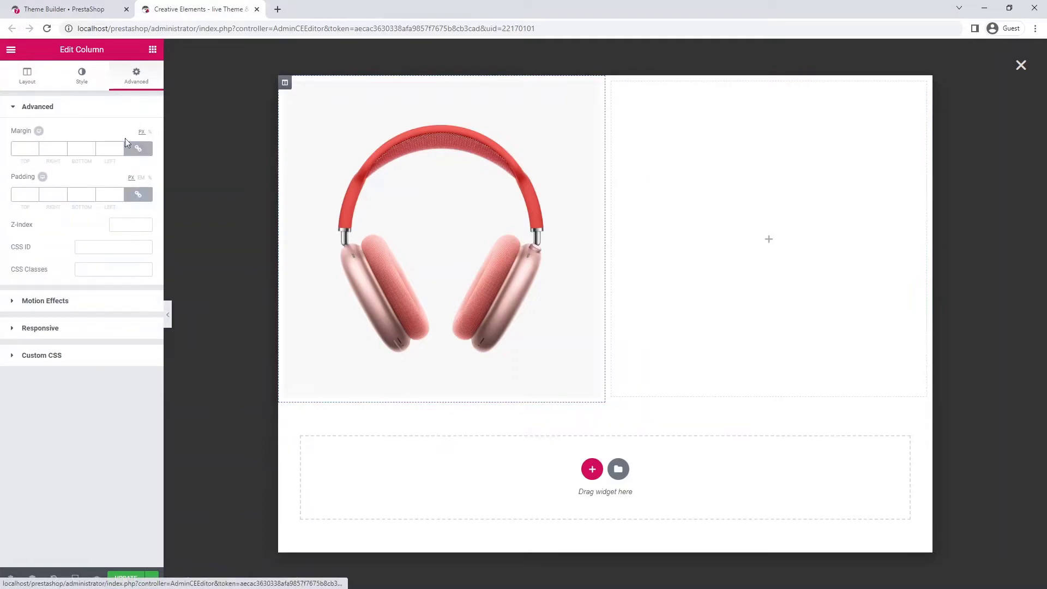
pyautogui.click(106, 195)
pyautogui.write('0')
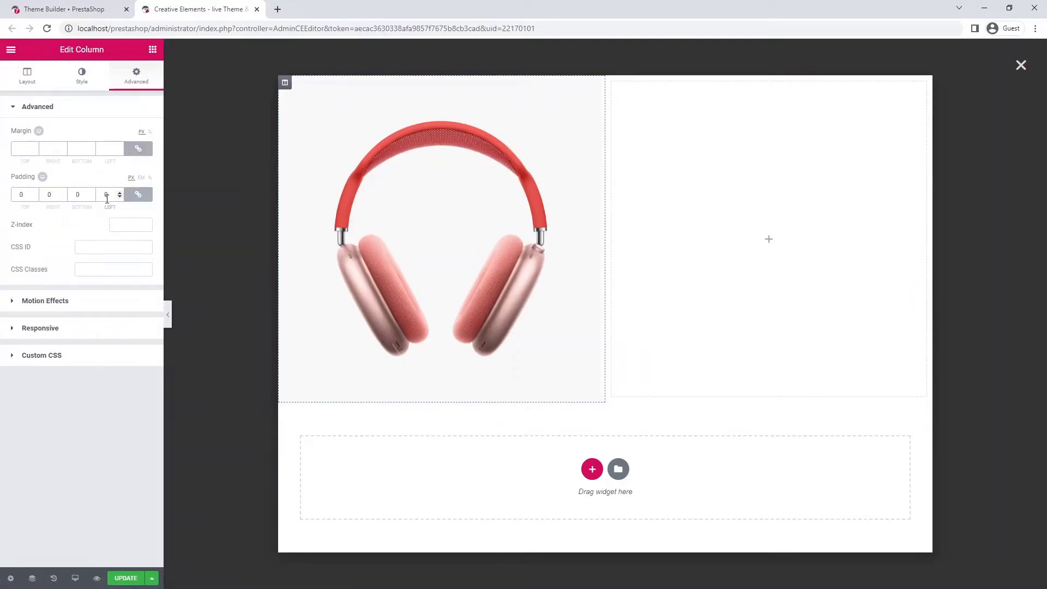
# Add a Product Name widget to the empty second column and set its font size to 35 px.
pyautogui.click(152, 50)
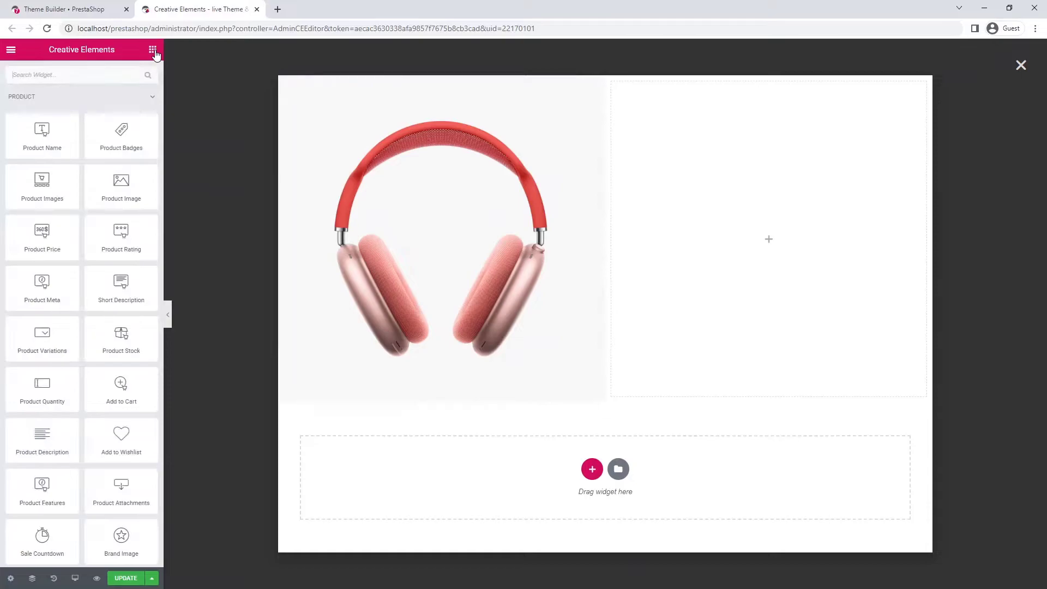
pyautogui.moveTo(49, 117); pyautogui.dragTo(772, 216)
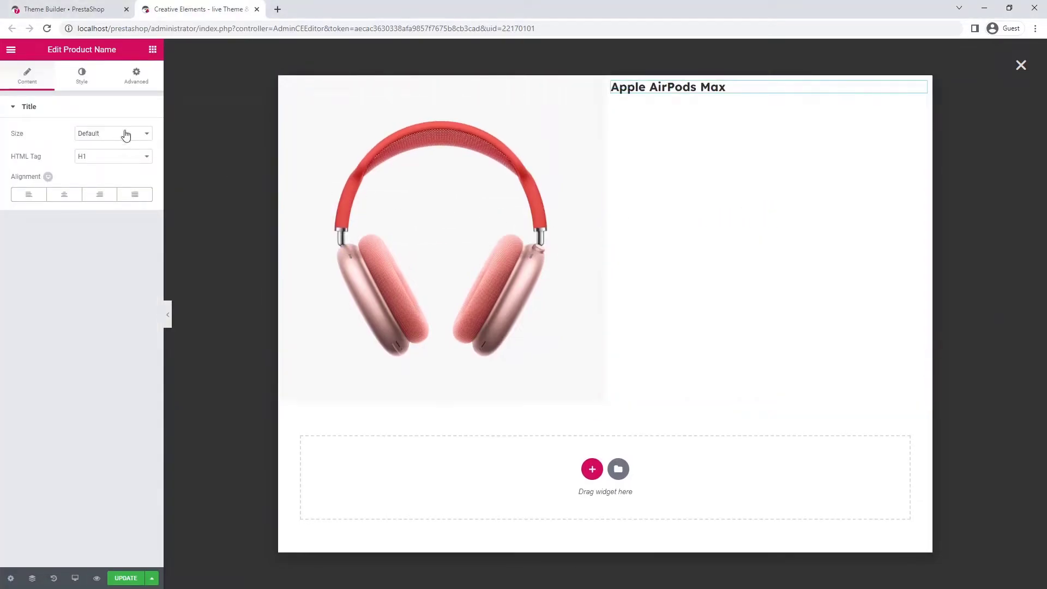
pyautogui.click(75, 81)
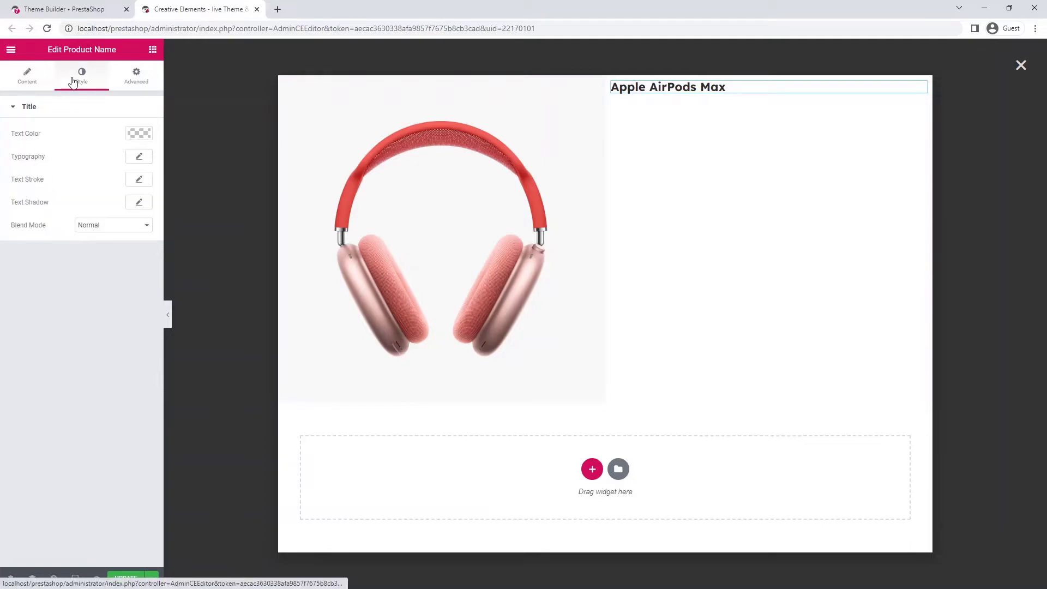
pyautogui.click(144, 158)
pyautogui.click(133, 223)
pyautogui.write('35')
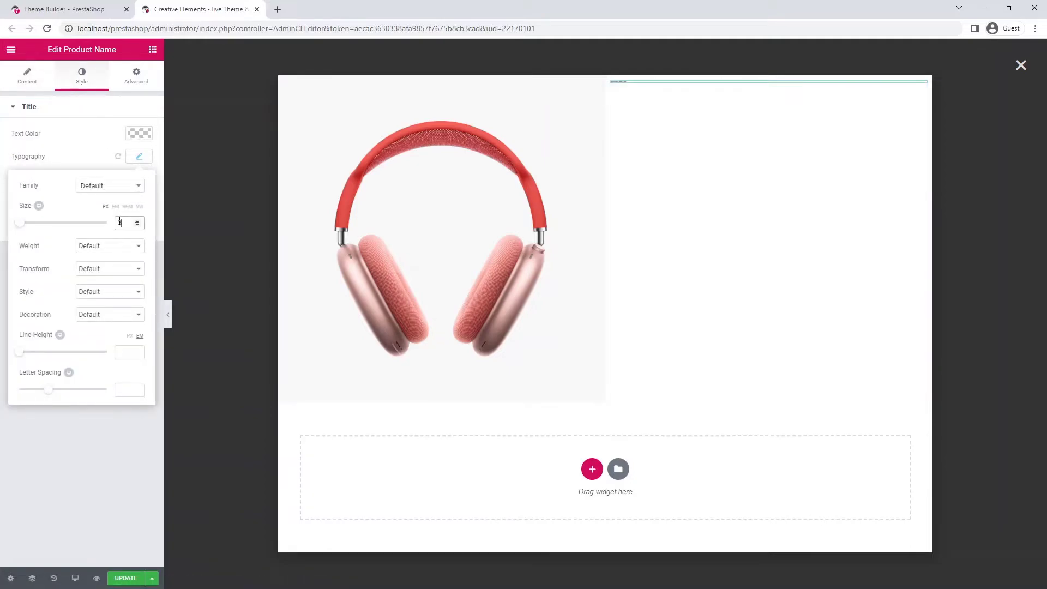
# Add a Product Price widget below the product name, with the Inline layout and the discount label hidden.
pyautogui.click(153, 49)
pyautogui.moveTo(48, 220); pyautogui.dragTo(779, 97)
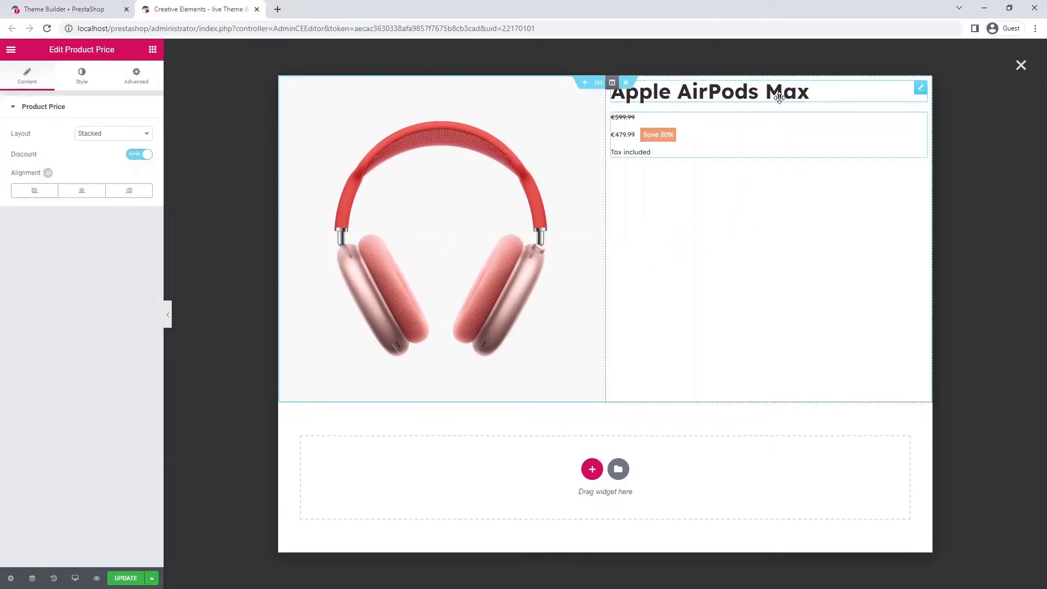
pyautogui.click(121, 135)
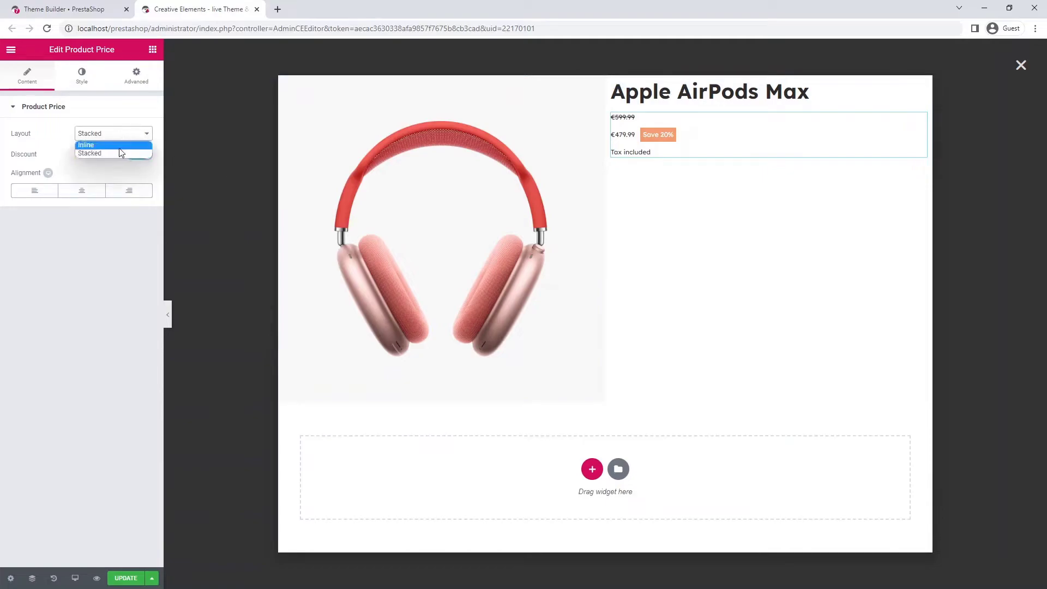
pyautogui.click(120, 146)
pyautogui.click(141, 156)
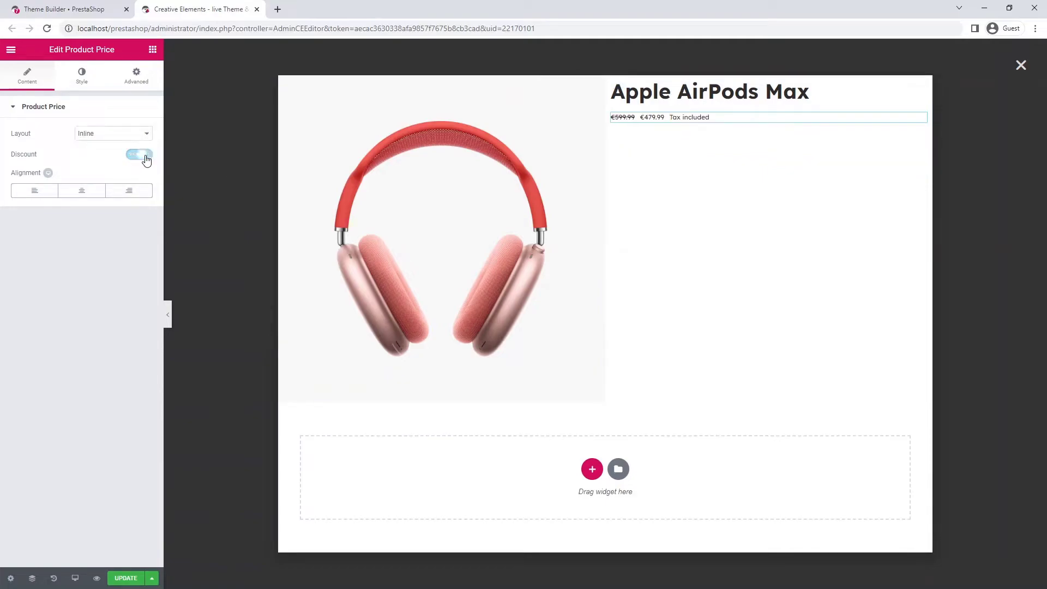
# Set the product price's overall typography to the Nunito Sans font family at 20 px.
pyautogui.click(82, 79)
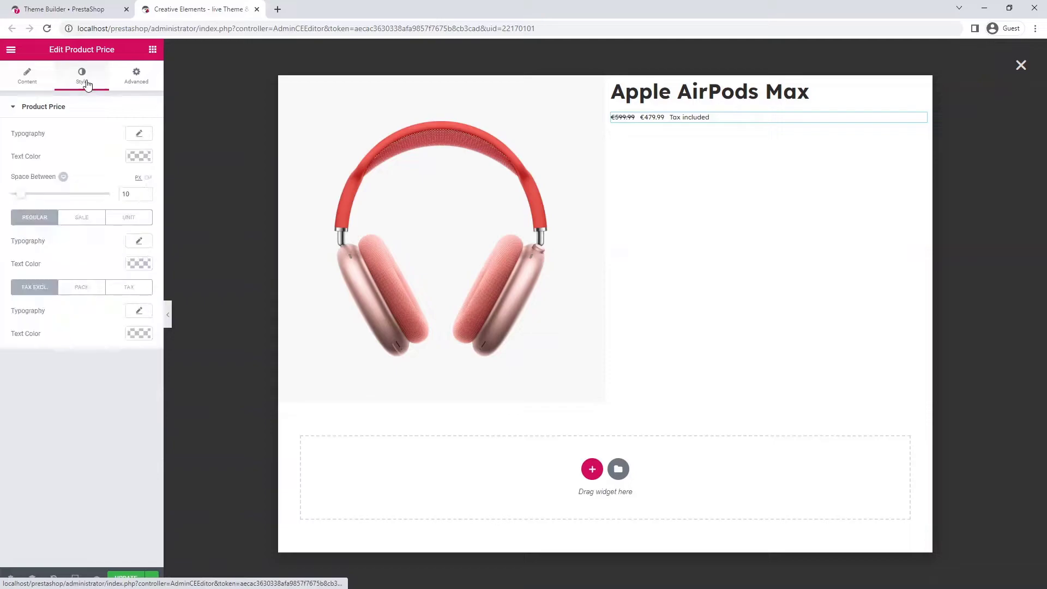
pyautogui.click(139, 134)
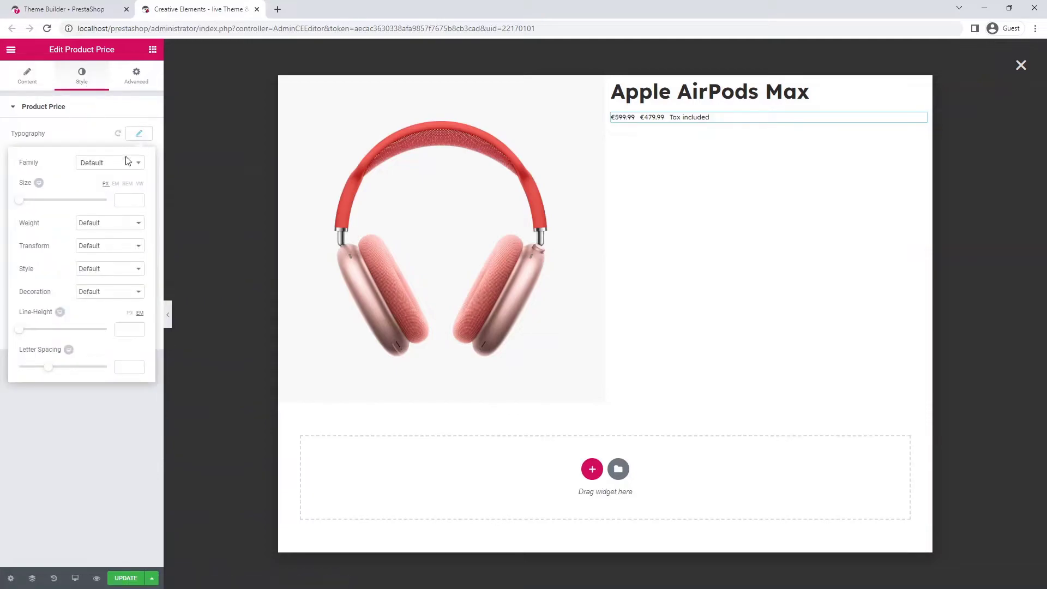
pyautogui.click(126, 163)
pyautogui.write('nun')
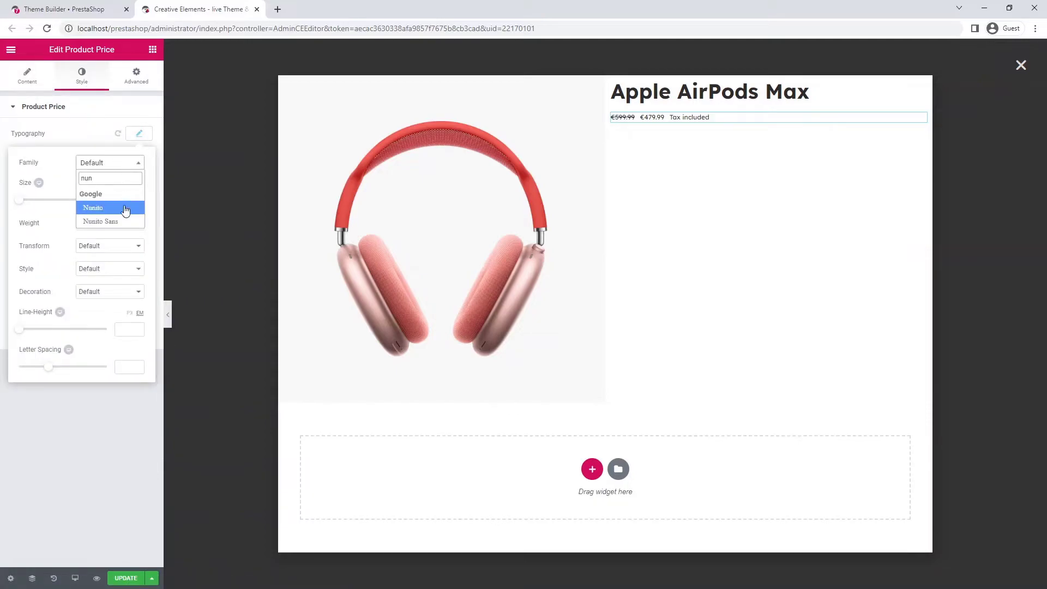
pyautogui.click(103, 222)
pyautogui.click(125, 201)
pyautogui.write('20')
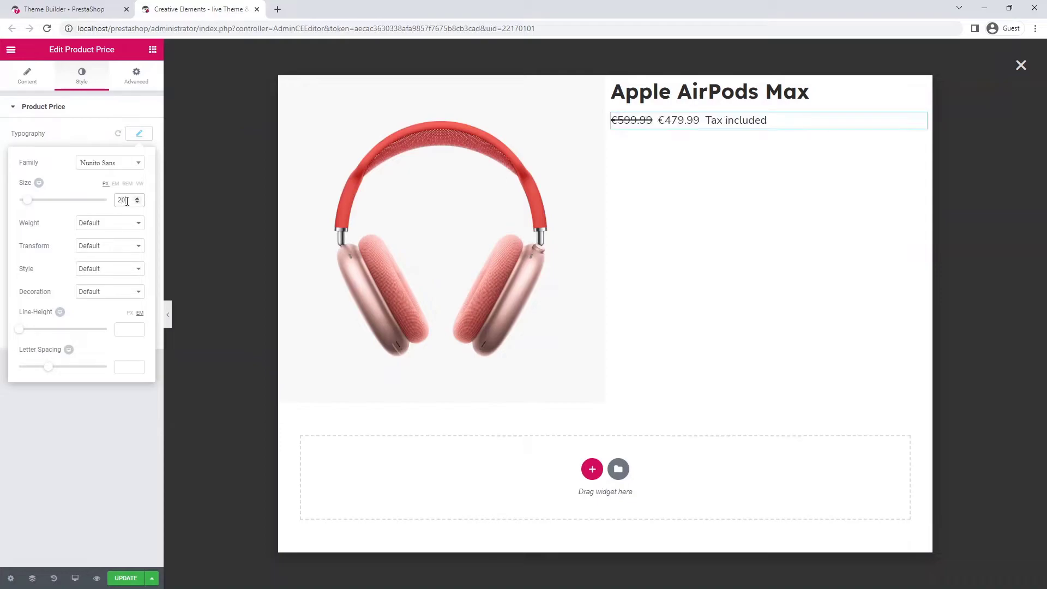
pyautogui.click(140, 135)
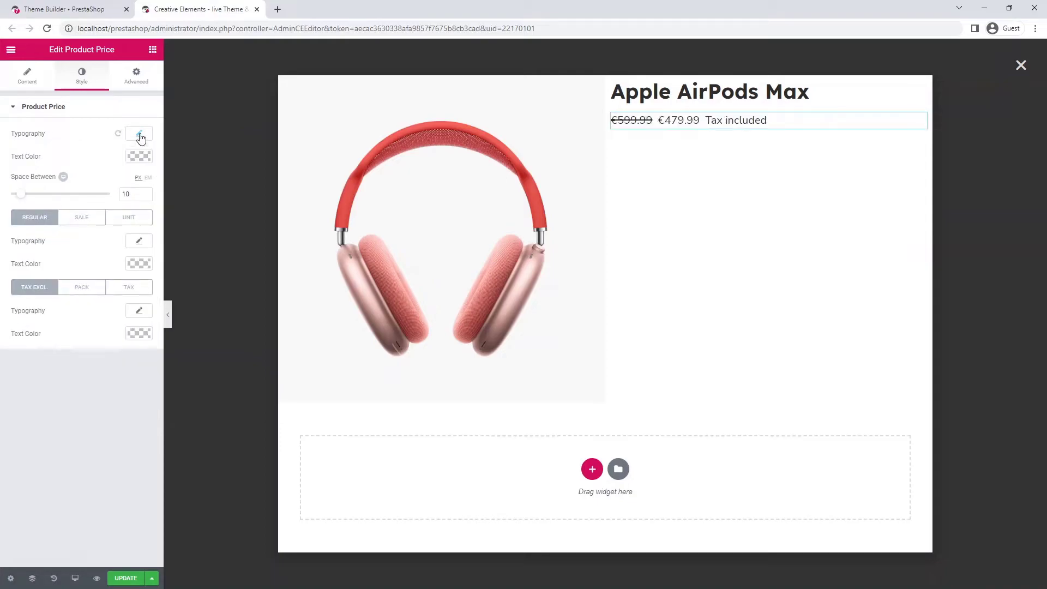
# Set the product price's overall text color to the dark grey palette color #545454.
pyautogui.click(138, 158)
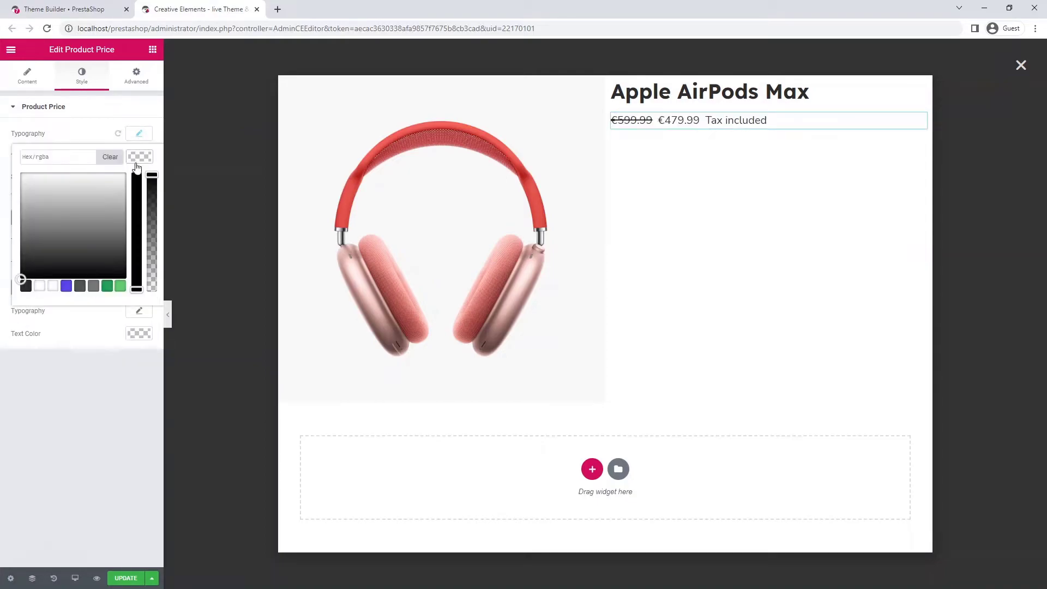
pyautogui.click(80, 290)
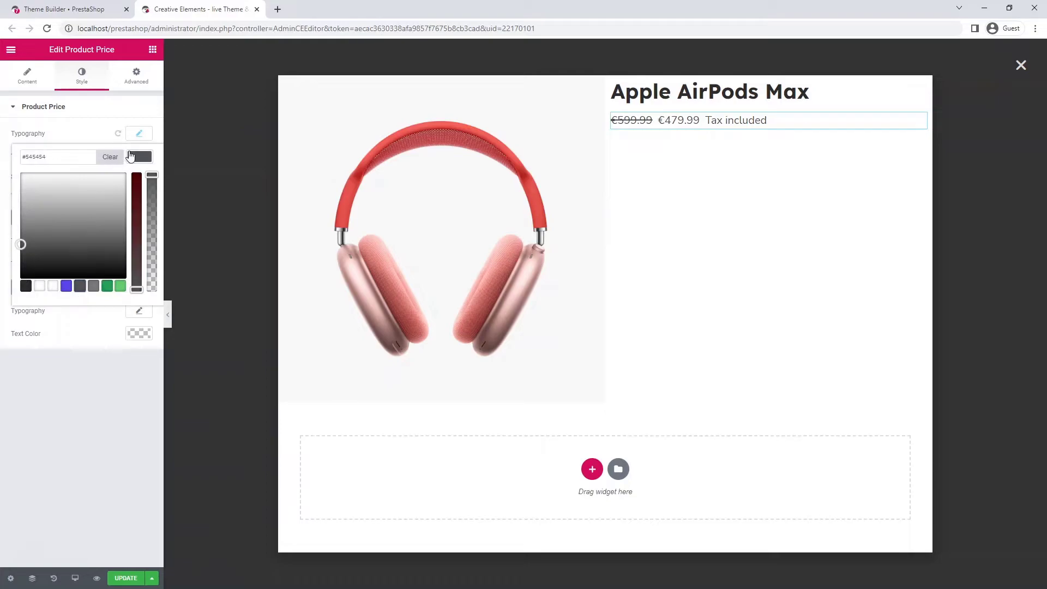
pyautogui.click(136, 158)
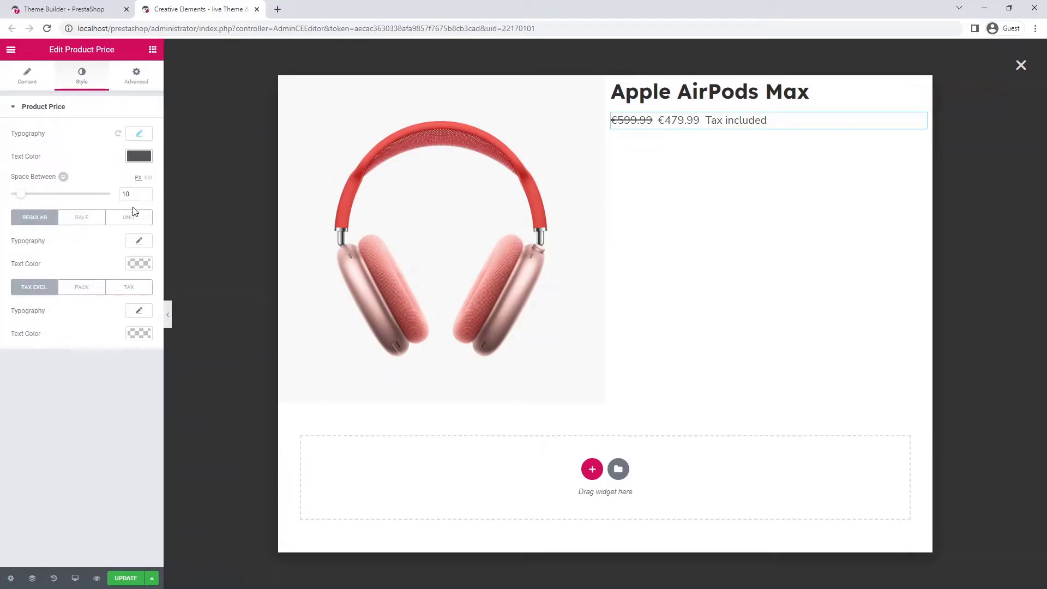
# Set the regular price's text color to #545454 with its opacity reduced to 0.5.
pyautogui.click(134, 265)
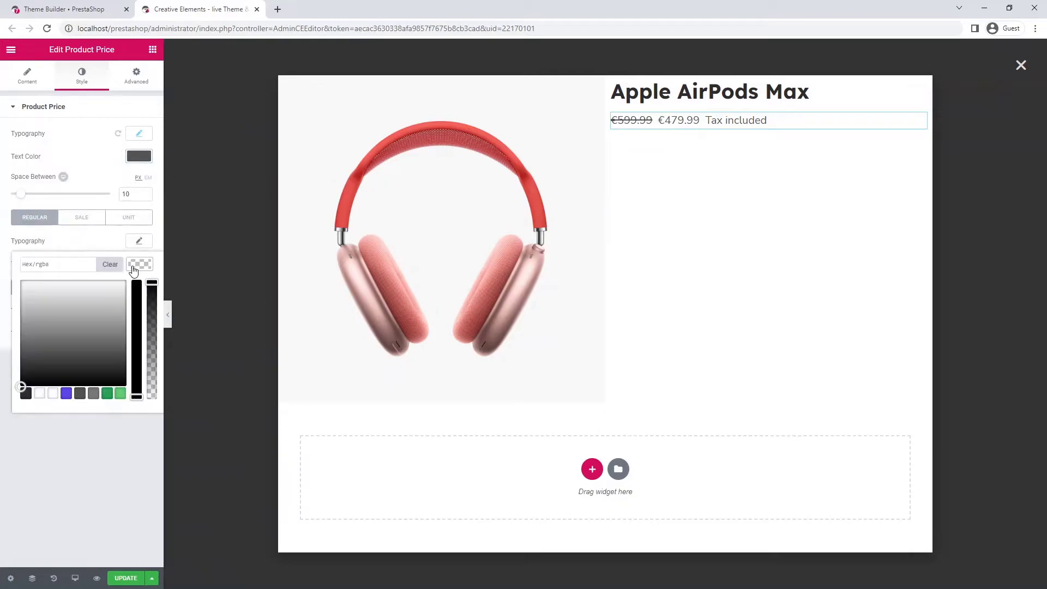
pyautogui.click(80, 393)
pyautogui.moveTo(152, 282); pyautogui.dragTo(153, 343)
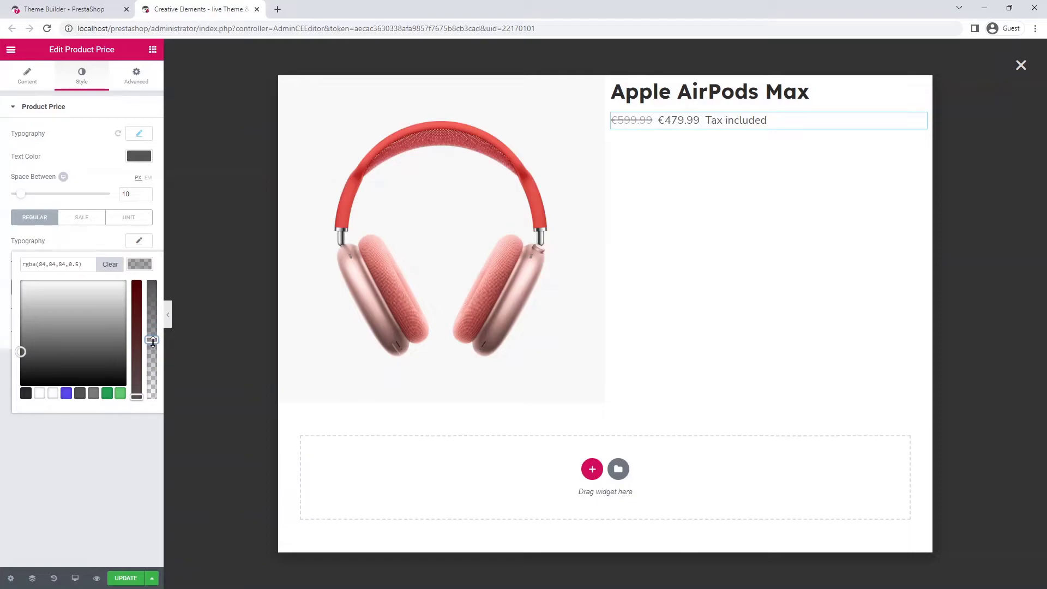
pyautogui.click(149, 269)
# Set the font weight of the sale price to 700.
pyautogui.click(95, 220)
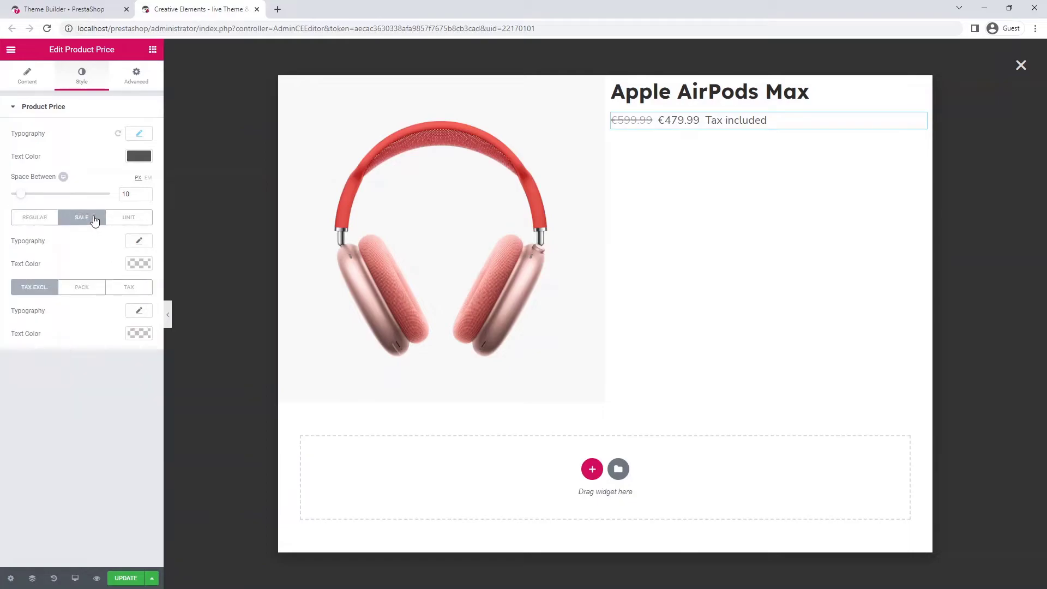
pyautogui.click(136, 242)
pyautogui.click(101, 330)
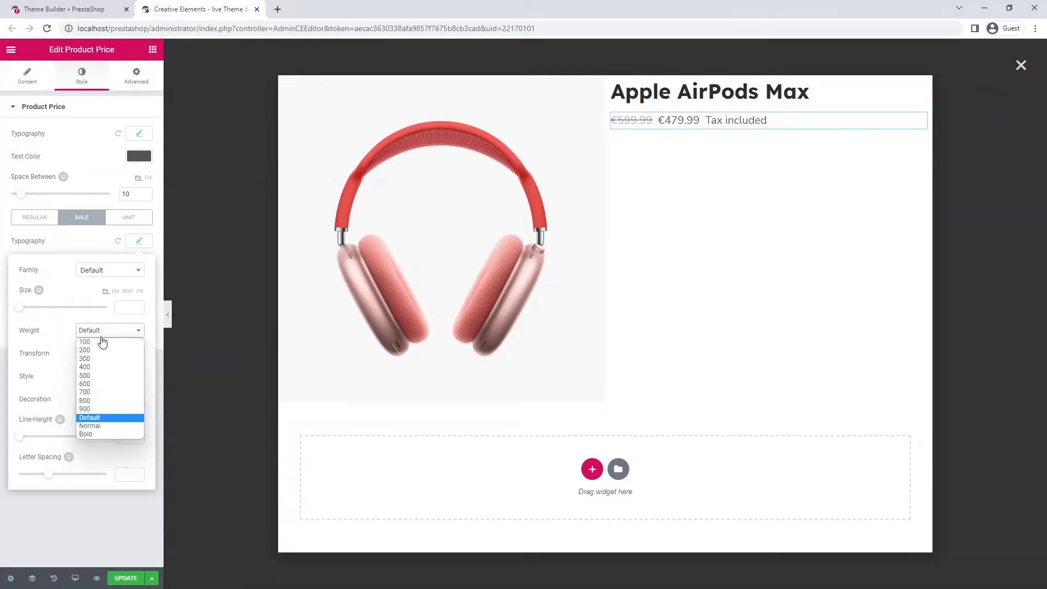
pyautogui.click(100, 393)
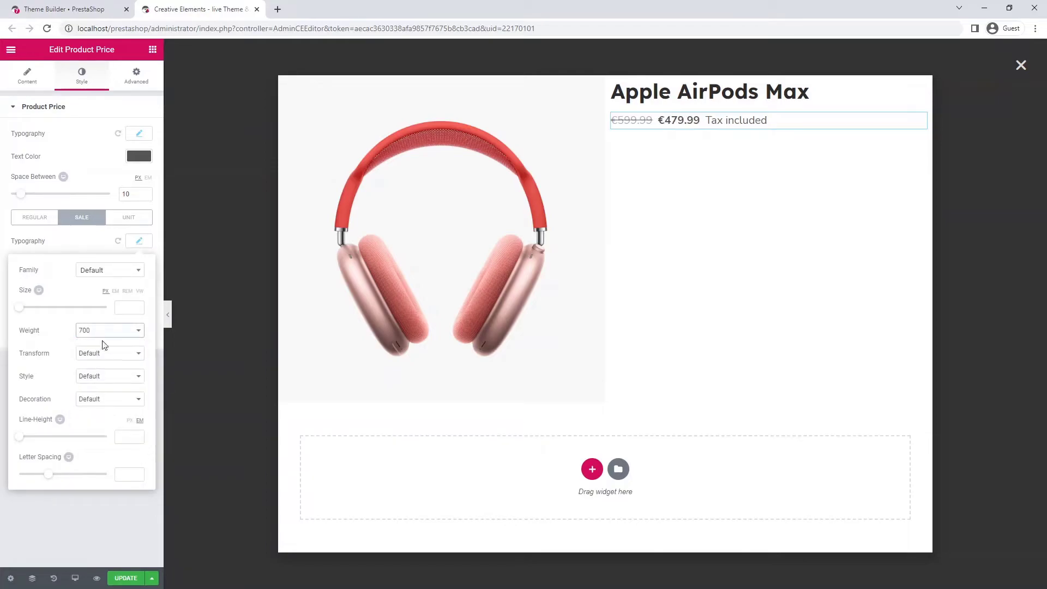
pyautogui.click(147, 243)
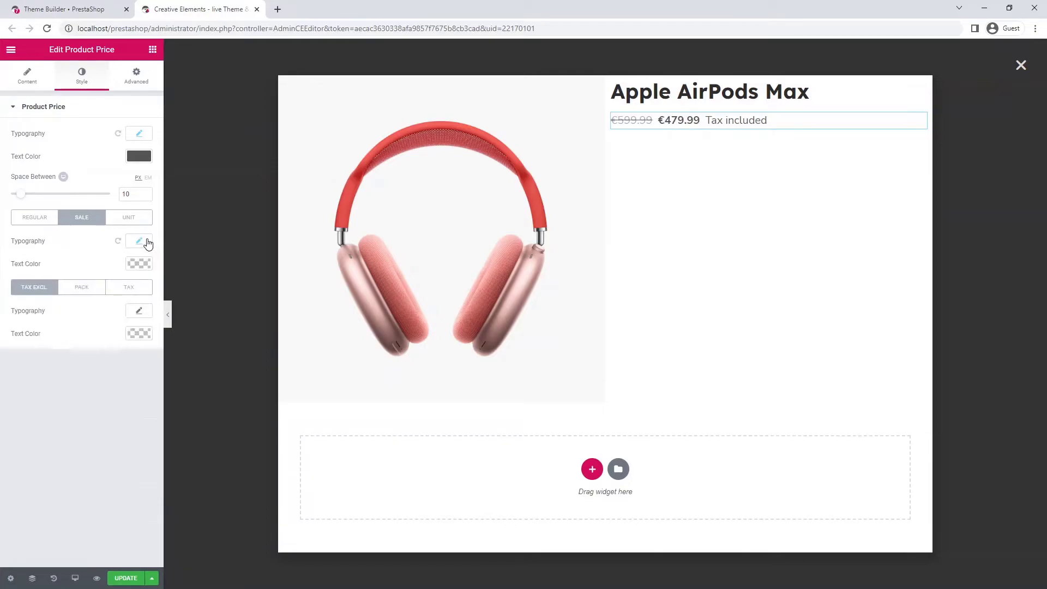
# Set the font size of the tax label beside the price to 12 px.
pyautogui.click(136, 289)
pyautogui.click(137, 312)
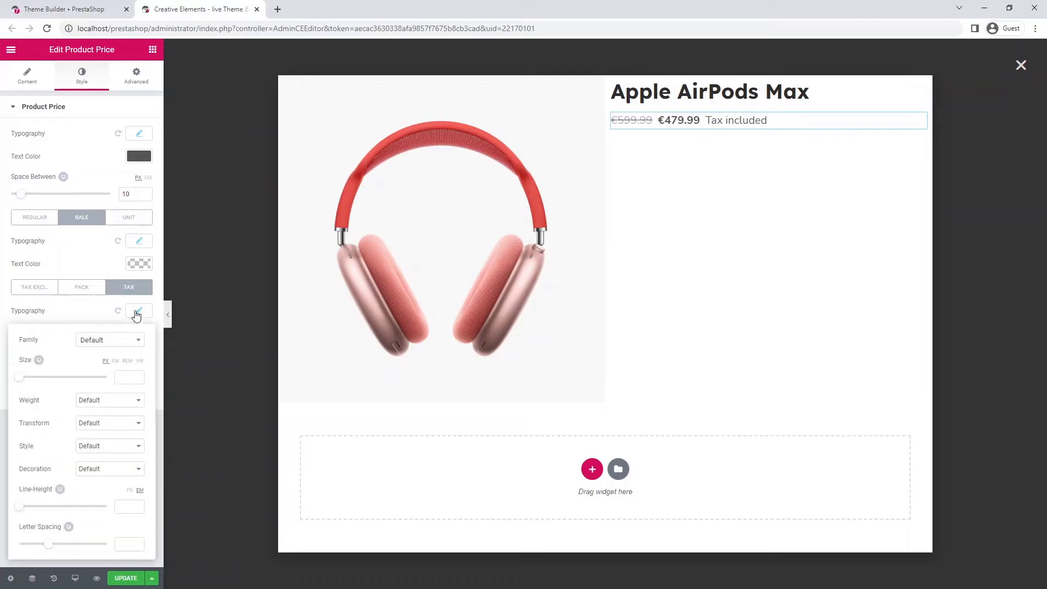
pyautogui.click(128, 377)
pyautogui.write('12')
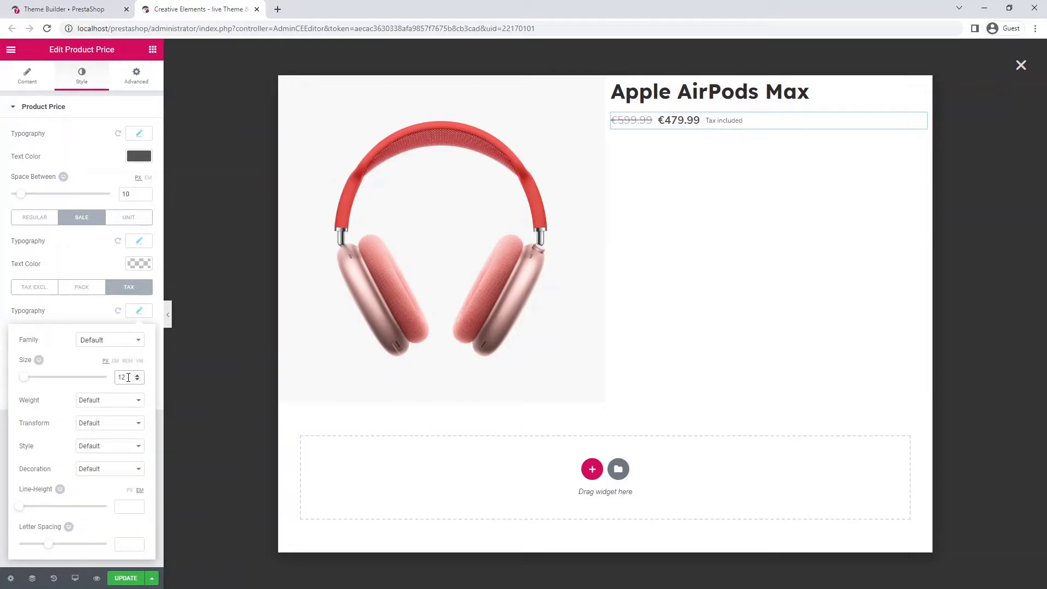
pyautogui.click(140, 315)
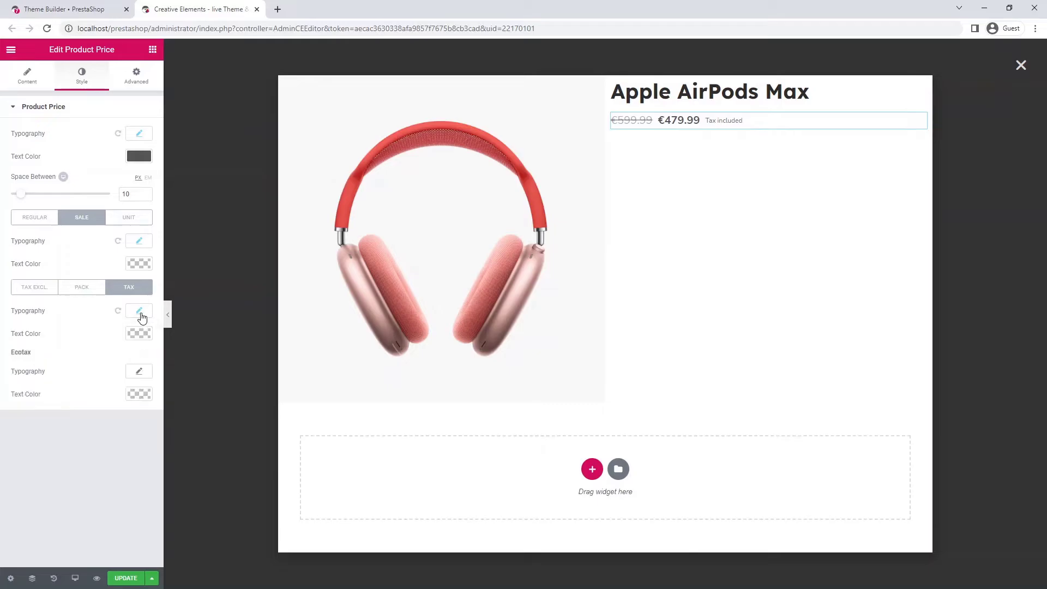
# Add a Short Description widget below the product price and set its font size to 16 px.
pyautogui.click(153, 50)
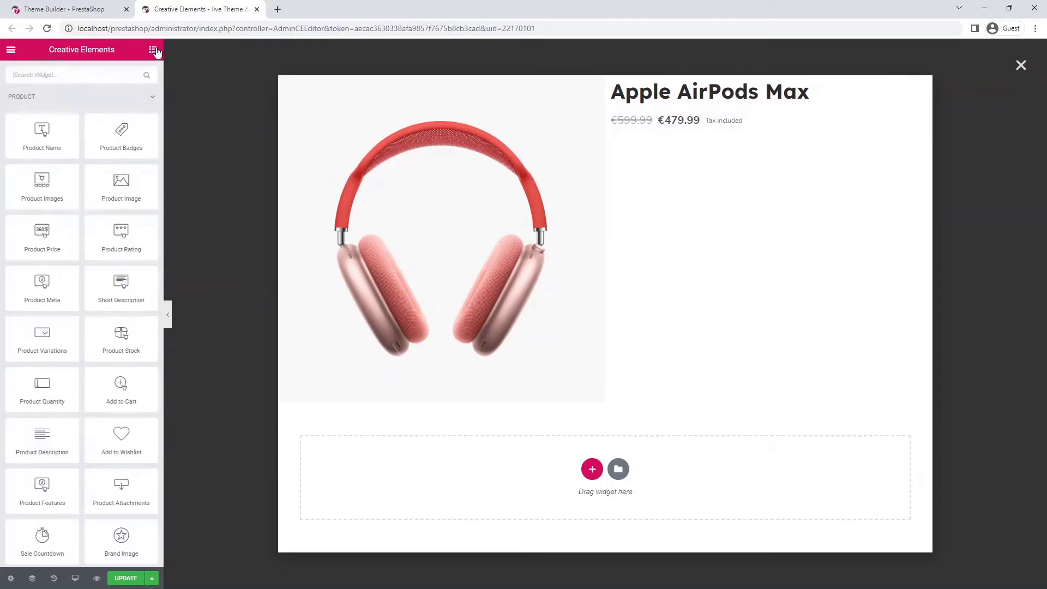
pyautogui.moveTo(121, 283); pyautogui.dragTo(689, 131)
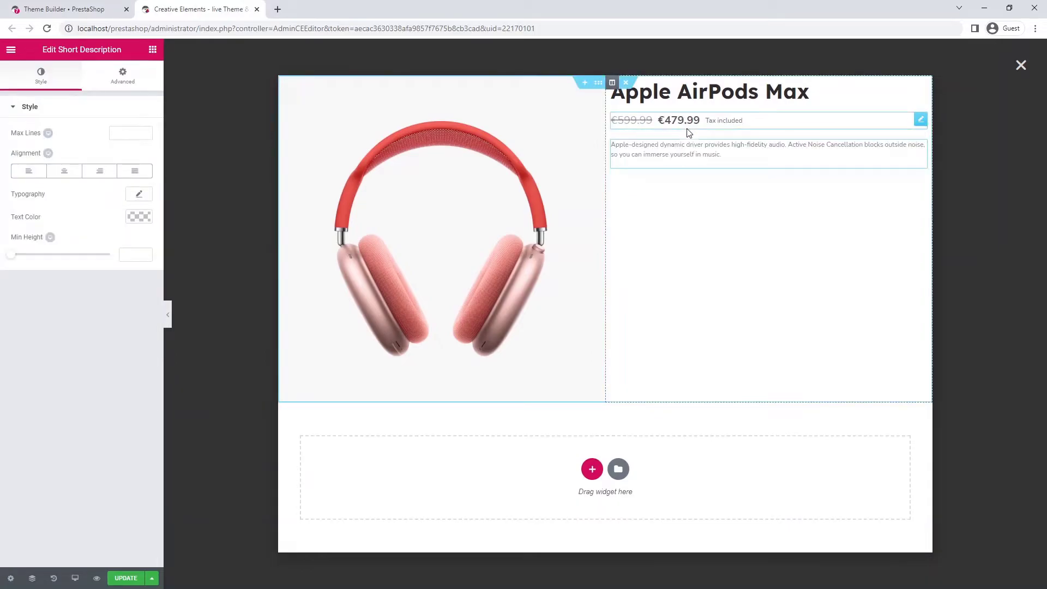
pyautogui.click(143, 194)
pyautogui.click(127, 260)
pyautogui.write('16')
pyautogui.click(145, 196)
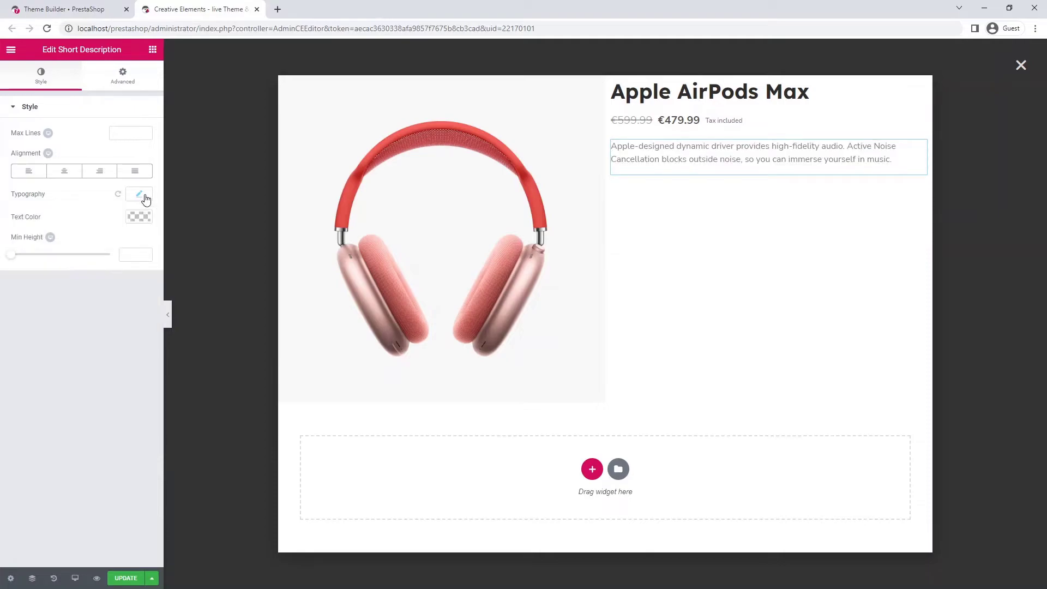
# Set the short description's text color to the near-black palette color #2c2c2c.
pyautogui.click(139, 217)
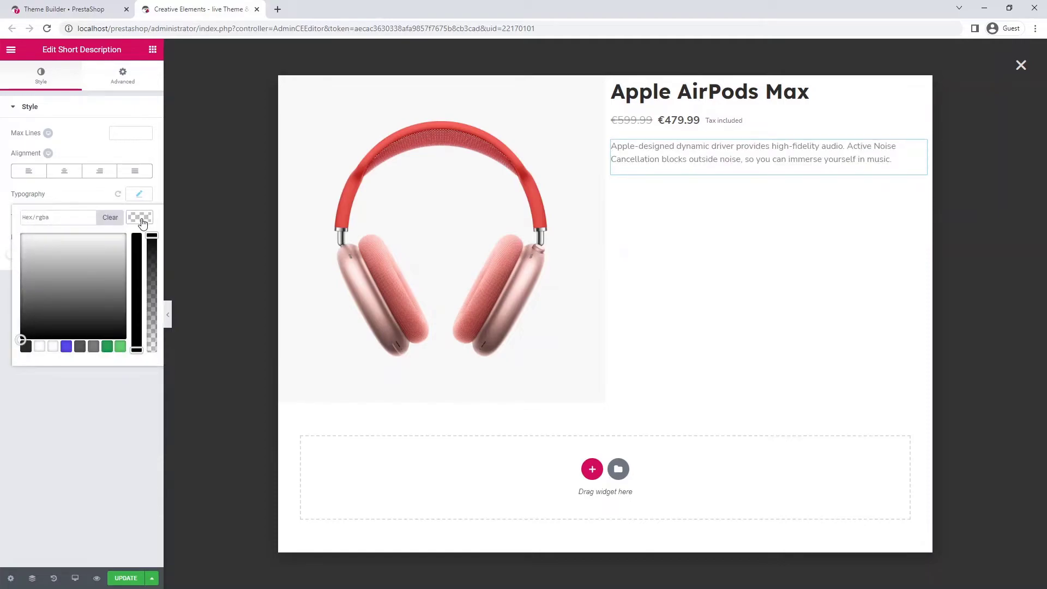
pyautogui.click(26, 348)
pyautogui.click(141, 218)
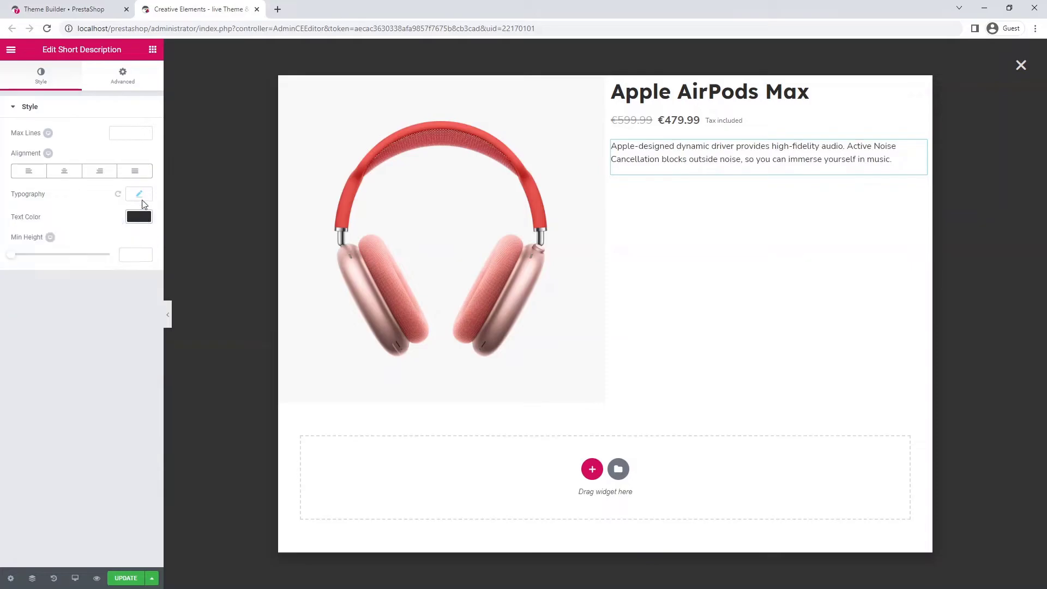
# Add a Product Variations widget below the short description and set its label typography to Nunito Sans at 16 px.
pyautogui.click(152, 50)
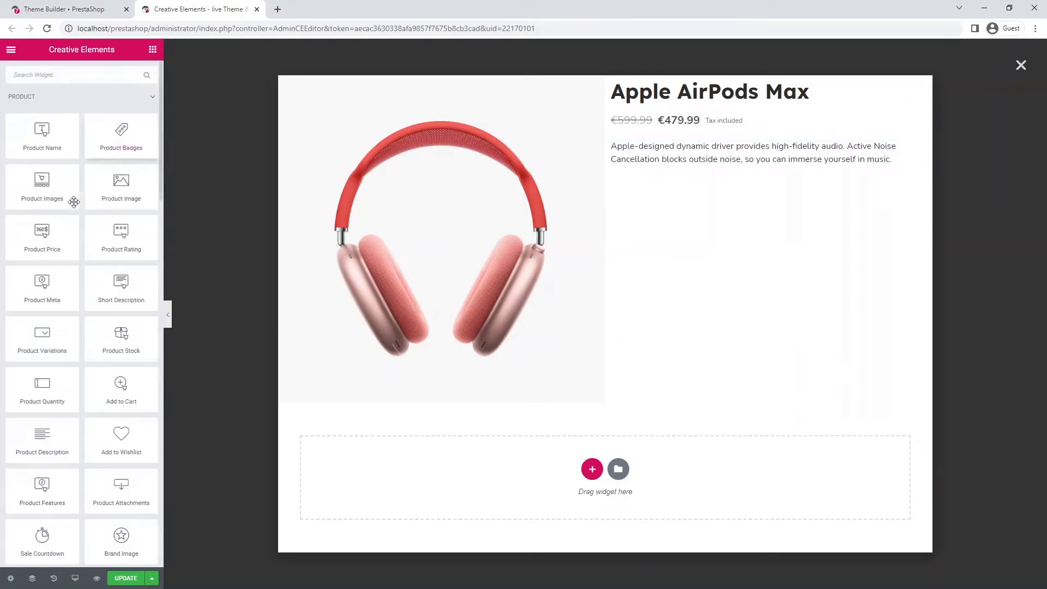
pyautogui.moveTo(42, 335); pyautogui.dragTo(701, 166)
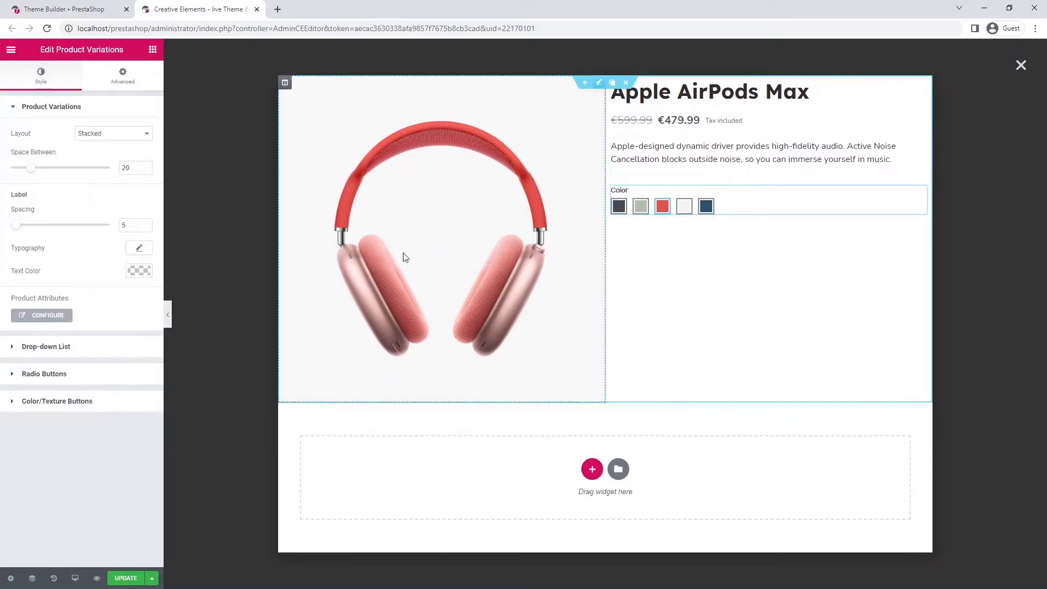
pyautogui.click(139, 248)
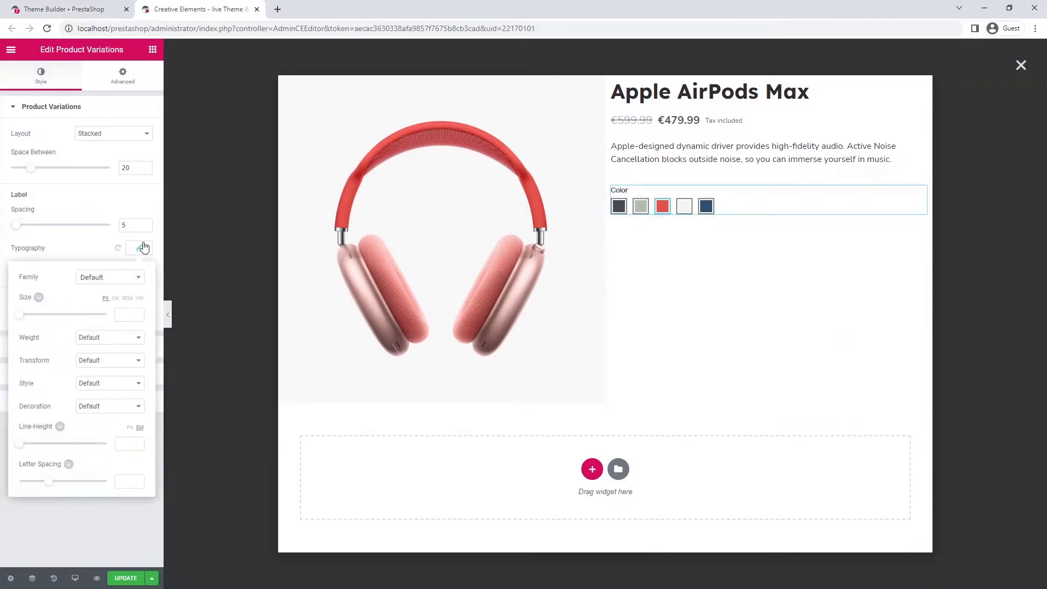
pyautogui.click(129, 278)
pyautogui.write('nun')
pyautogui.click(126, 336)
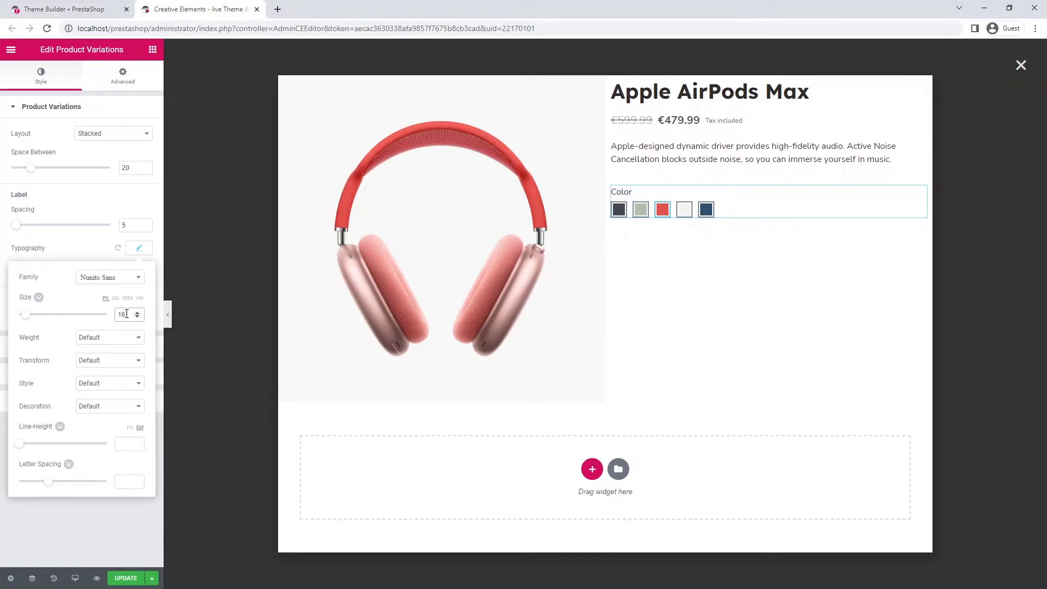
pyautogui.click(139, 248)
# Set the text color of the product variations label to #2c2c2c.
pyautogui.click(139, 271)
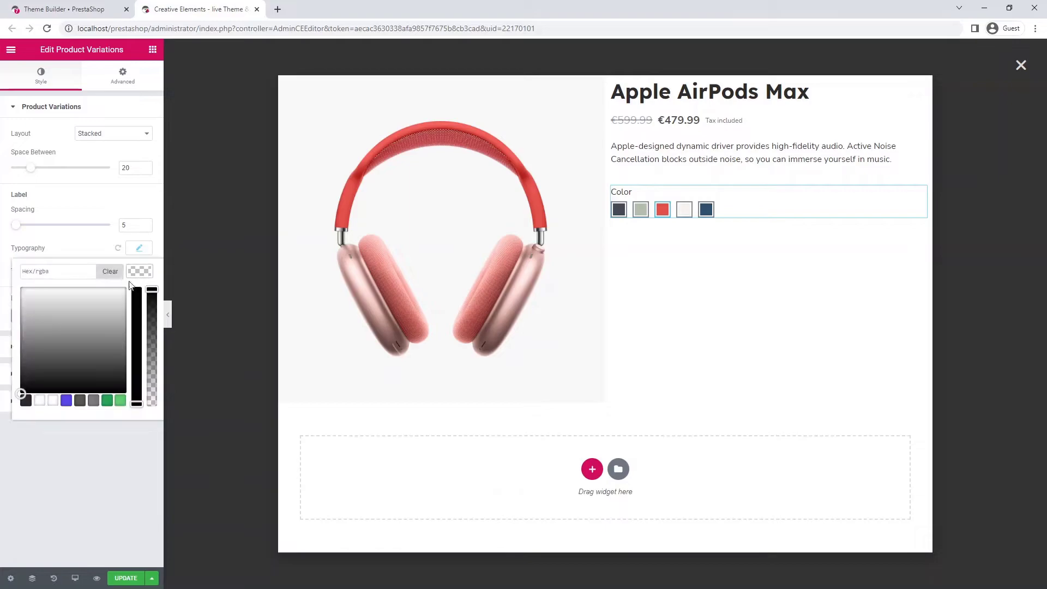
pyautogui.click(26, 402)
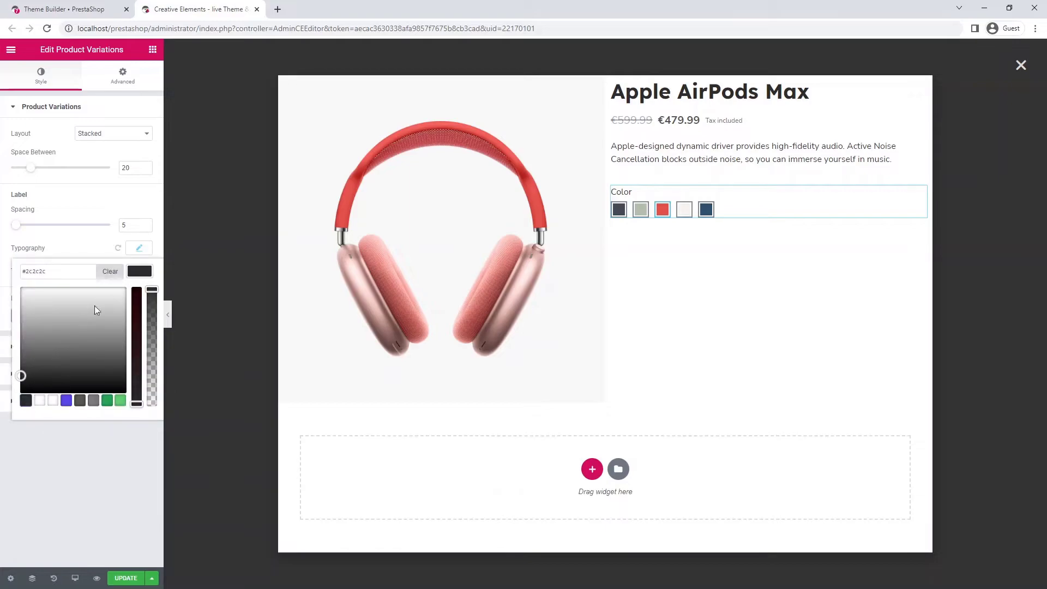
pyautogui.click(139, 271)
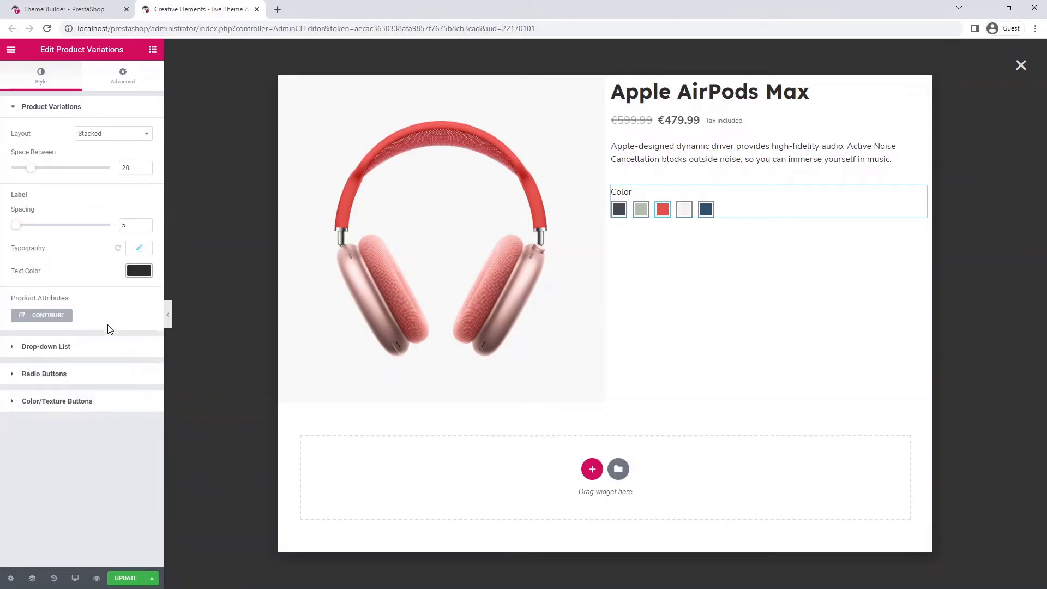
# Give the variation color buttons border width 0, border radius 50 and padding 0 in the normal state, and border width 0 in the hover state.
pyautogui.click(89, 401)
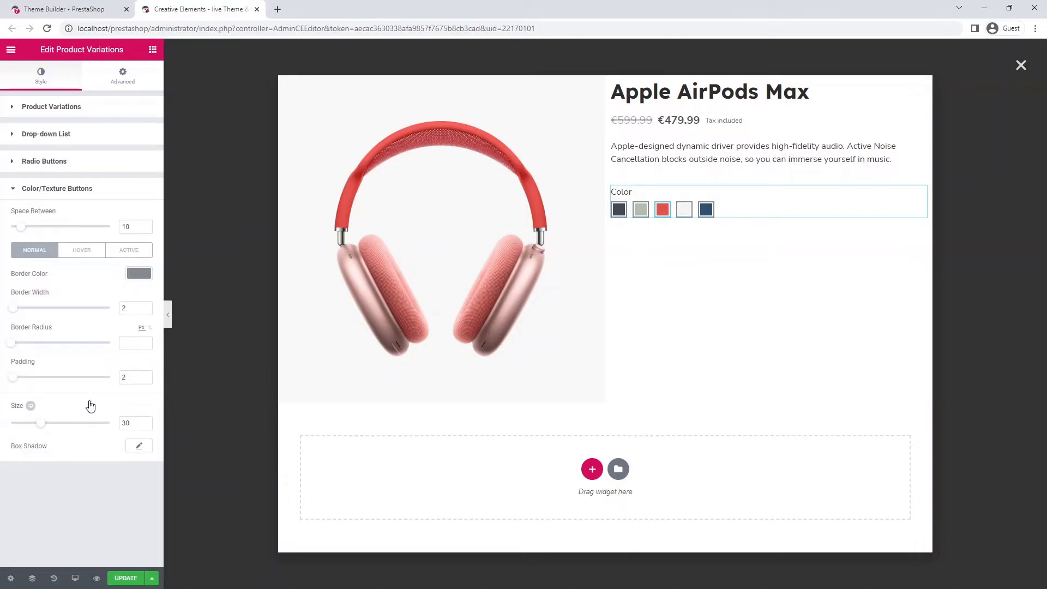
pyautogui.moveTo(128, 313); pyautogui.dragTo(116, 309)
pyautogui.write('0')
pyautogui.click(127, 342)
pyautogui.write('50')
pyautogui.moveTo(130, 377); pyautogui.dragTo(121, 378)
pyautogui.write('0')
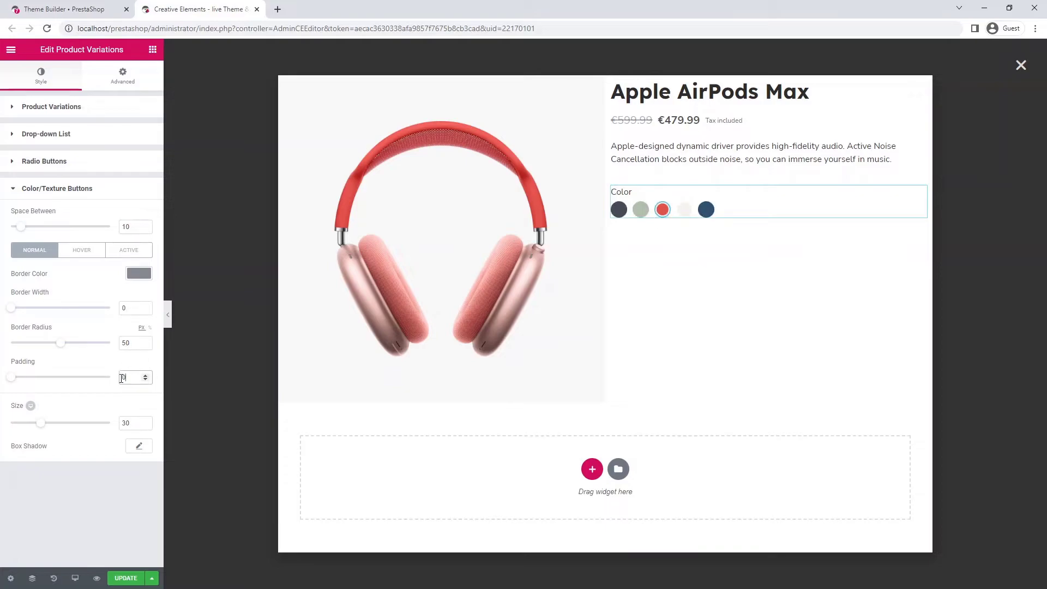
pyautogui.click(80, 251)
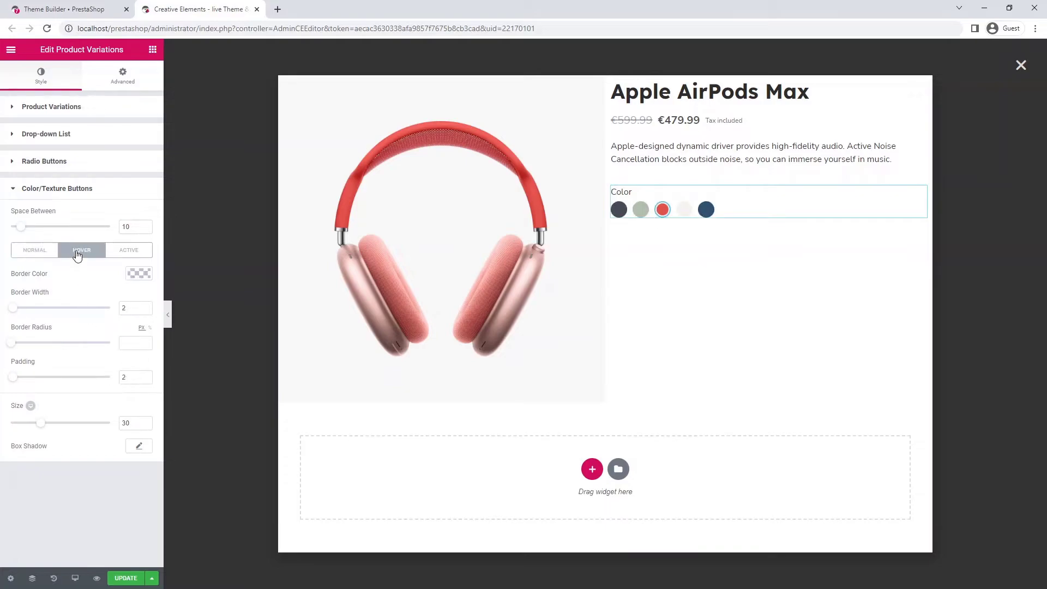
pyautogui.moveTo(125, 312); pyautogui.dragTo(112, 309)
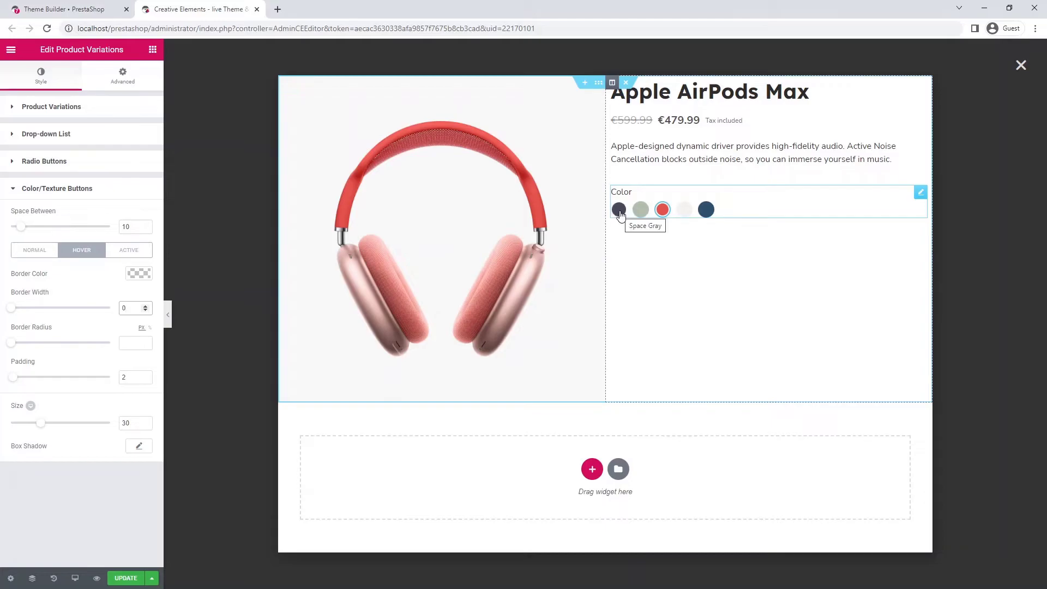
# Give the active color buttons a #2c2c2c border with width 1 and padding 0, and select the white variation to check it.
pyautogui.click(136, 252)
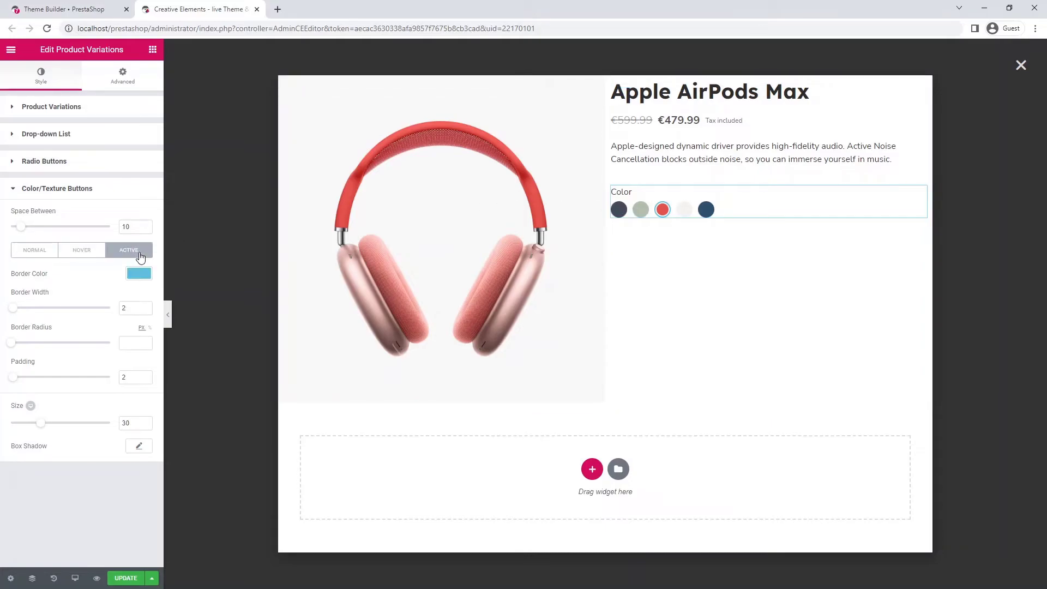
pyautogui.click(140, 275)
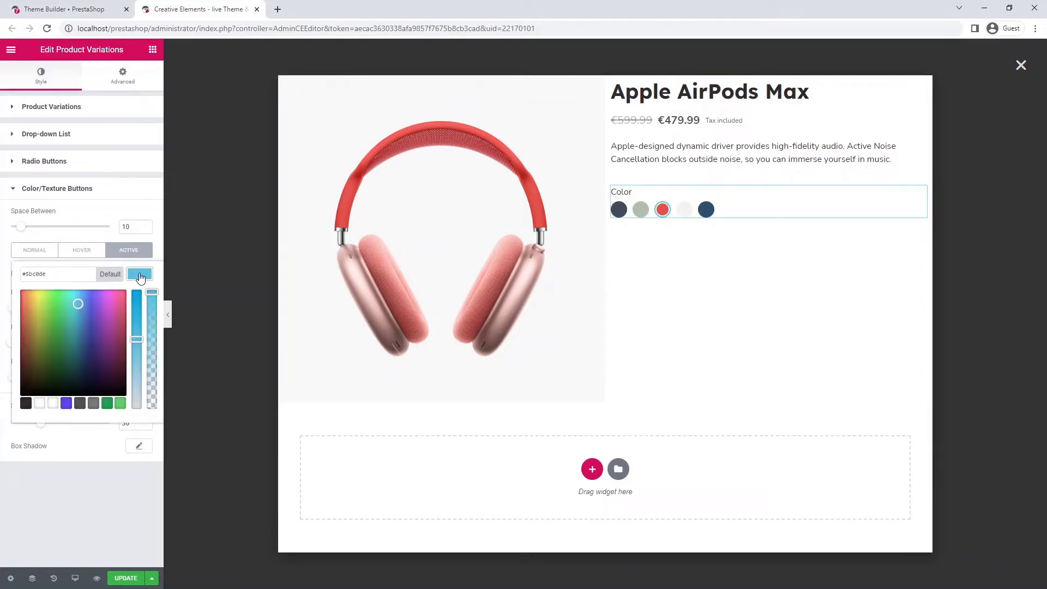
pyautogui.click(25, 404)
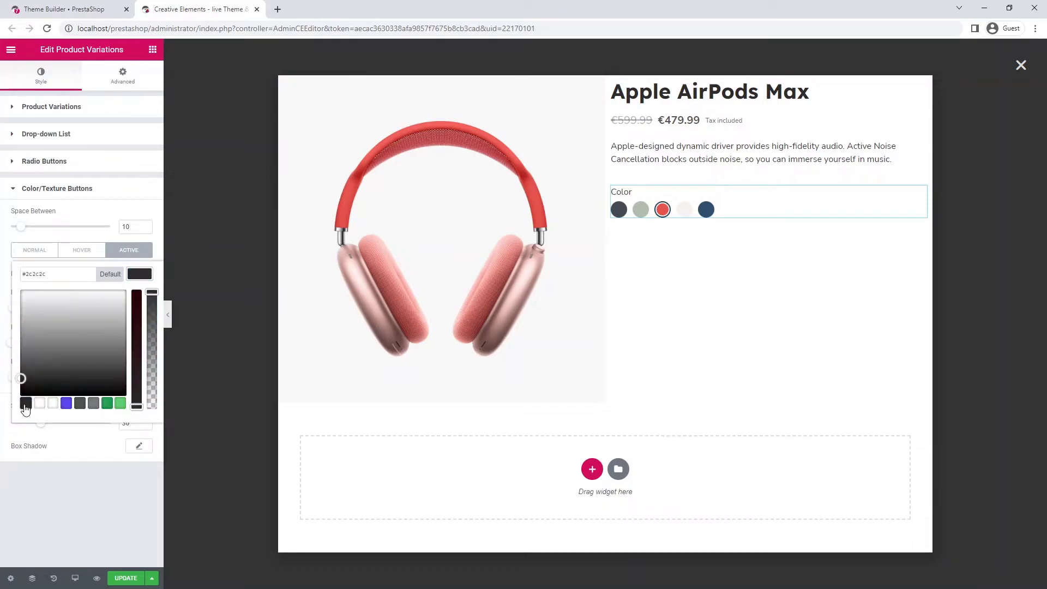
pyautogui.click(140, 274)
pyautogui.moveTo(130, 307); pyautogui.dragTo(119, 309)
pyautogui.write('1')
pyautogui.moveTo(130, 378); pyautogui.dragTo(118, 379)
pyautogui.write('0')
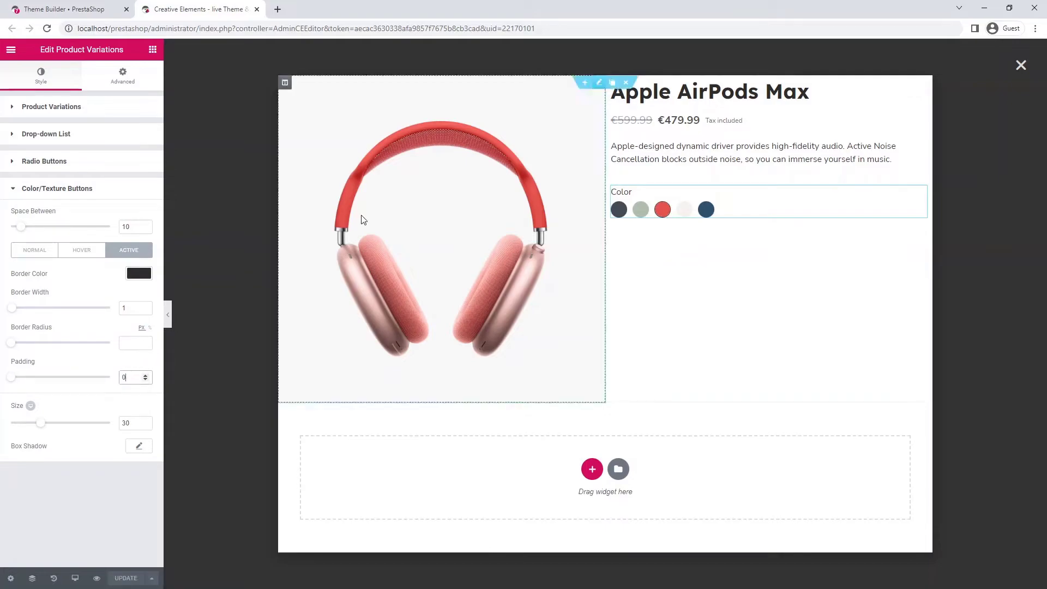
pyautogui.click(688, 213)
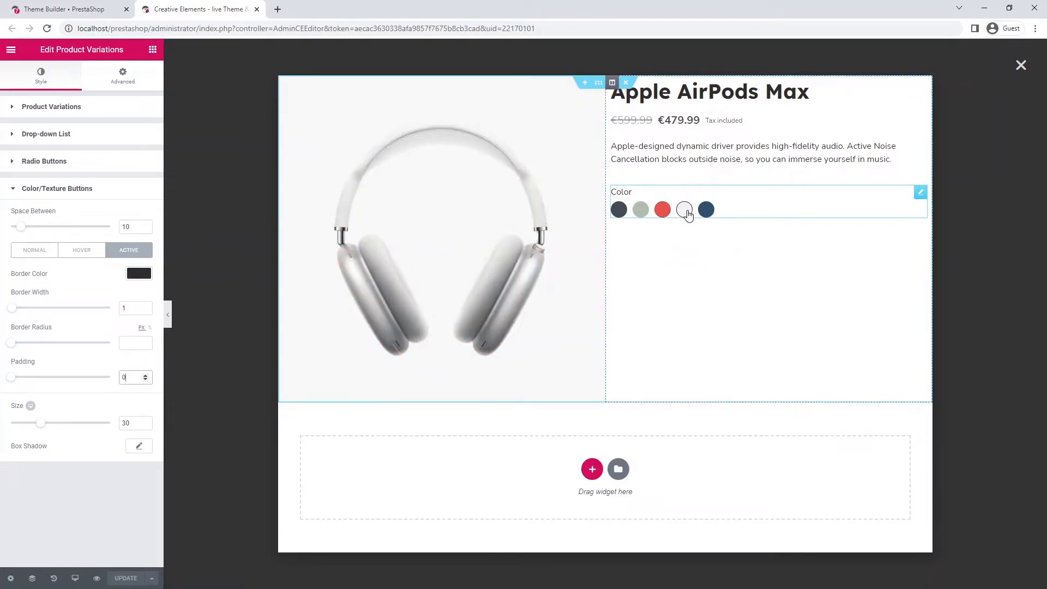
# Add an Add to Cart widget below the product variations and give it 30 px of top padding only.
pyautogui.click(148, 51)
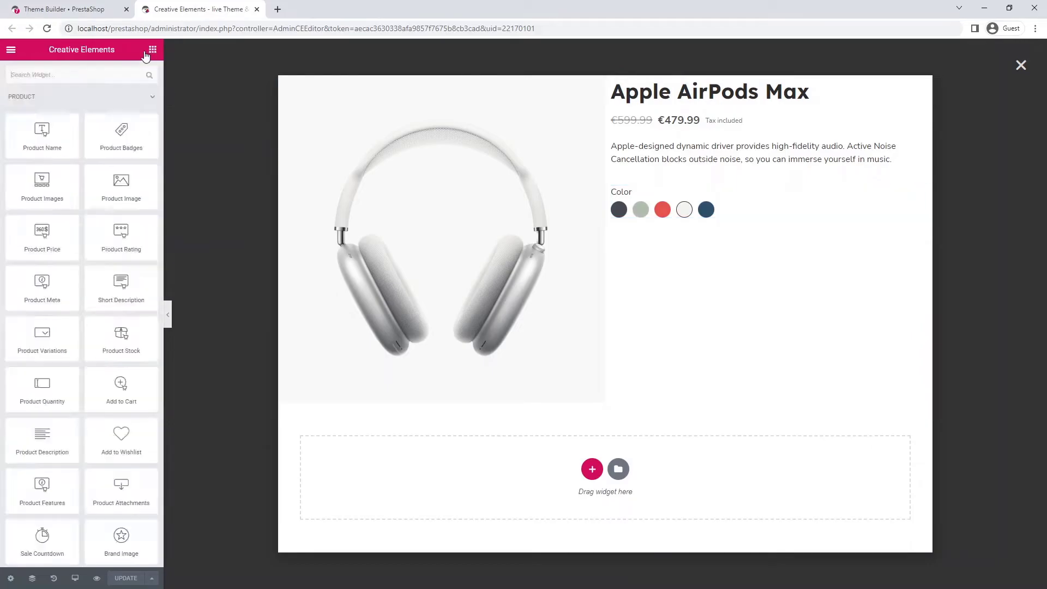
pyautogui.moveTo(128, 388); pyautogui.dragTo(707, 210)
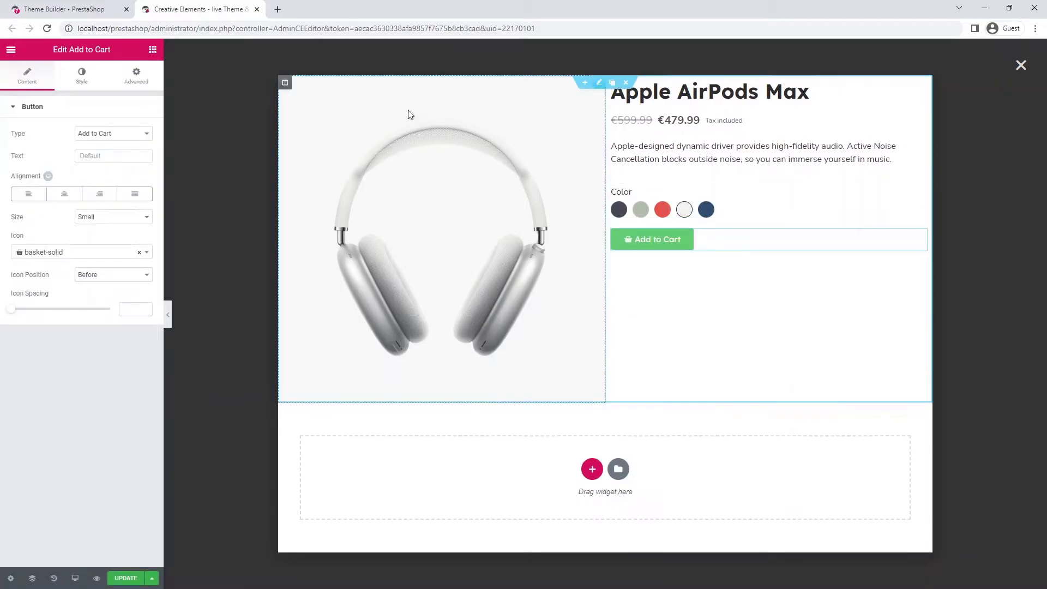
pyautogui.click(134, 76)
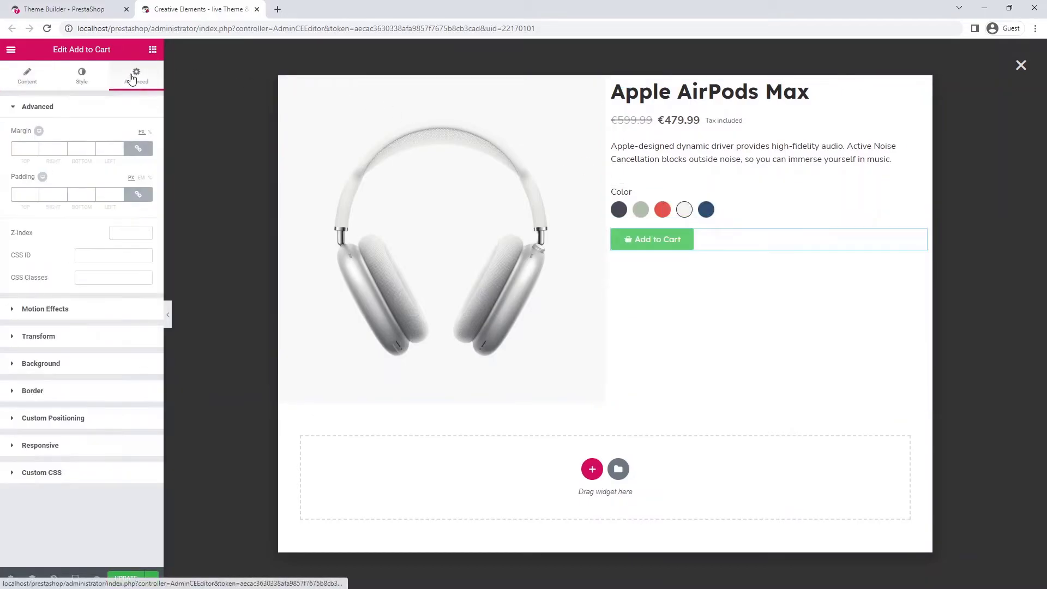
pyautogui.click(138, 194)
pyautogui.click(22, 194)
pyautogui.write('30')
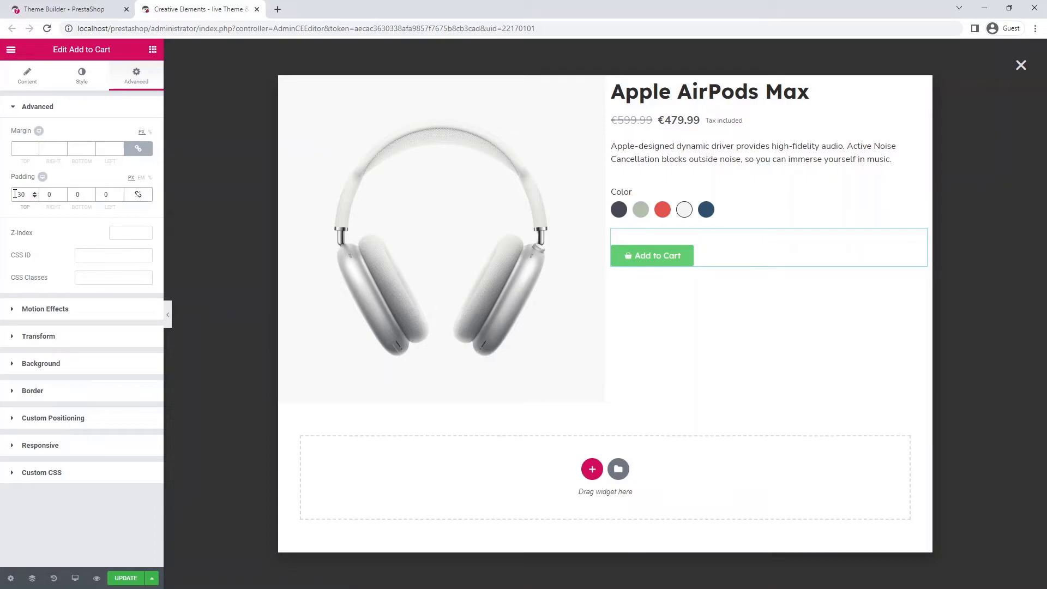
# Set the Add to Cart button size to Medium and its icon to trolley-solid.
pyautogui.click(24, 78)
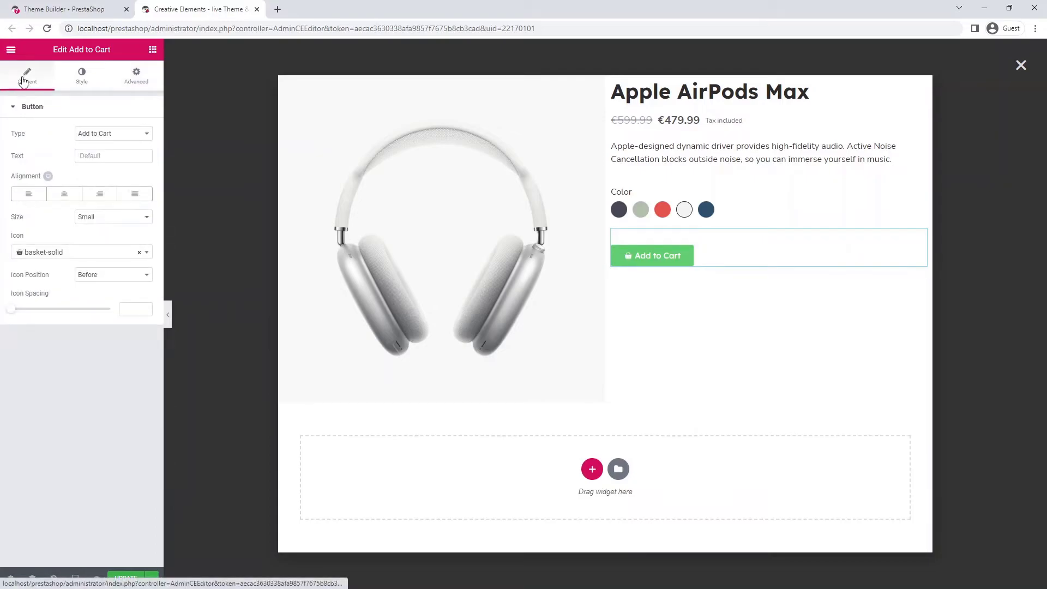
pyautogui.click(87, 217)
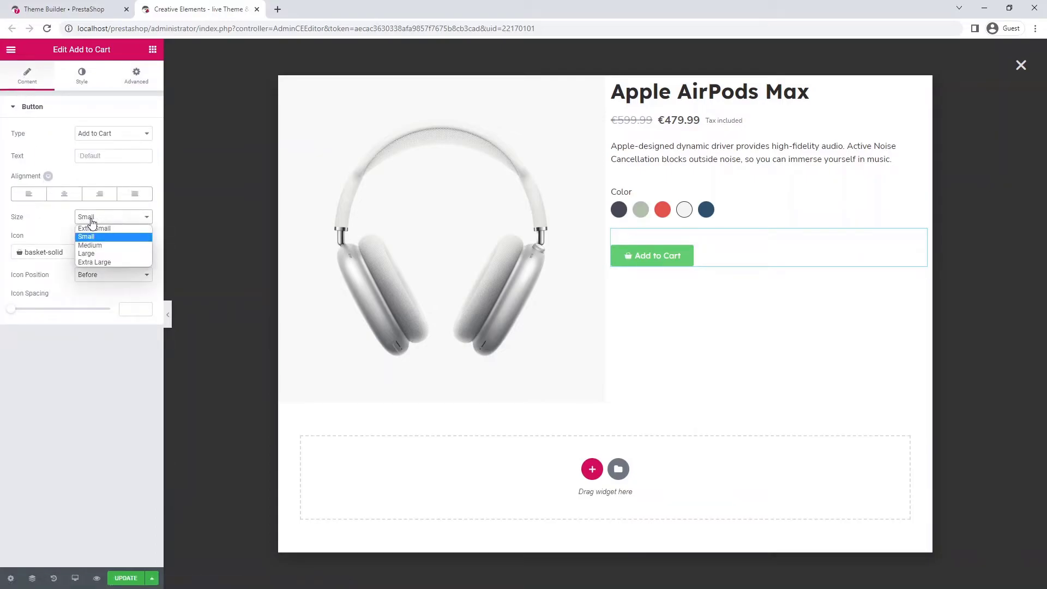
pyautogui.click(89, 245)
pyautogui.click(95, 251)
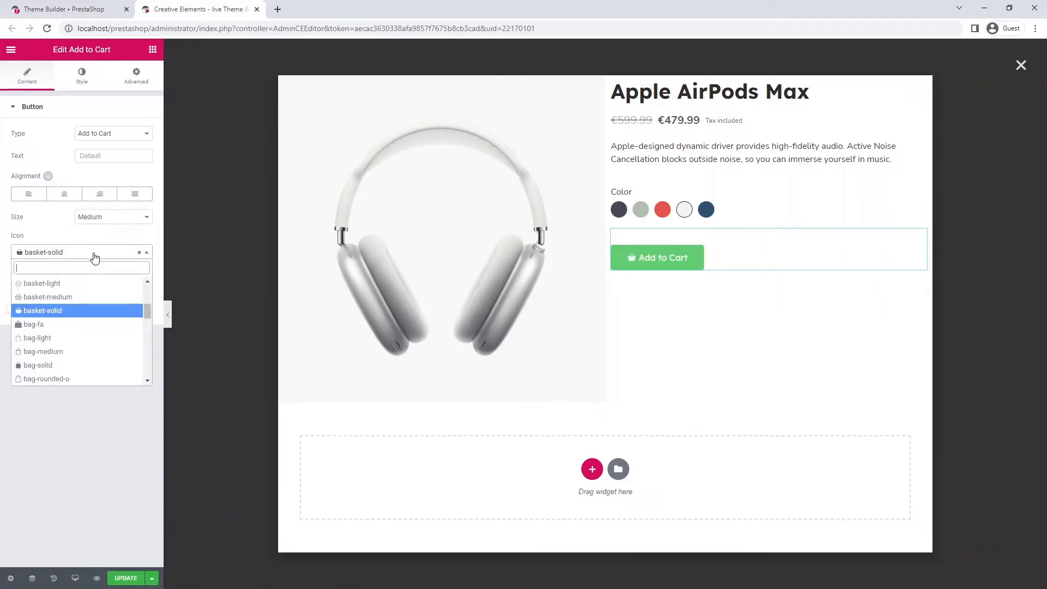
pyautogui.scroll(2, 96, 303)
pyautogui.scroll(2, 97, 302)
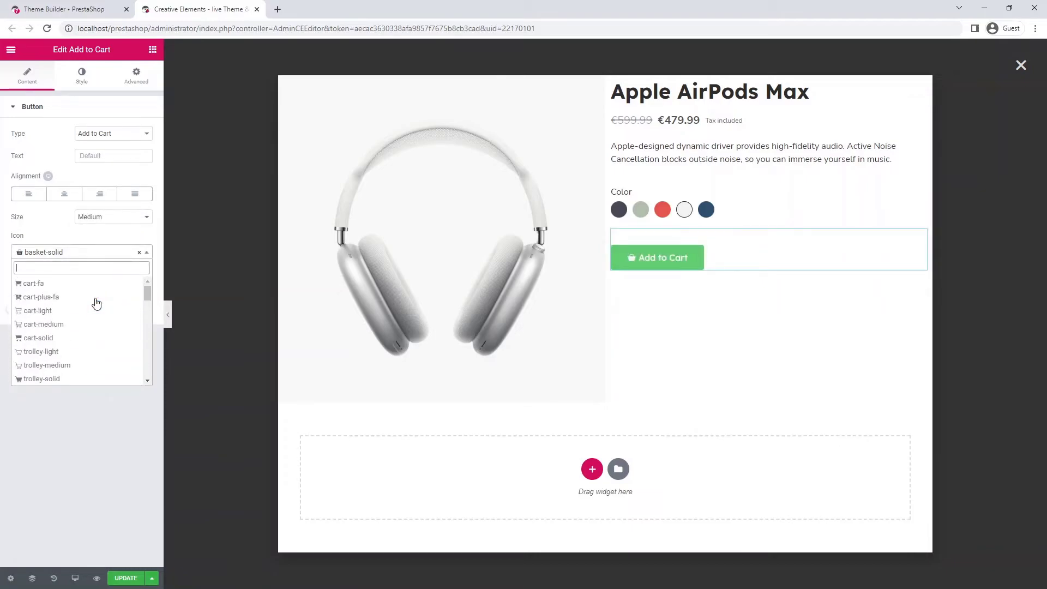
pyautogui.click(97, 379)
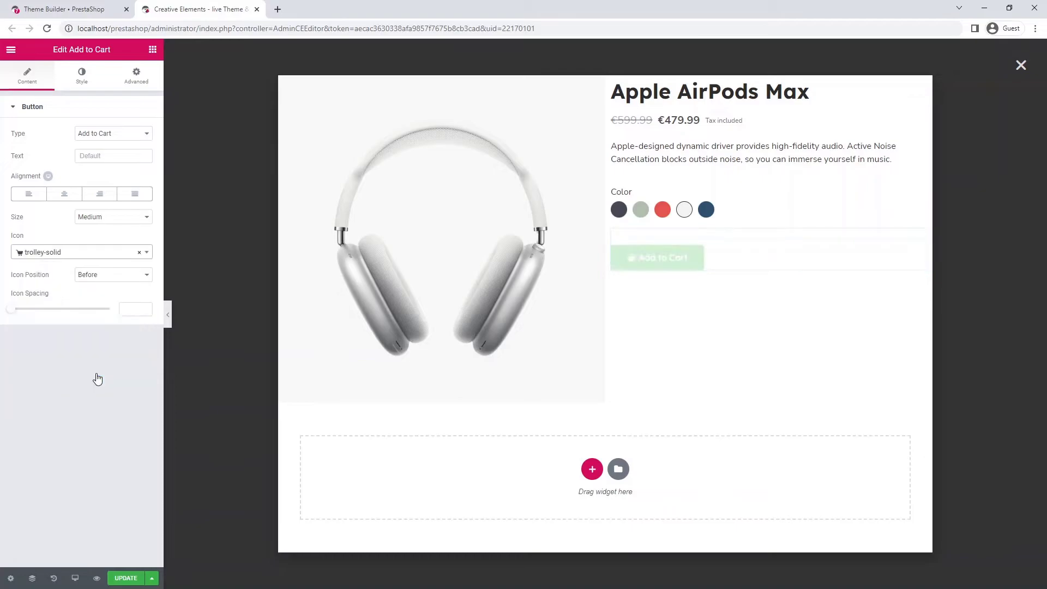
# Place the Add to Cart icon after the text with an icon spacing of 10.
pyautogui.click(103, 277)
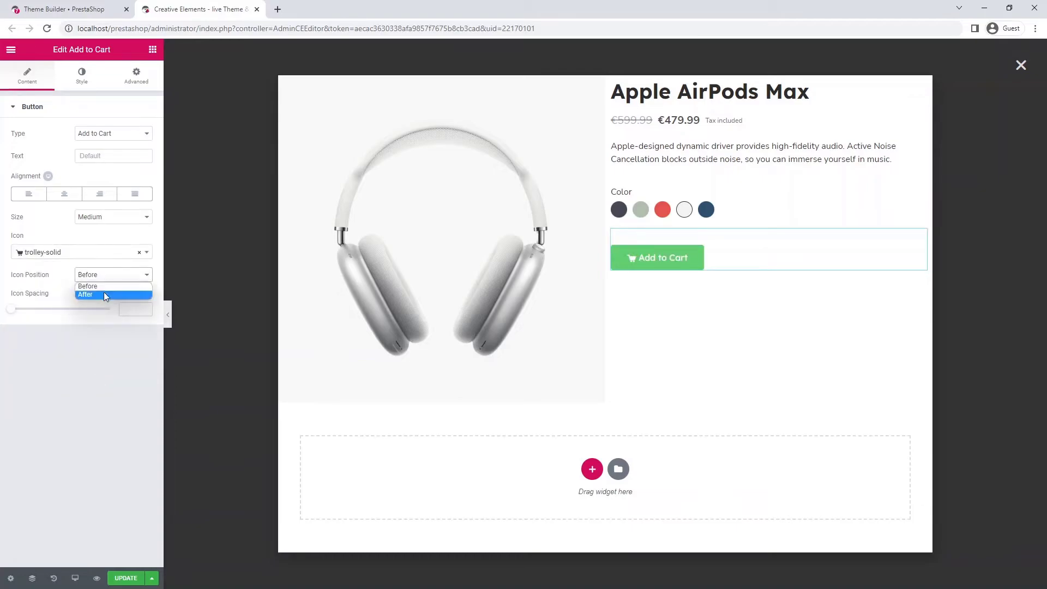
pyautogui.click(104, 292)
pyautogui.click(131, 308)
pyautogui.write('10')
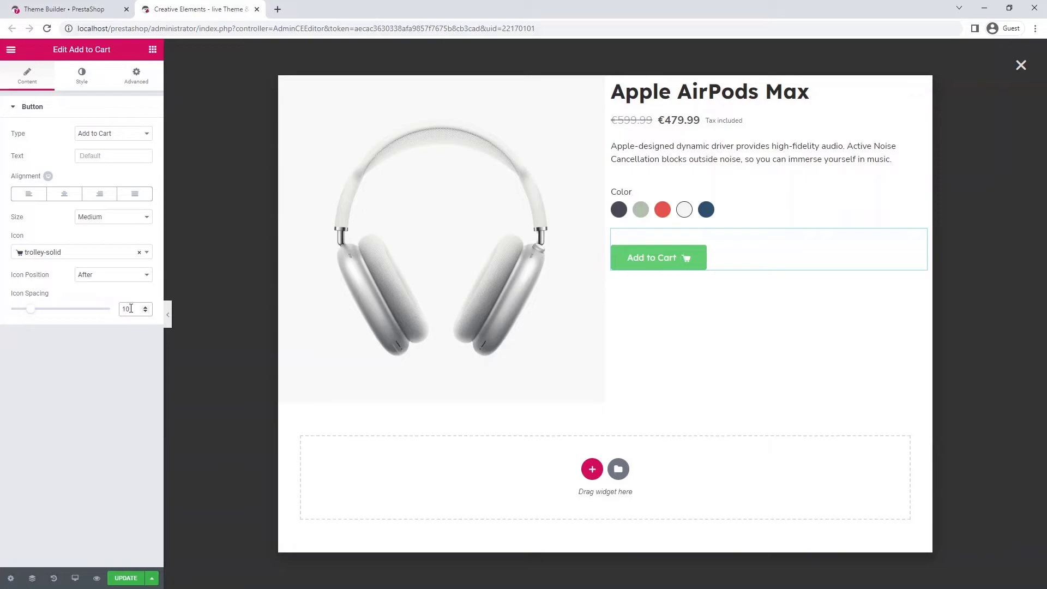
# Set the Add to Cart button's normal background color to the violet-blue palette color.
pyautogui.click(76, 79)
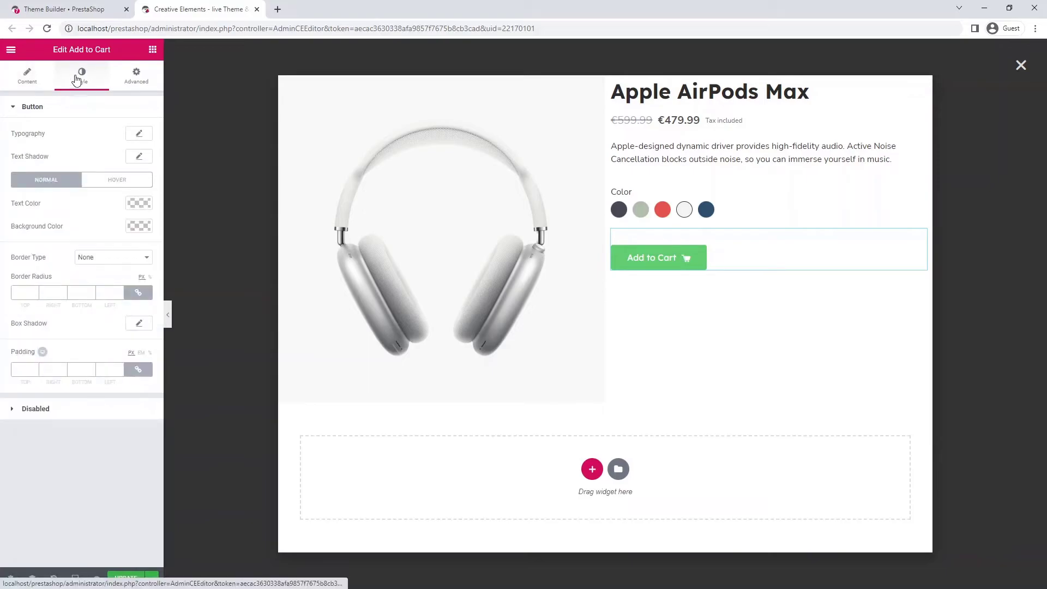
pyautogui.click(135, 227)
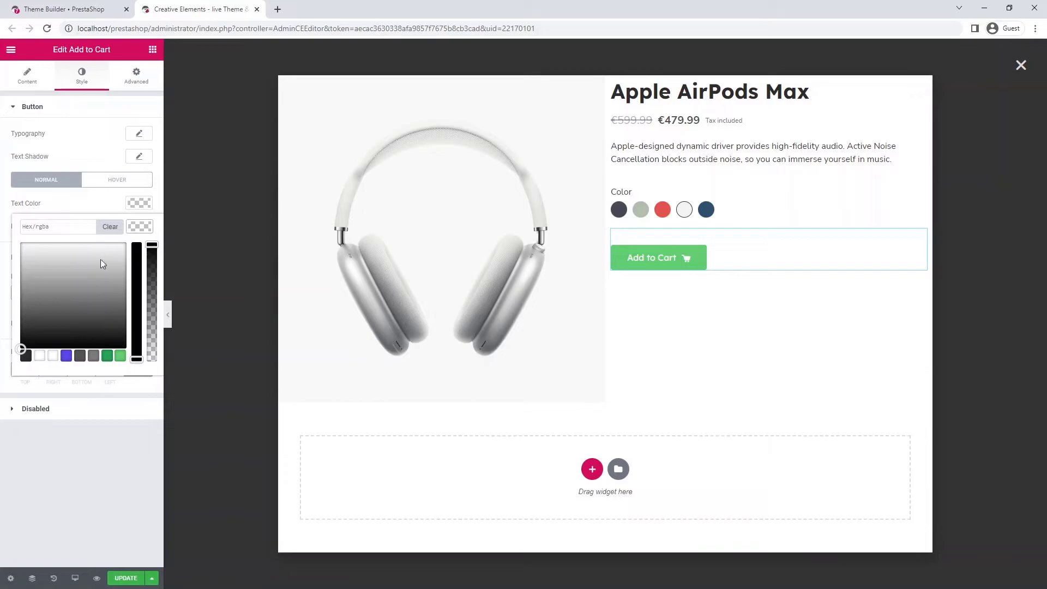
pyautogui.click(67, 355)
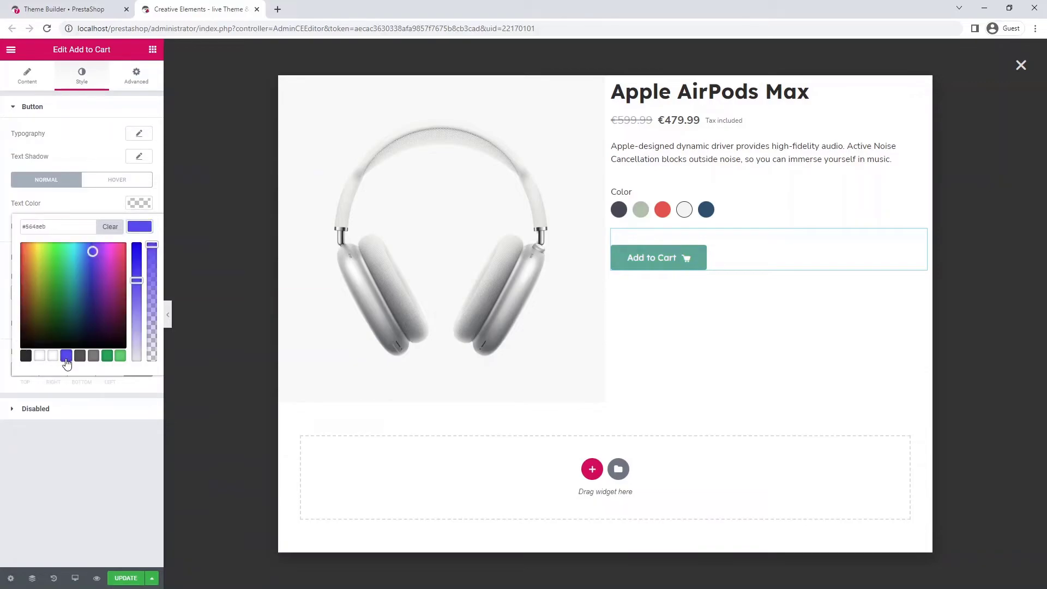
pyautogui.click(137, 230)
# Set the Add to Cart button's hover background color to #4133e8.
pyautogui.click(120, 186)
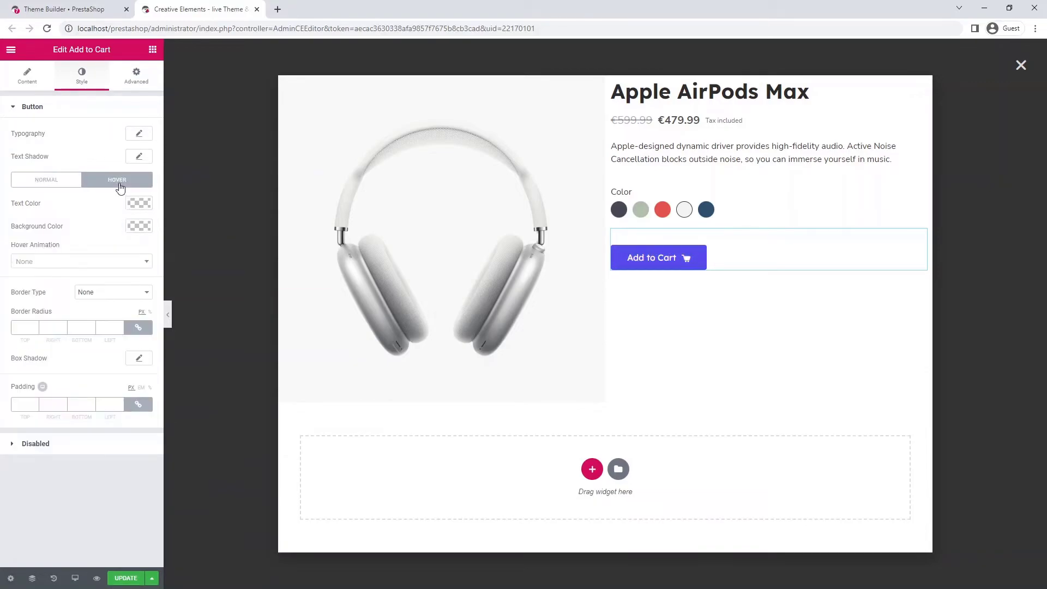
pyautogui.click(139, 227)
pyautogui.click(34, 226)
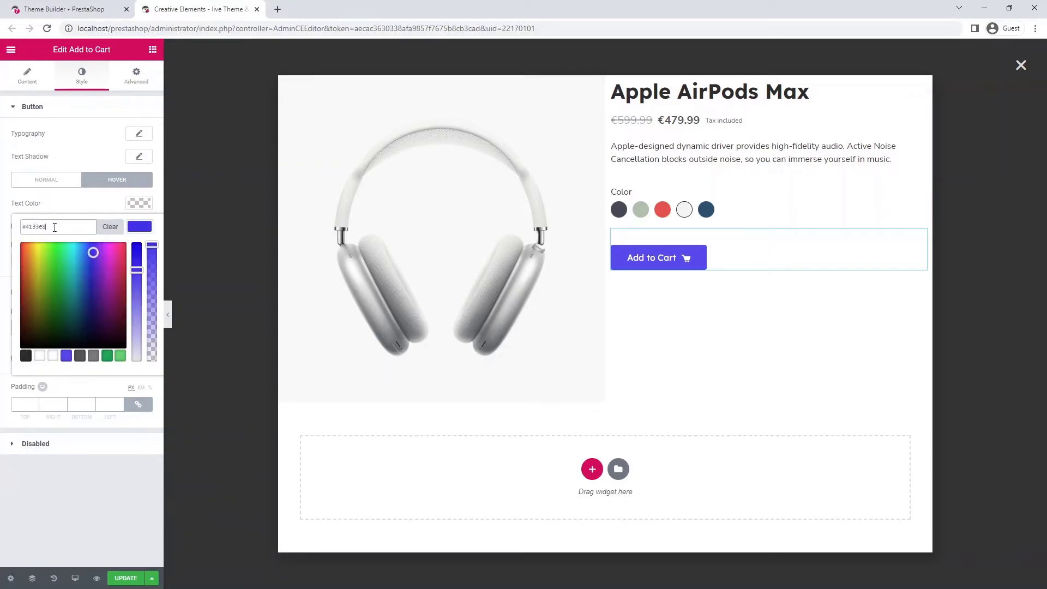
pyautogui.click(144, 231)
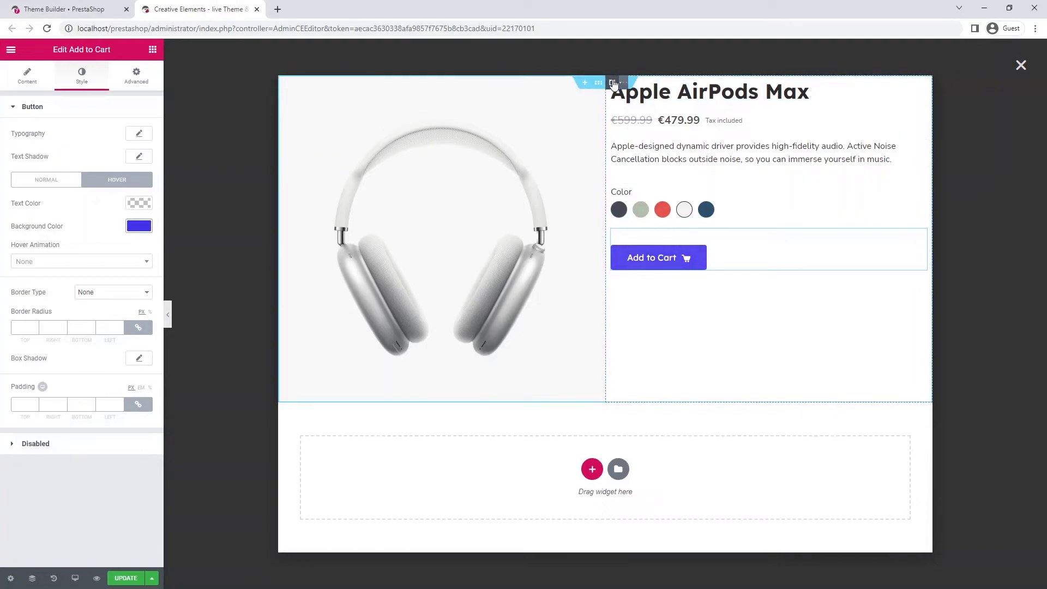
# Give the column holding the product details 50 px of padding on all sides.
pyautogui.click(573, 87)
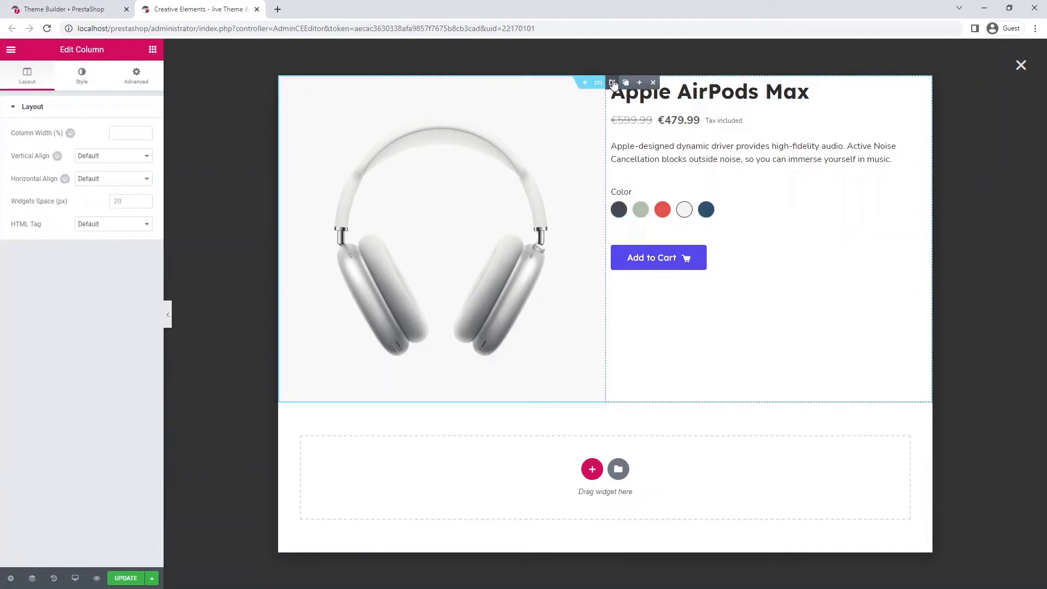
pyautogui.click(129, 75)
pyautogui.click(112, 193)
pyautogui.write('50')
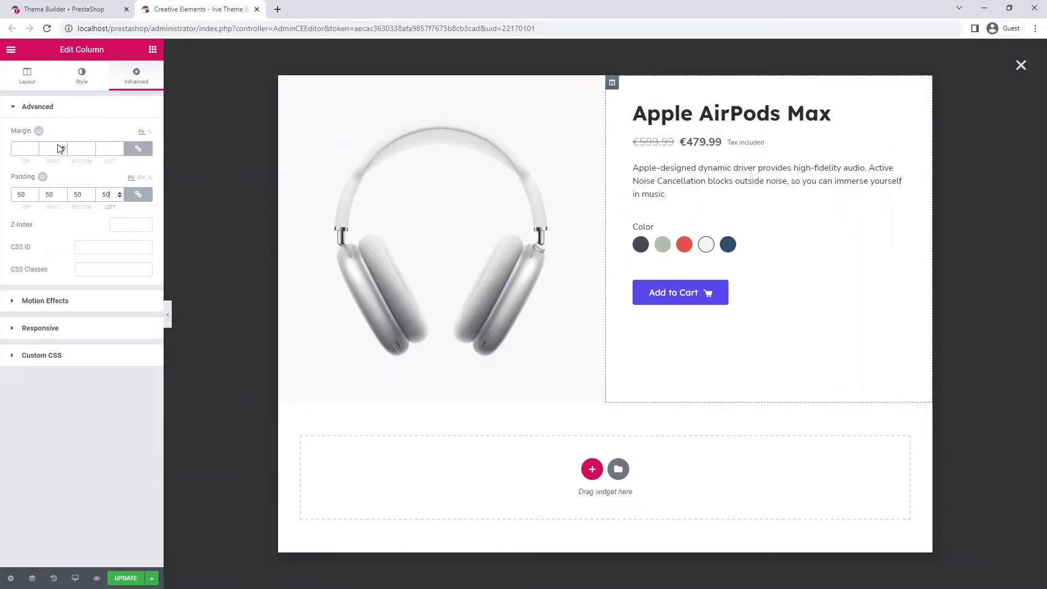
# Align the product details column's content vertically to Middle and preview the popup without the editing panel.
pyautogui.click(27, 75)
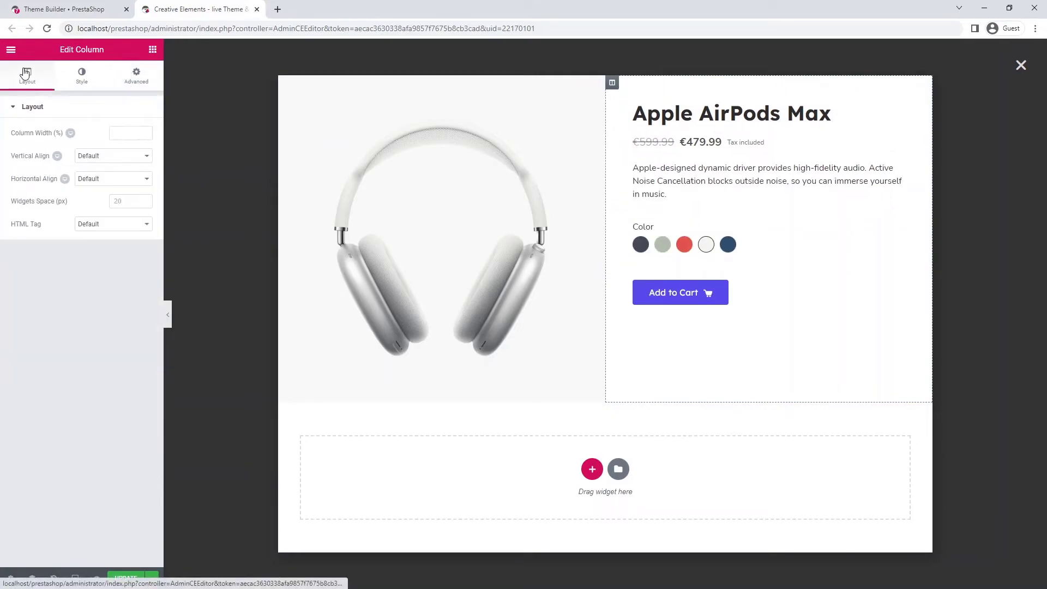
pyautogui.click(107, 158)
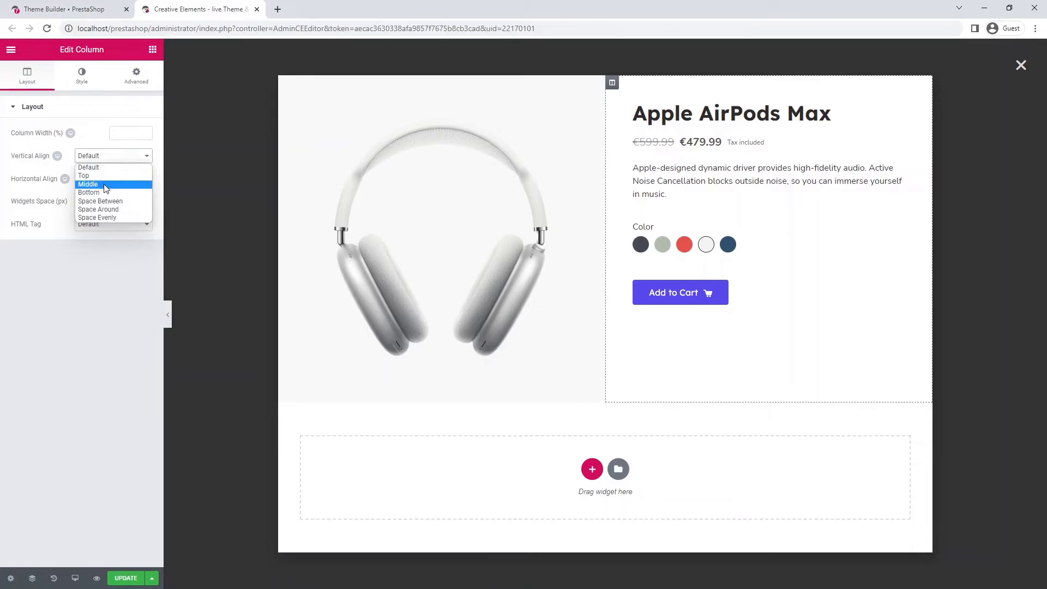
pyautogui.click(104, 184)
pyautogui.click(168, 315)
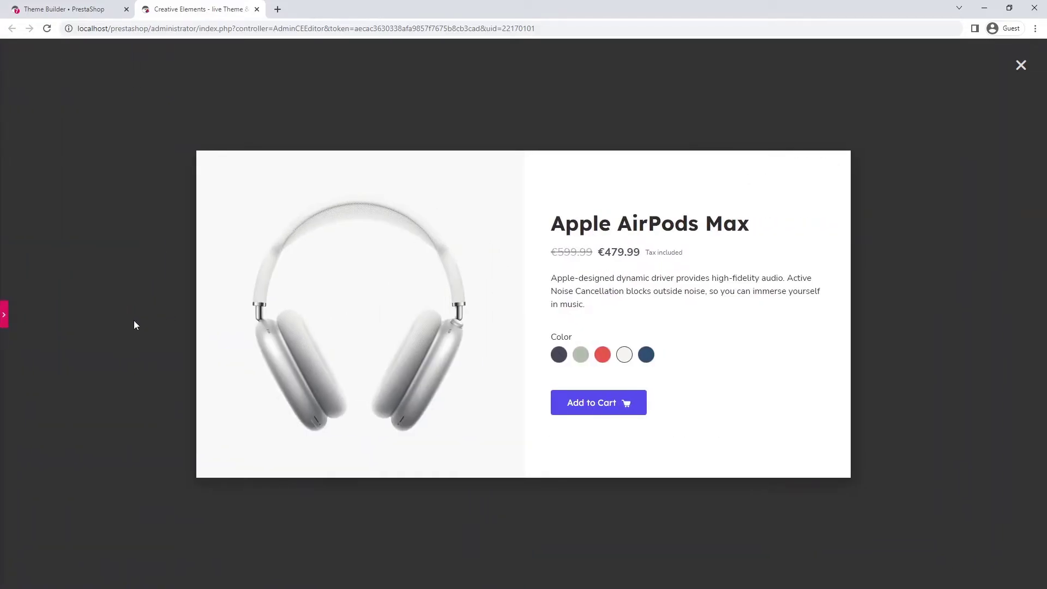
pyautogui.click(4, 310)
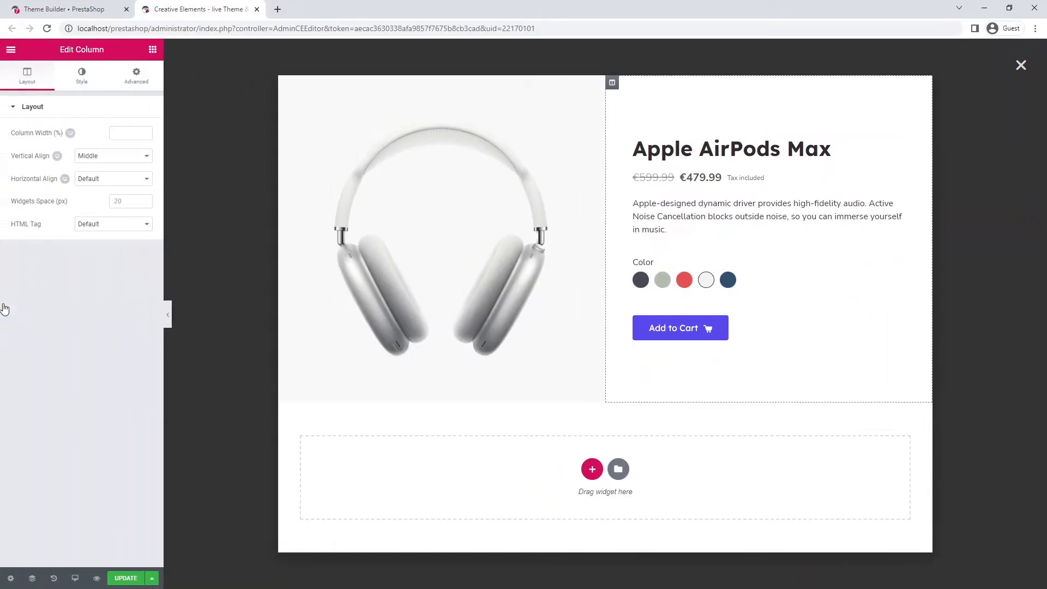
# Switch to the tablet preview and set the Quick View popup width to 65 vw for that device.
pyautogui.click(74, 578)
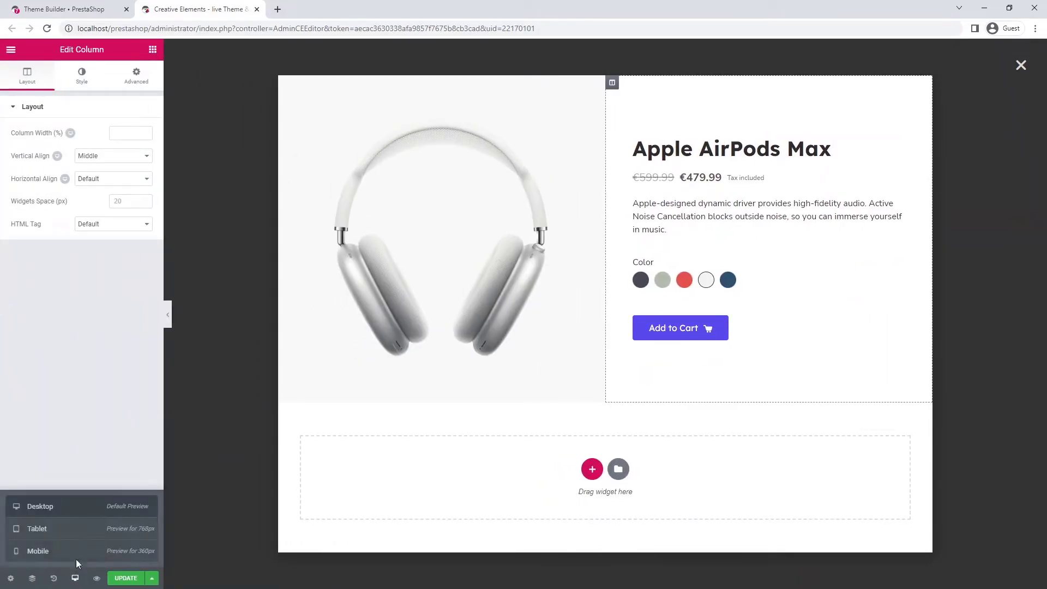
pyautogui.click(78, 532)
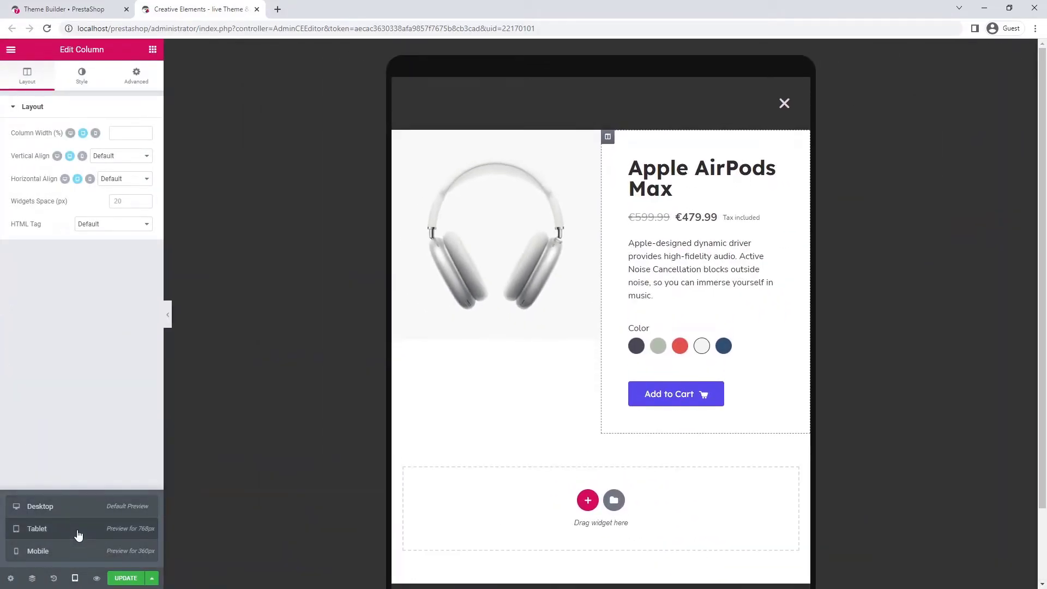
pyautogui.click(13, 580)
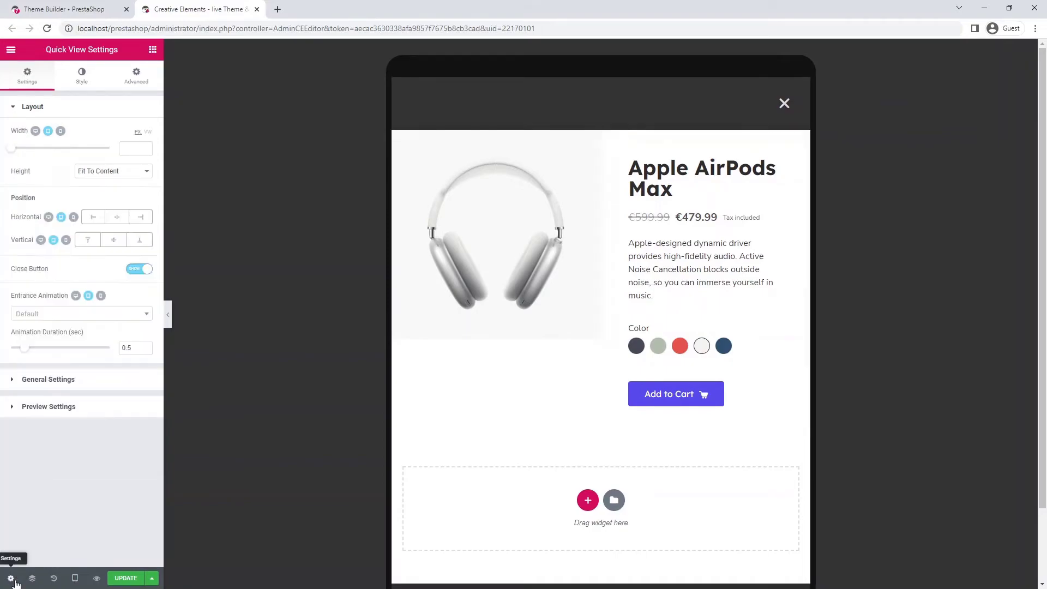
pyautogui.click(136, 149)
pyautogui.write('65')
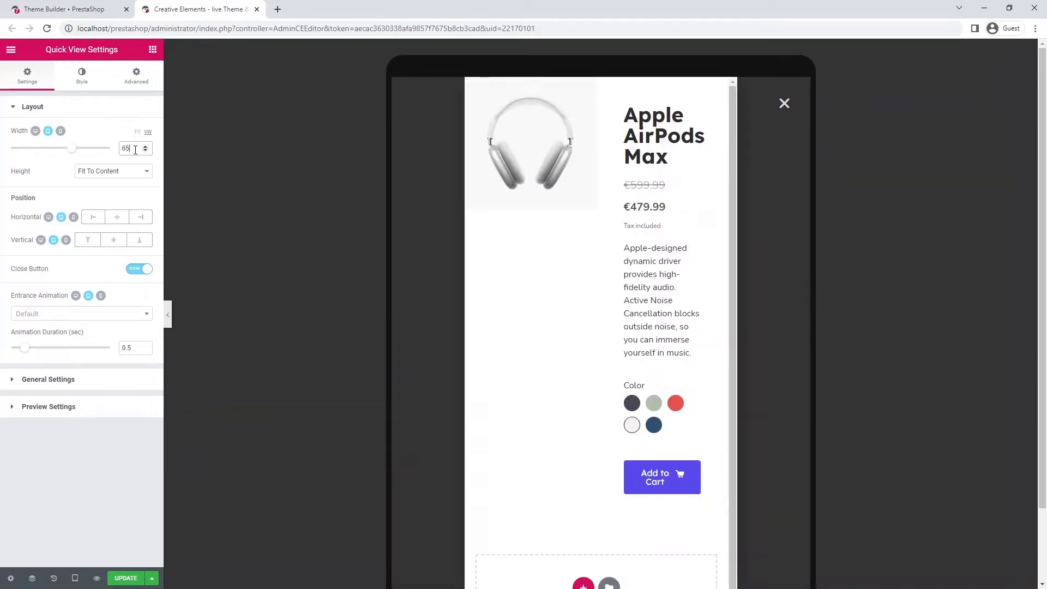
# Set the product image column's width to 100% for tablet.
pyautogui.click(472, 85)
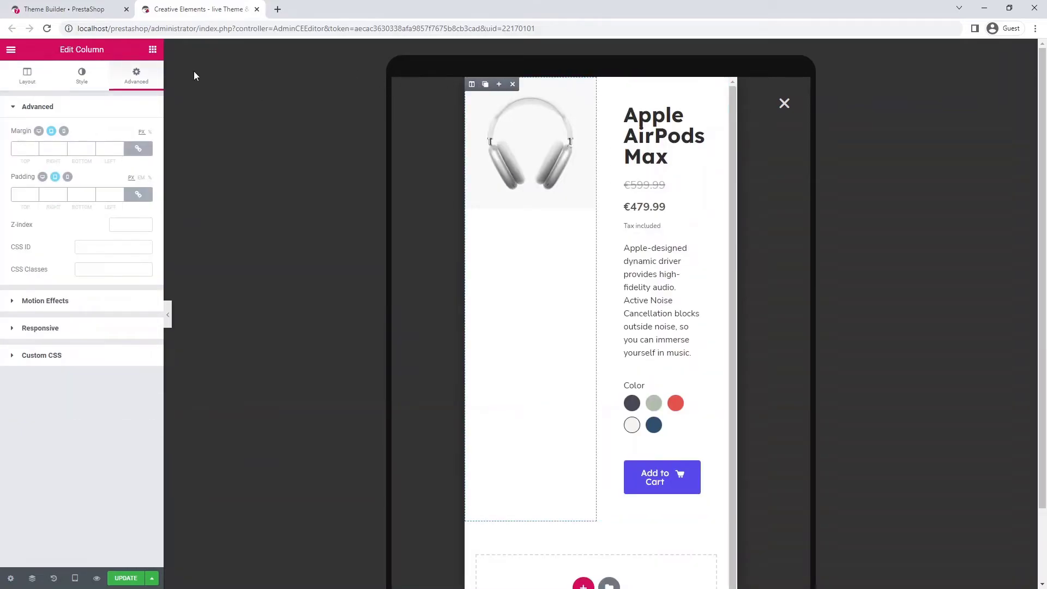
pyautogui.click(33, 73)
pyautogui.click(120, 133)
pyautogui.write('100')
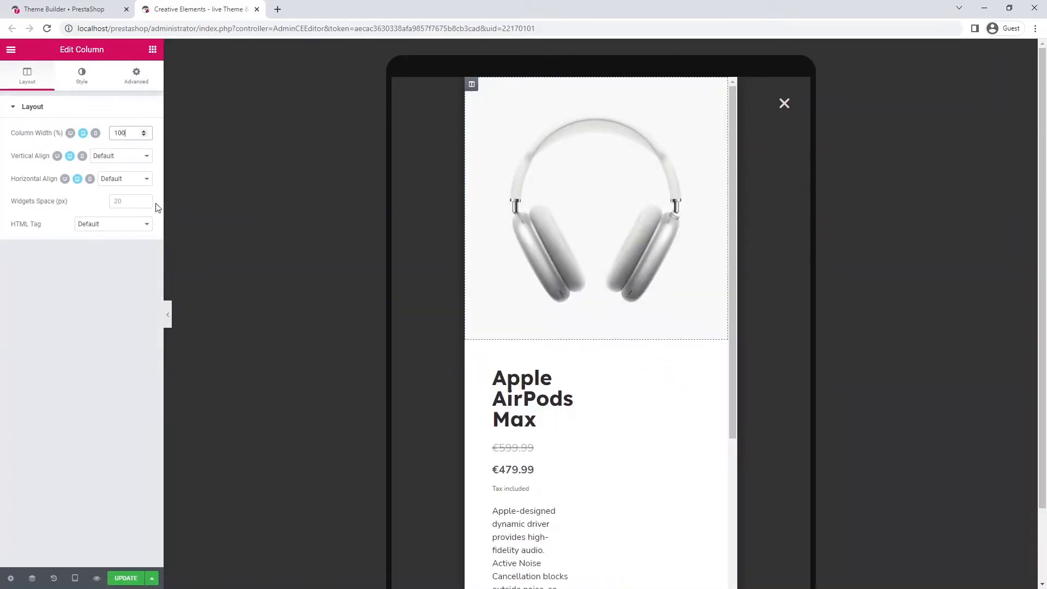
# Set the product details column's width to 100% for tablet and preview the popup without the editing panel.
pyautogui.click(469, 348)
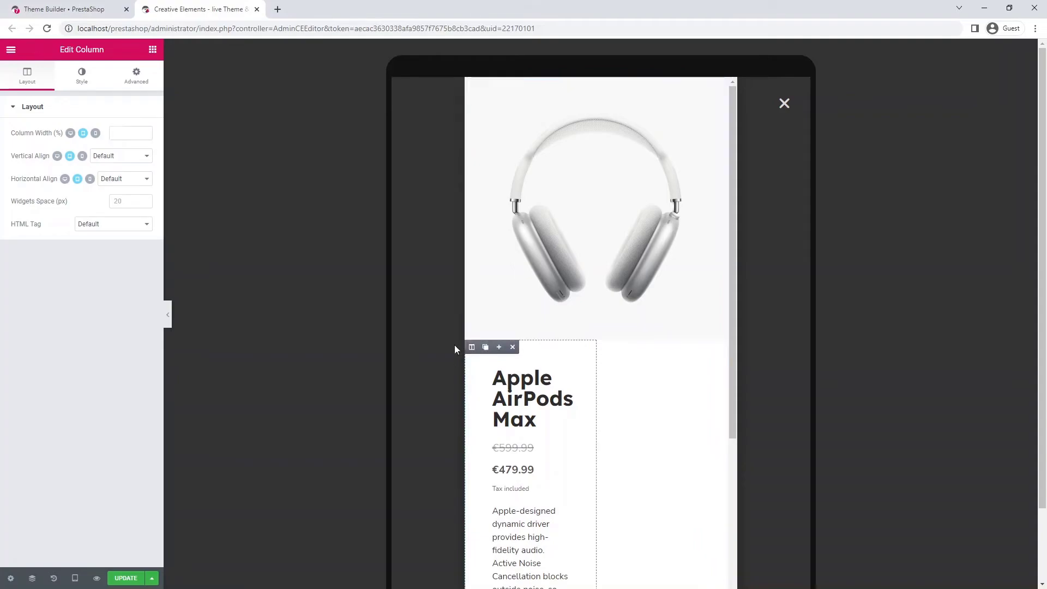
pyautogui.click(131, 133)
pyautogui.write('100')
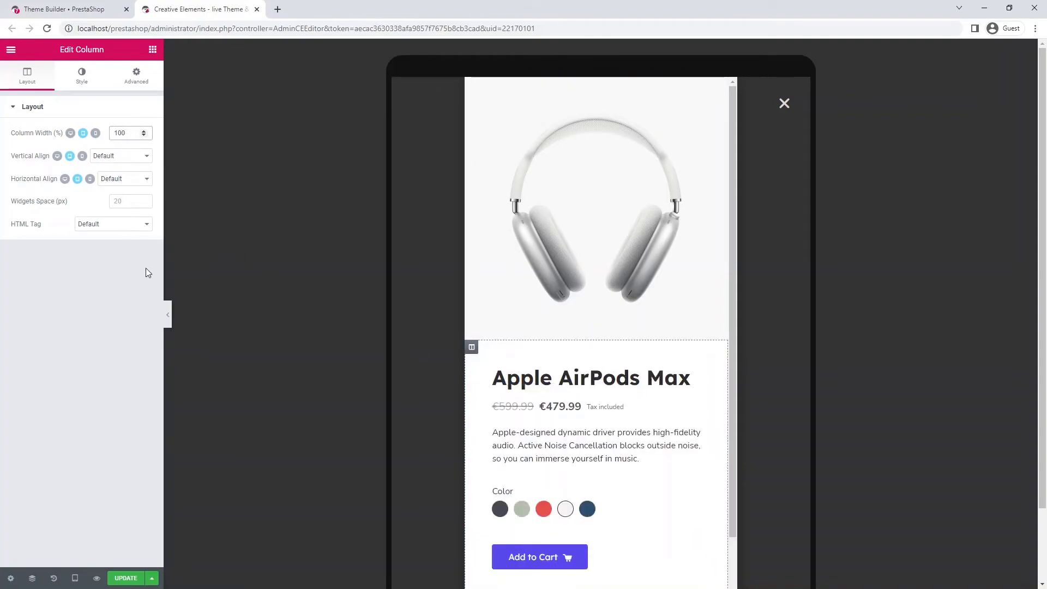
pyautogui.click(168, 315)
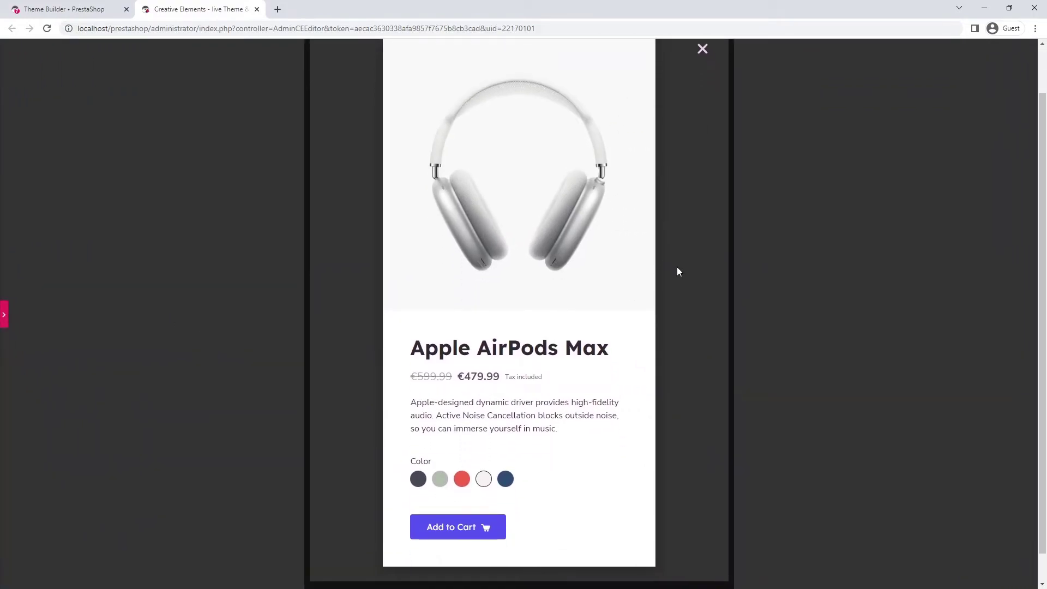
pyautogui.click(4, 314)
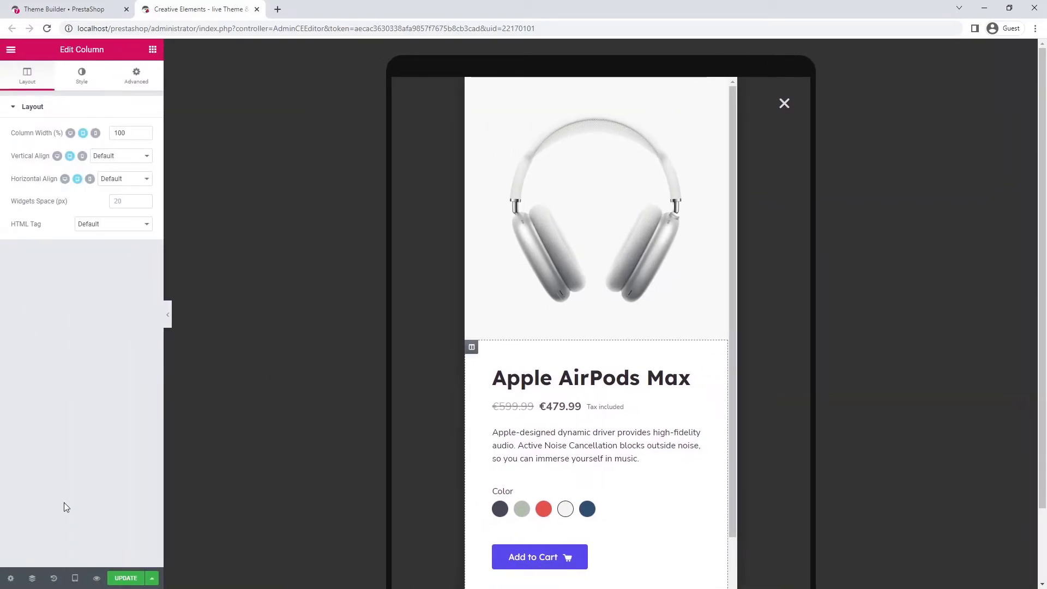
# Switch to the mobile preview and set the Quick View popup width to 100 vw for that device.
pyautogui.click(74, 578)
pyautogui.click(68, 554)
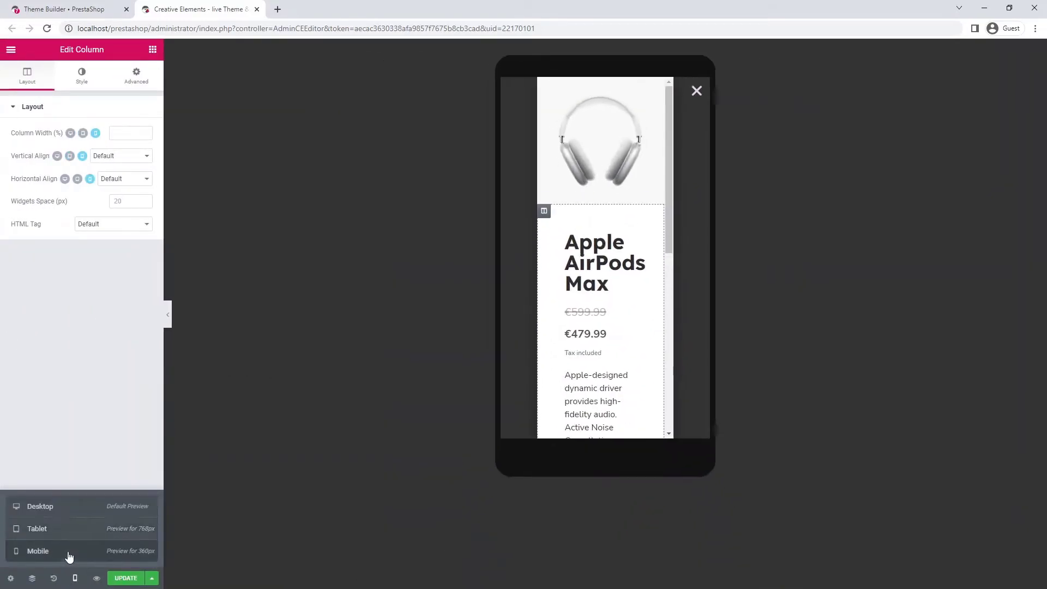
pyautogui.click(11, 579)
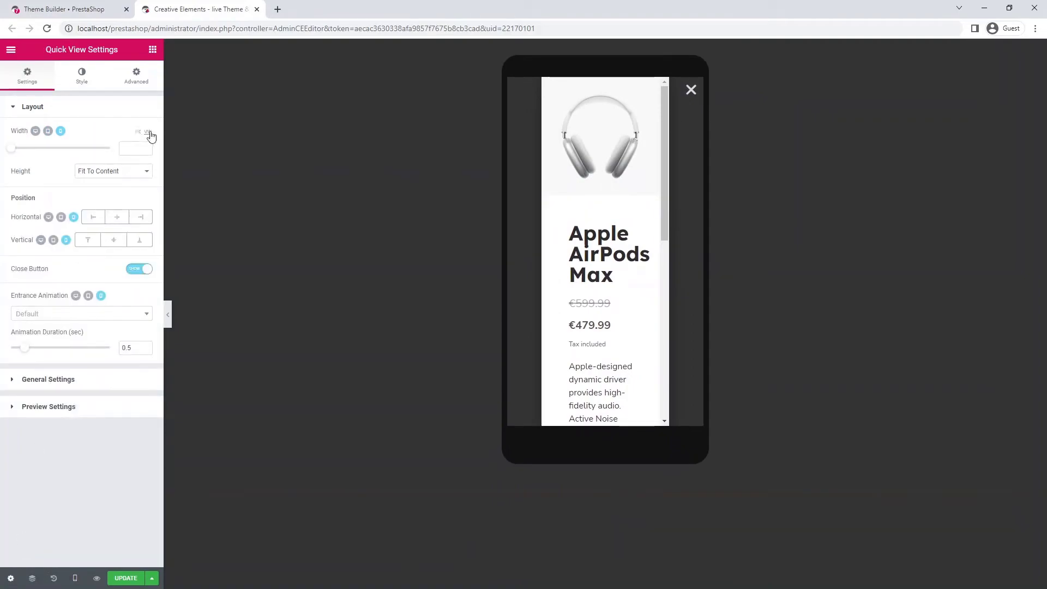
pyautogui.write('100')
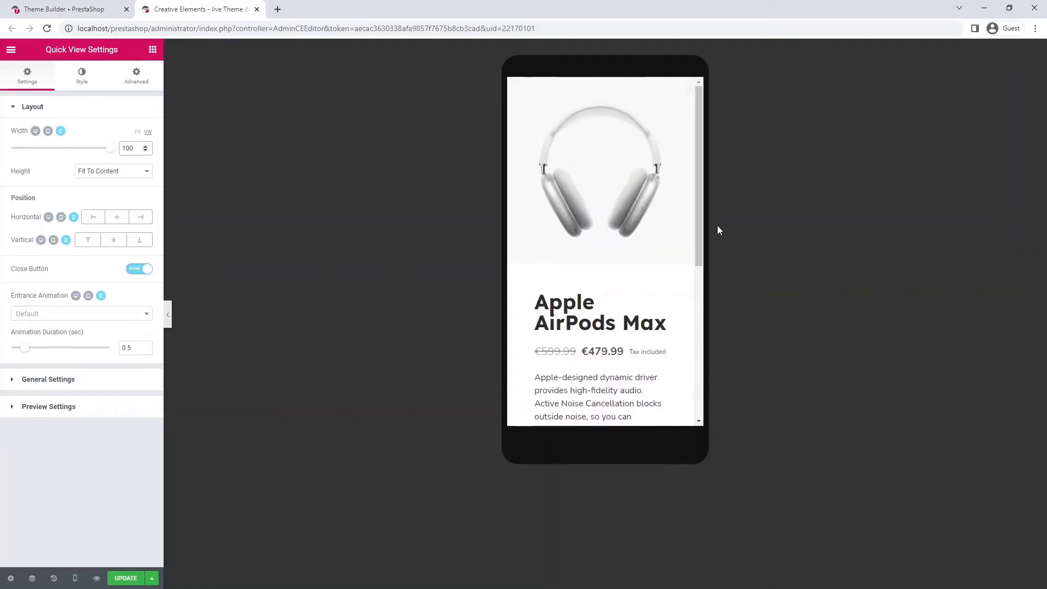
pyautogui.scroll(-1, 701, 220)
pyautogui.scroll(-2, 701, 218)
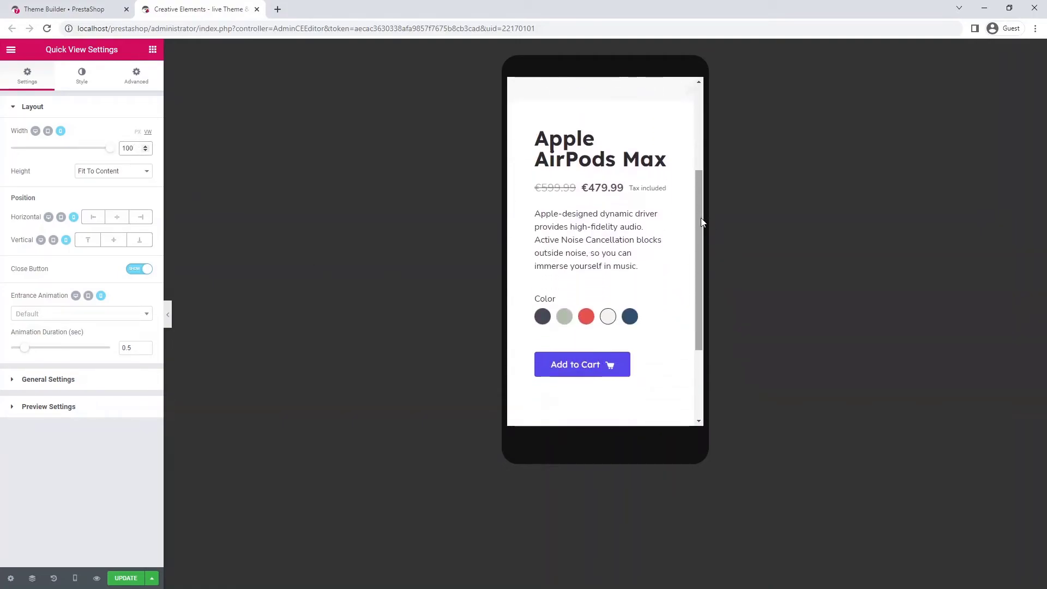
# Set the product name's mobile typography to a size of 33 px and a line height of 1.4 em.
pyautogui.click(590, 151)
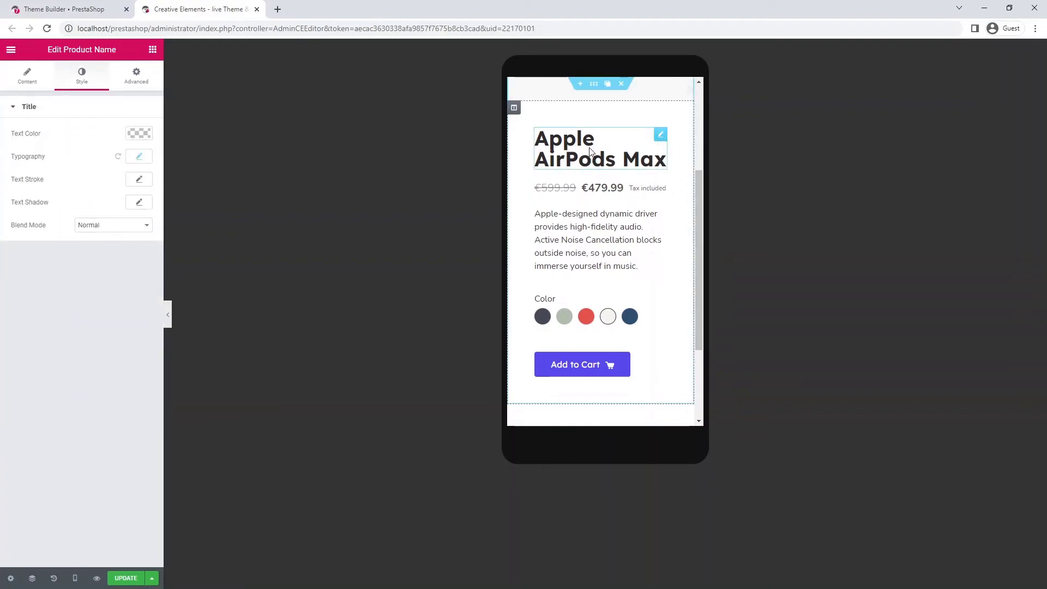
pyautogui.click(139, 156)
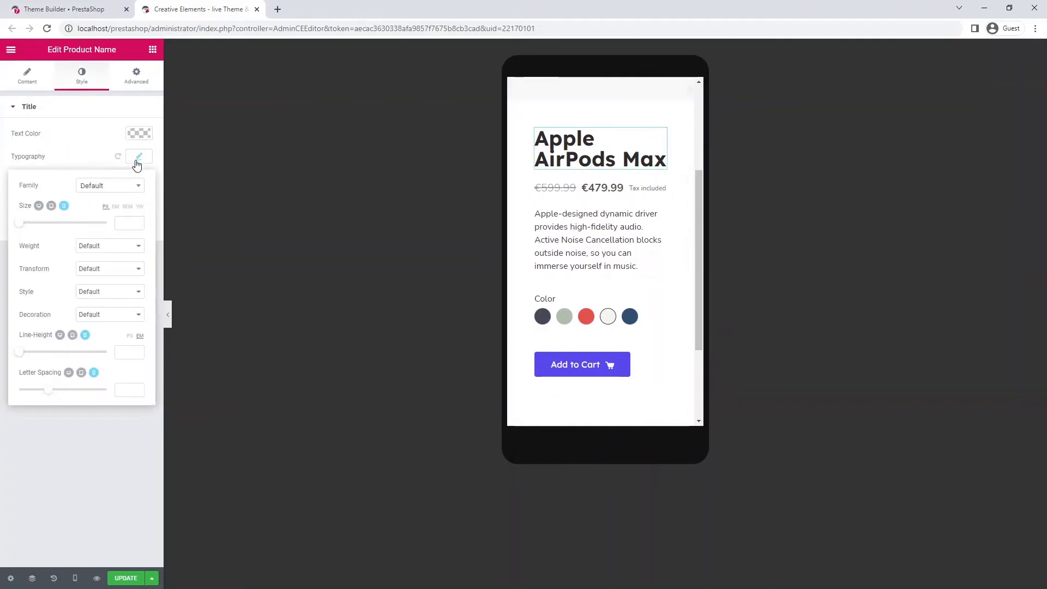
pyautogui.click(131, 223)
pyautogui.write('33')
pyautogui.click(127, 351)
pyautogui.write('1.4')
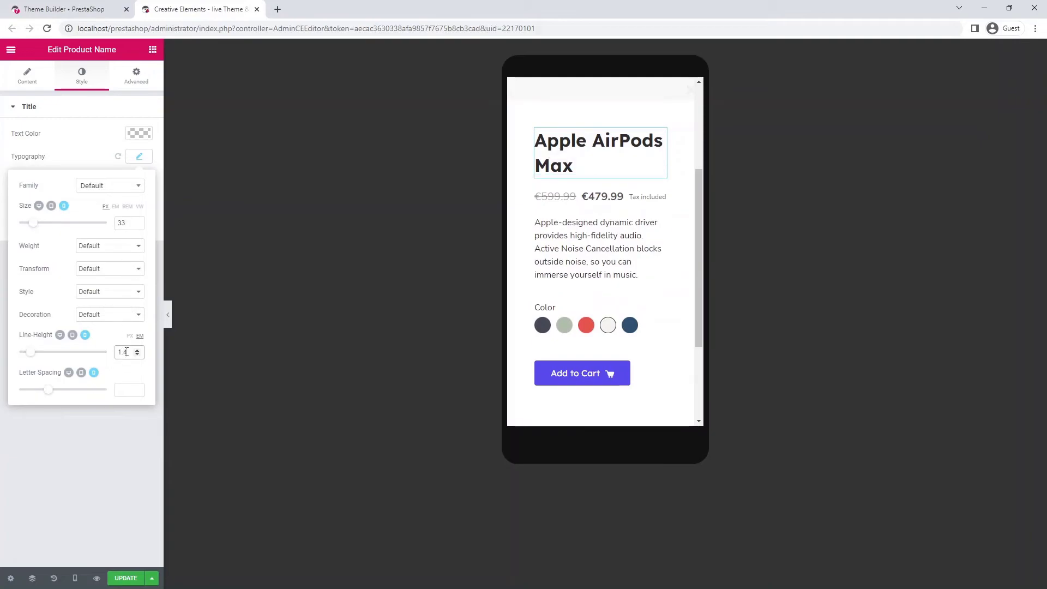
# Give the product name 30 px of right padding only on mobile and preview the popup without the editing panel.
pyautogui.click(135, 81)
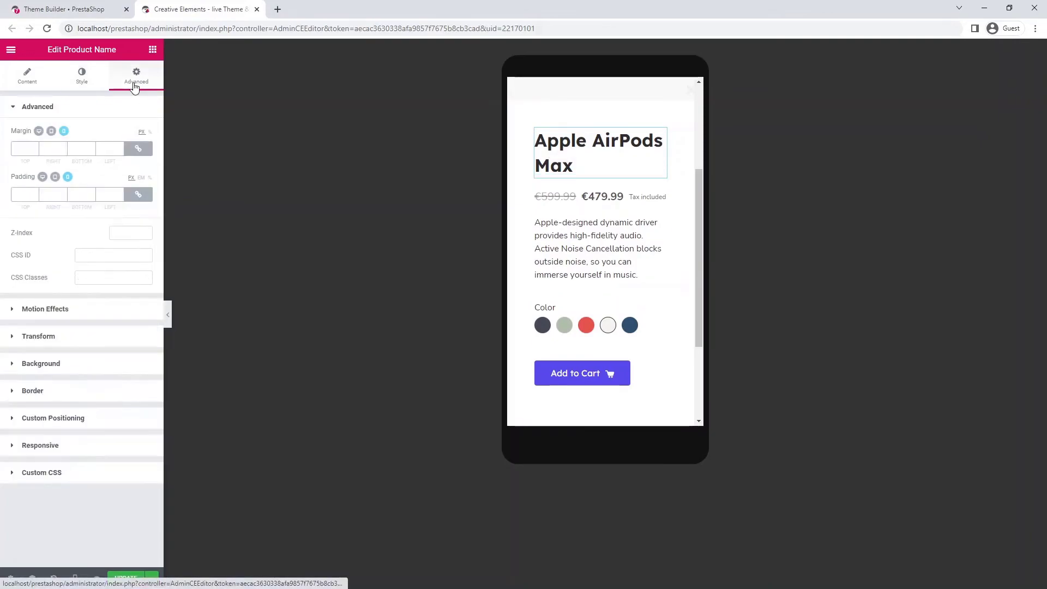
pyautogui.click(138, 194)
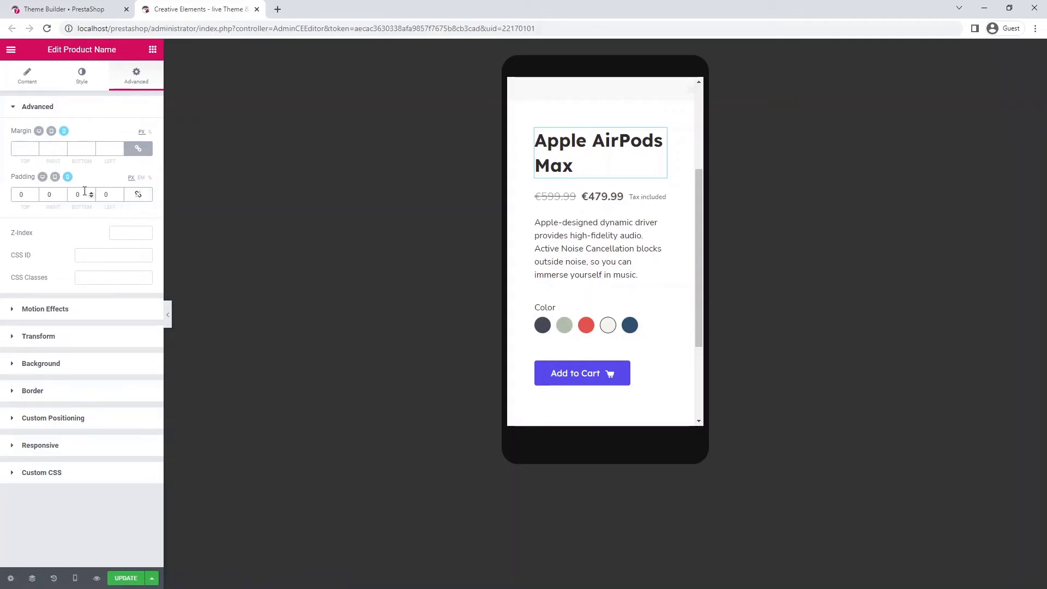
pyautogui.click(48, 195)
pyautogui.write('30')
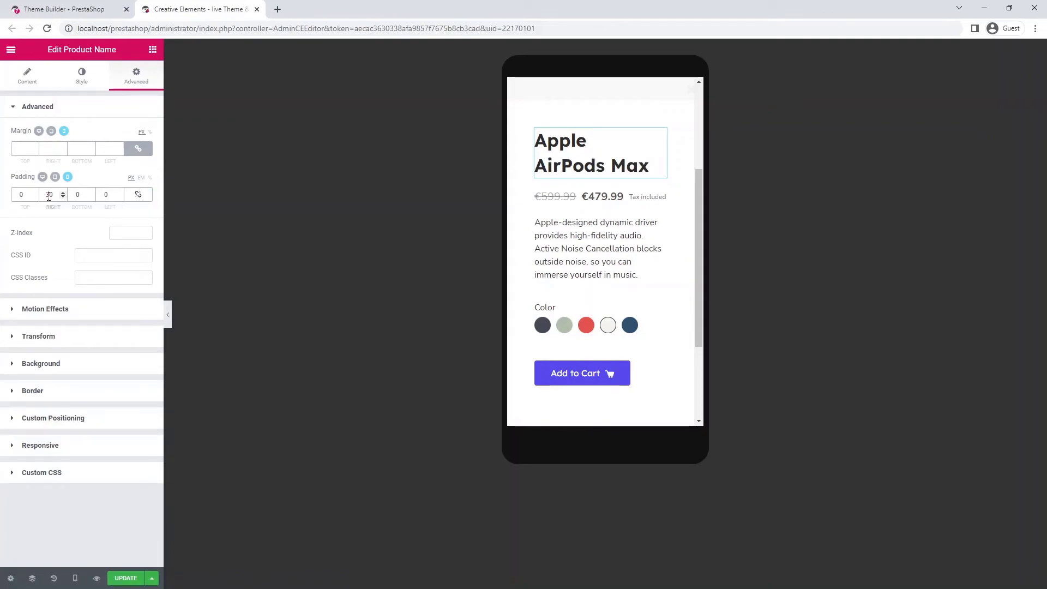
pyautogui.click(167, 314)
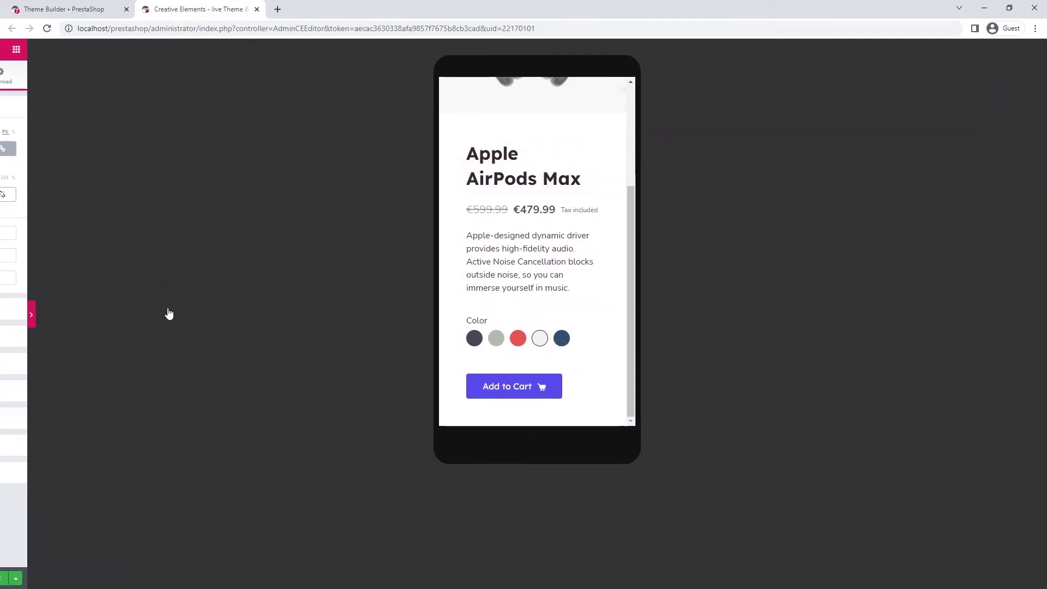
pyautogui.moveTo(617, 399); pyautogui.dragTo(606, 294)
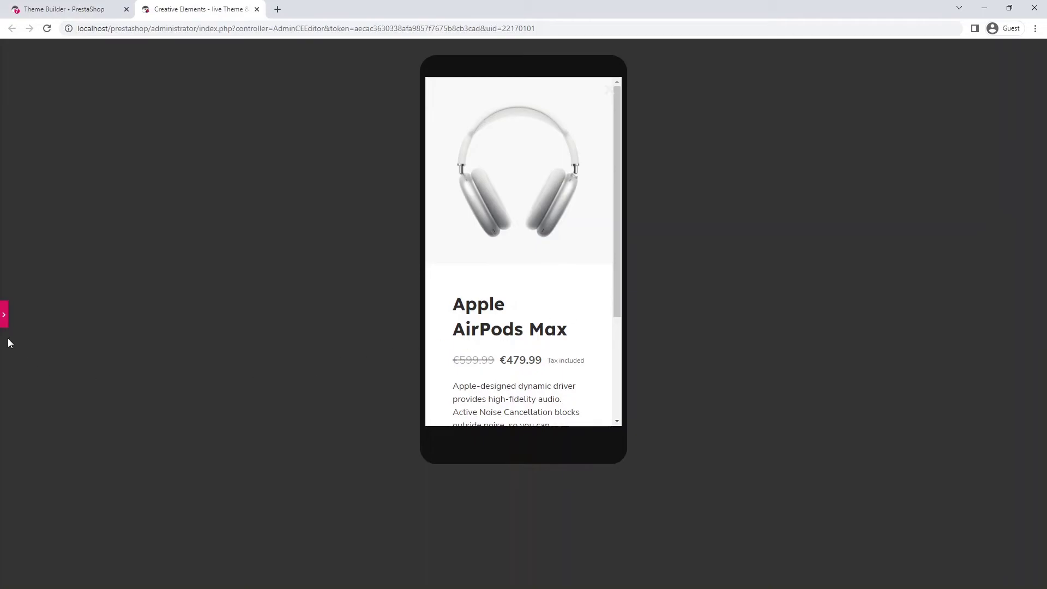
pyautogui.click(5, 319)
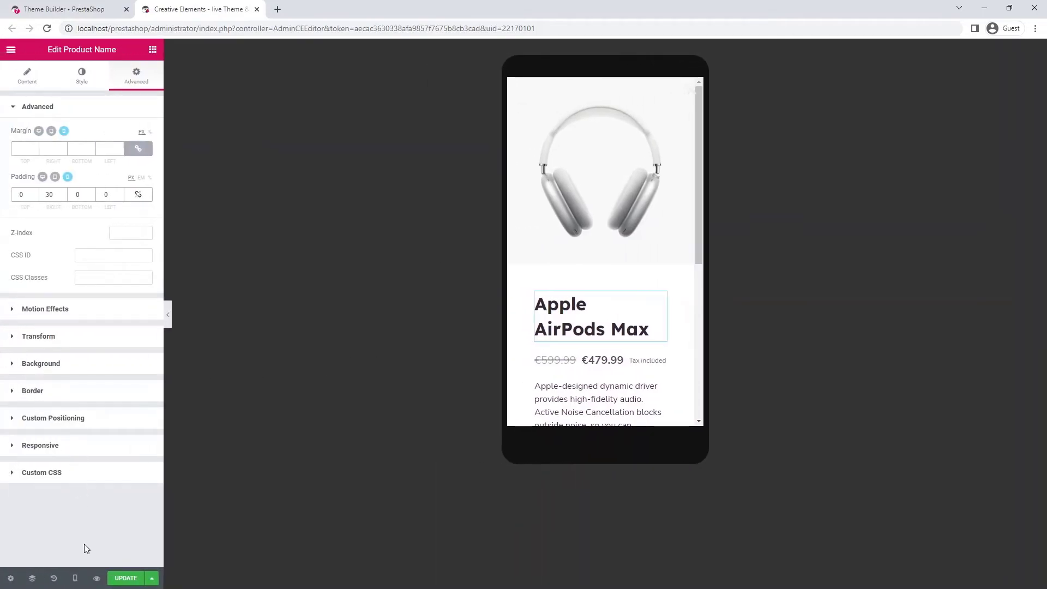
# Return to the desktop preview and apply QN700B Neo QLED 8K Smart TV as the Quick View preview product.
pyautogui.click(76, 579)
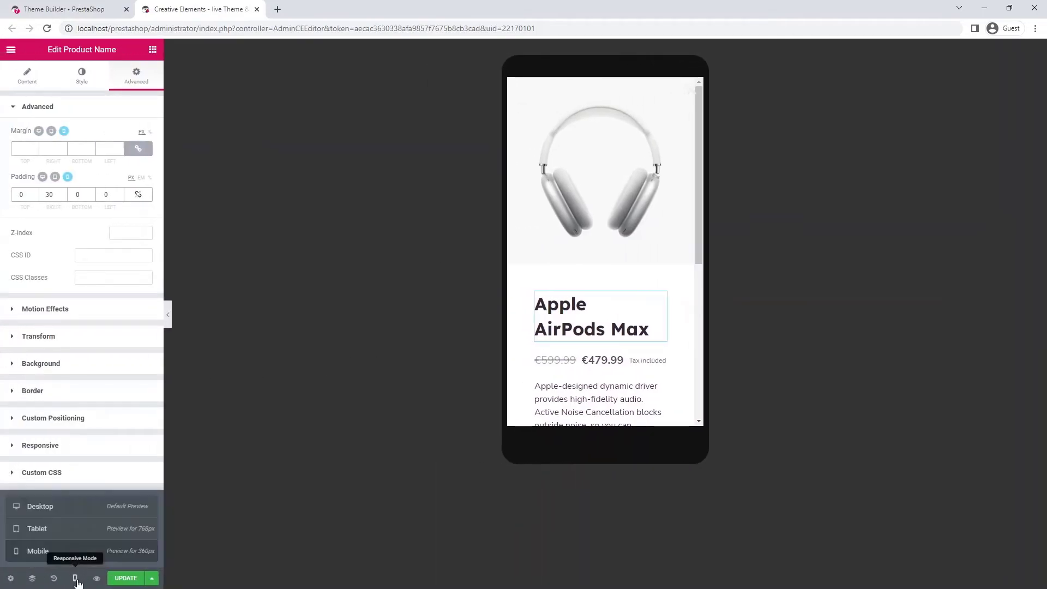
pyautogui.click(75, 508)
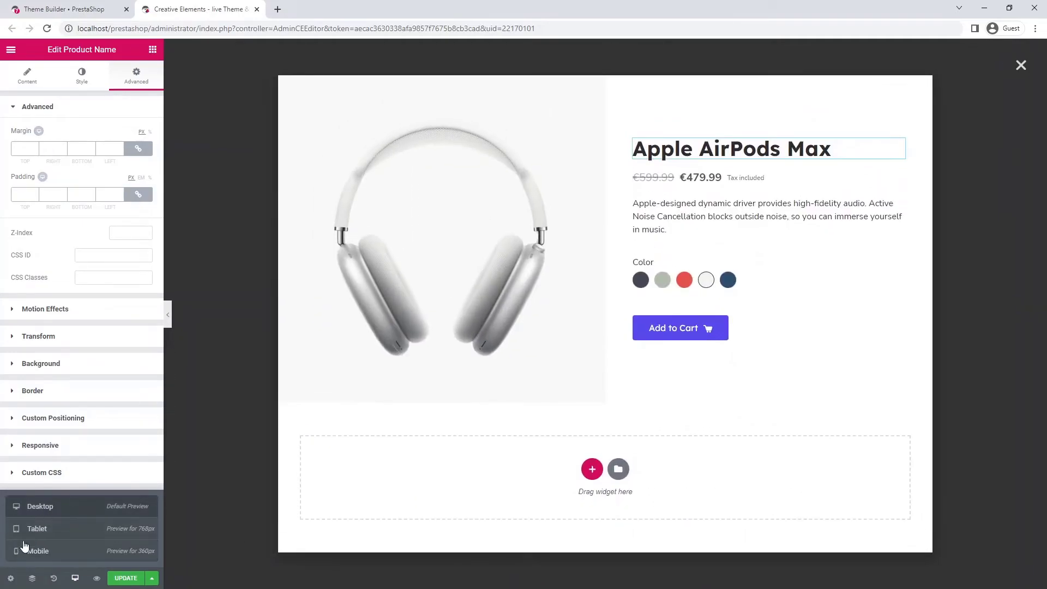
pyautogui.click(11, 580)
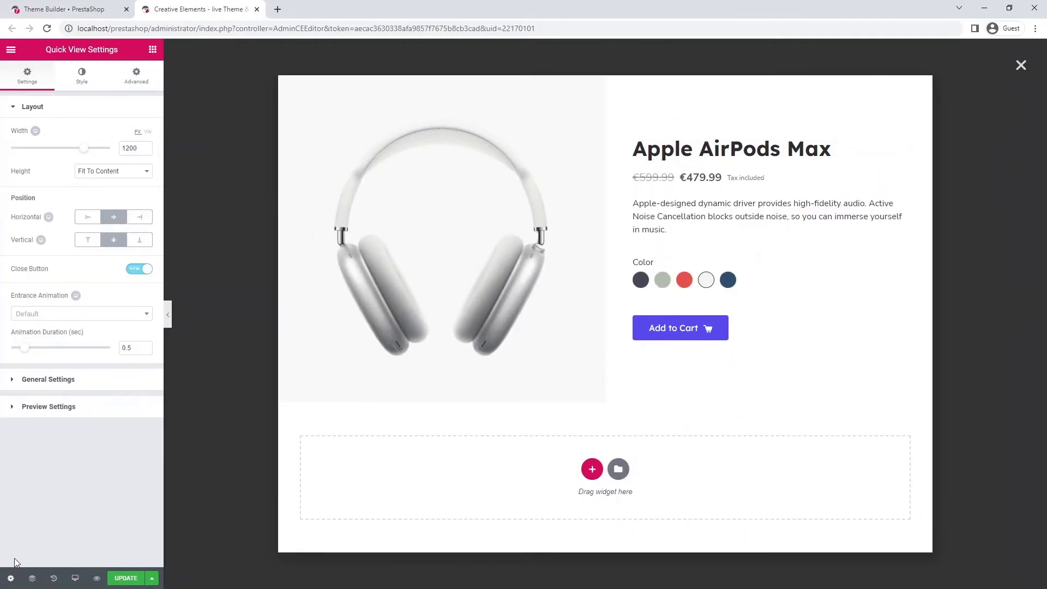
pyautogui.click(49, 407)
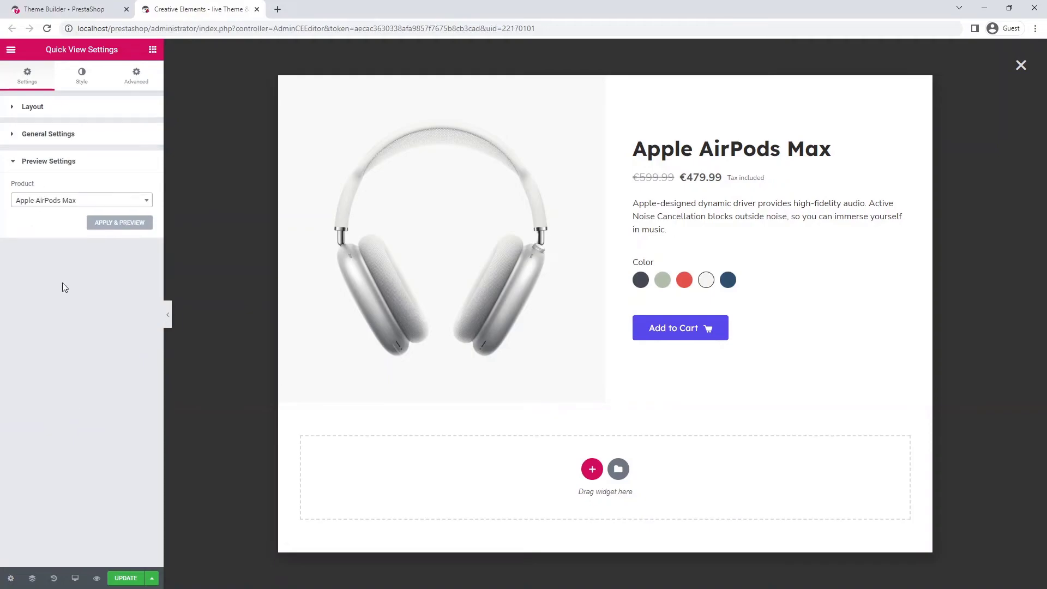
pyautogui.click(58, 206)
pyautogui.write('tv')
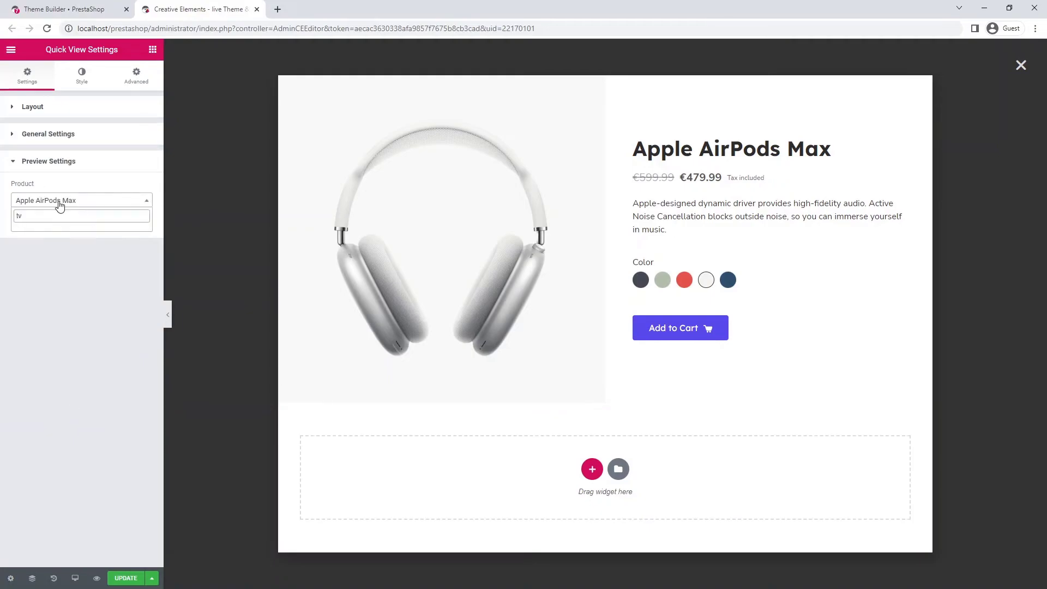
pyautogui.click(61, 241)
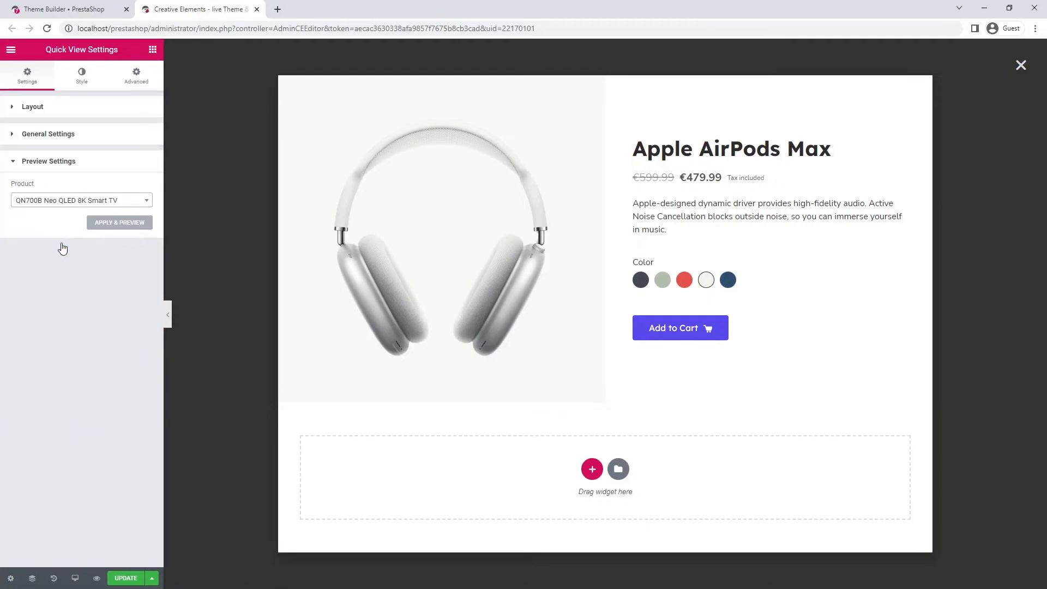
pyautogui.click(120, 223)
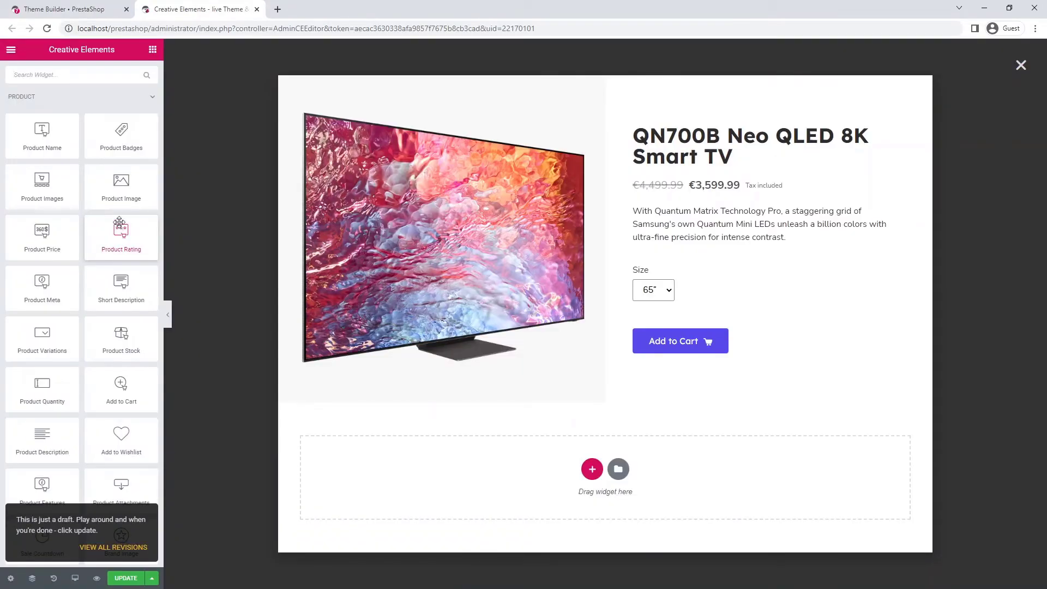
# Check the options in the popup's Size drop-down and update the Quick View template.
pyautogui.click(669, 294)
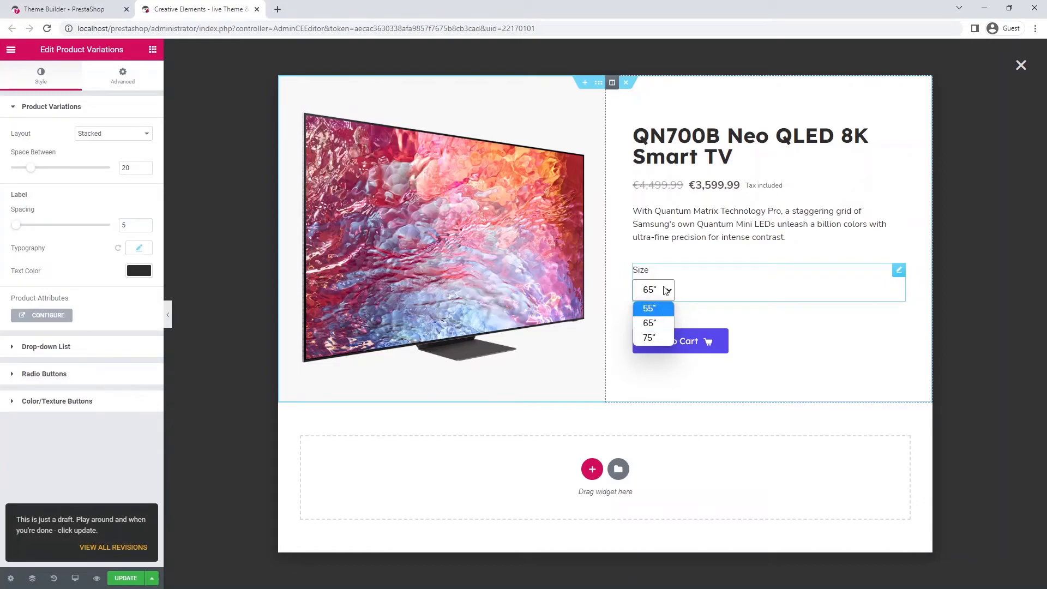
pyautogui.click(670, 293)
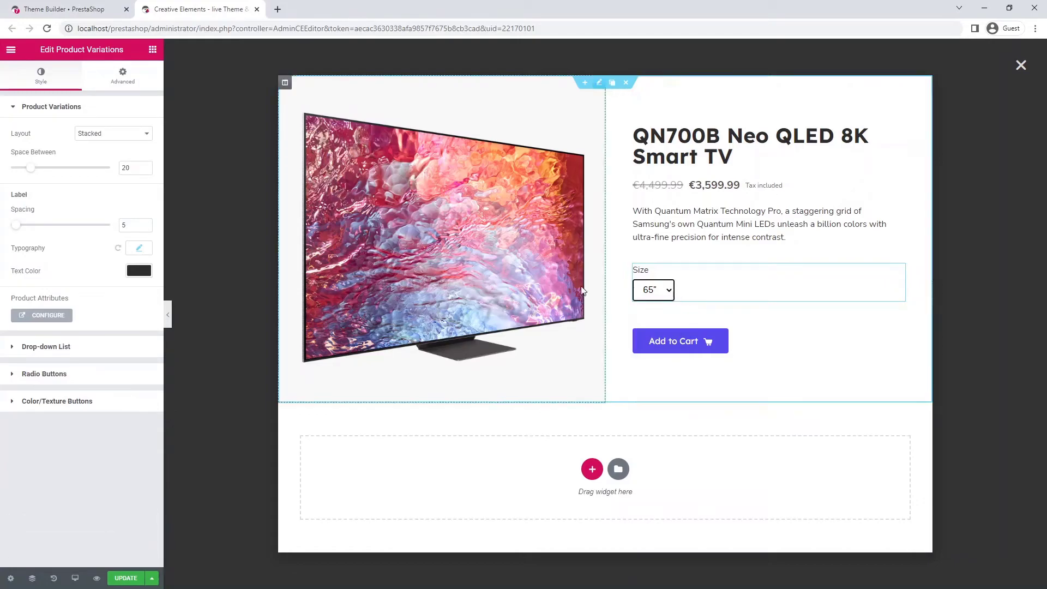
pyautogui.click(117, 582)
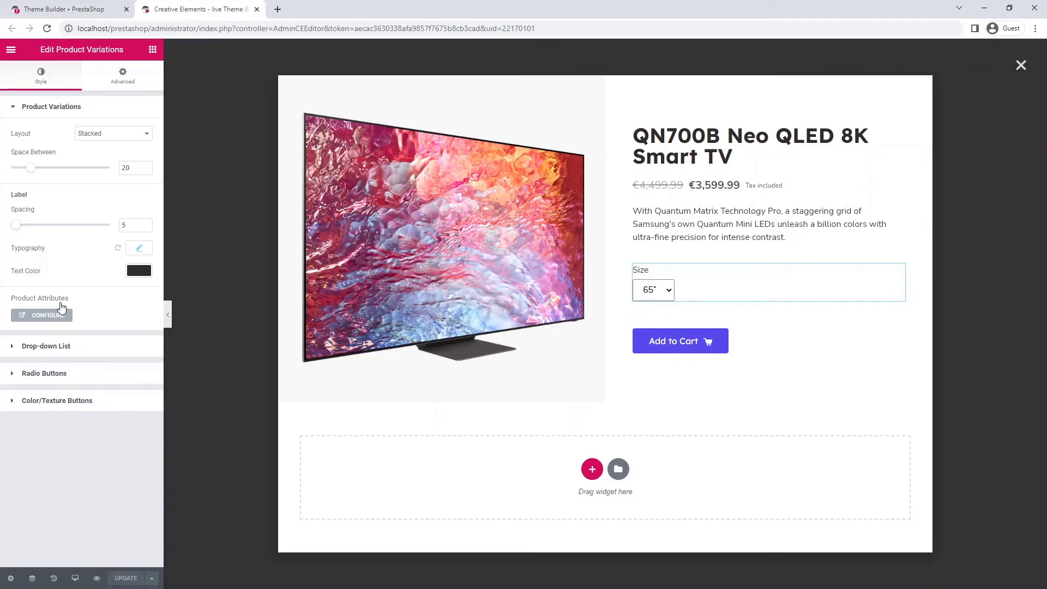
# In the PrestaShop back office, change the Size attribute's type to Radio buttons and save it.
pyautogui.click(58, 10)
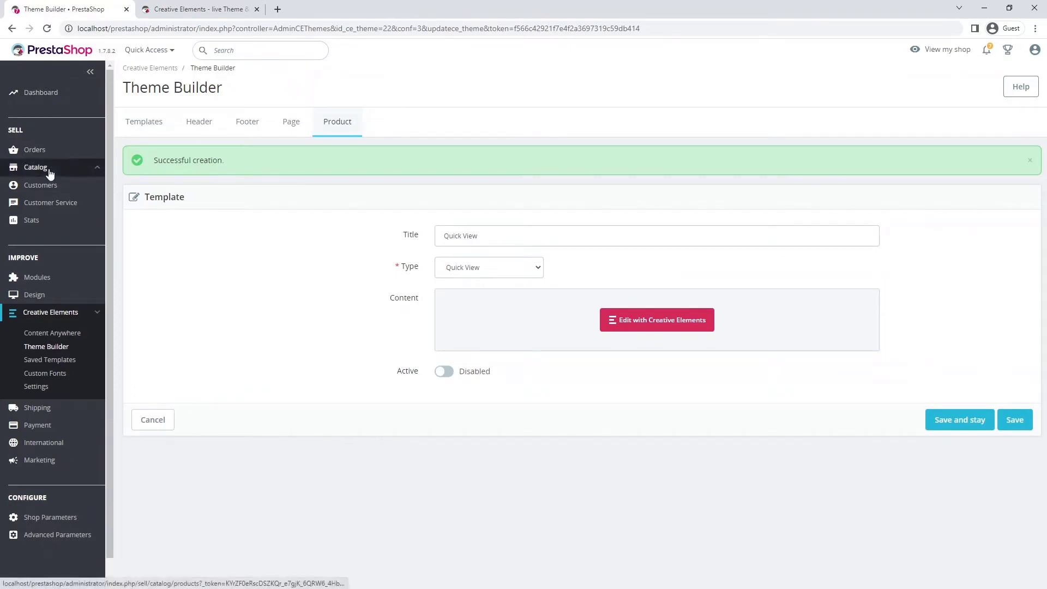
pyautogui.moveTo(36, 167)
pyautogui.click(43, 231)
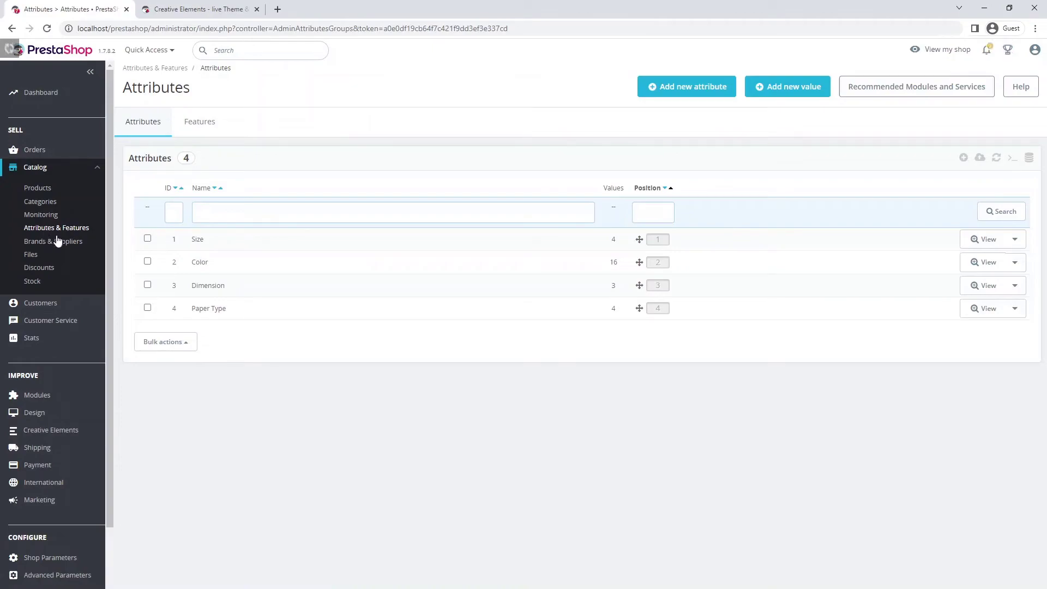
pyautogui.click(1015, 239)
pyautogui.click(1010, 260)
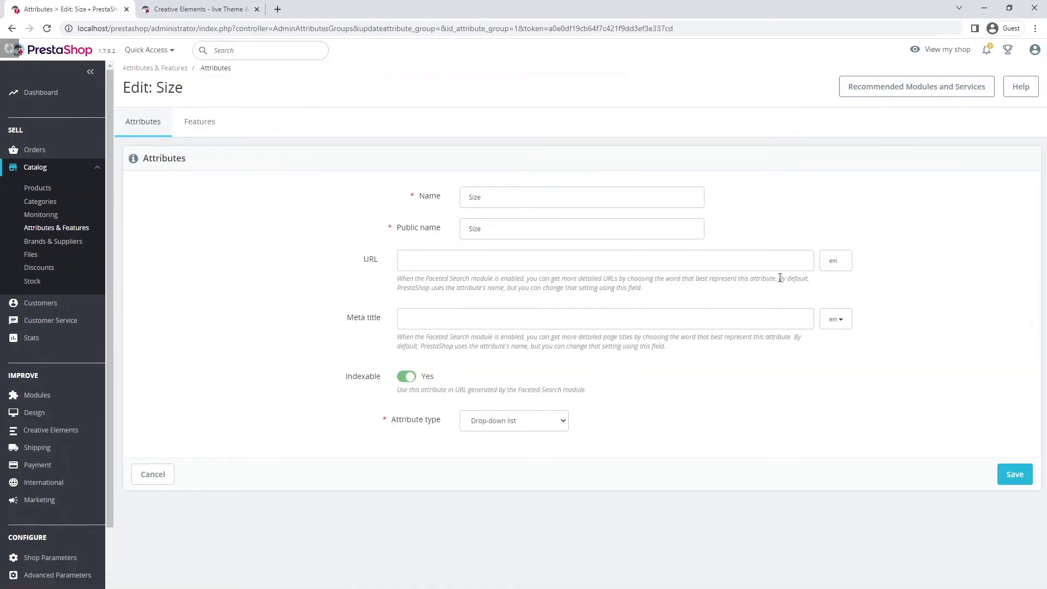
pyautogui.click(518, 424)
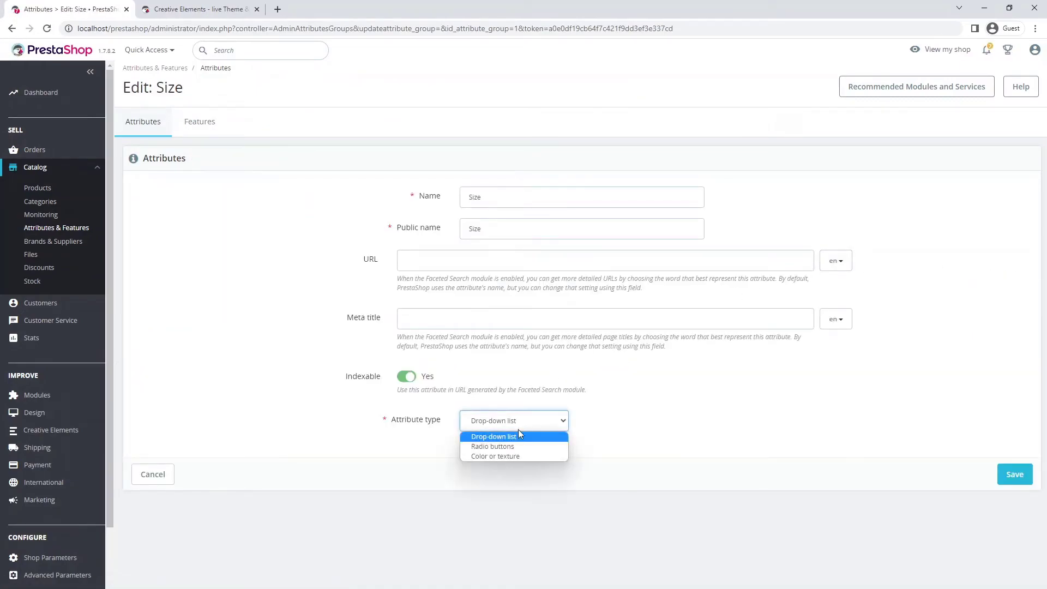
pyautogui.click(520, 448)
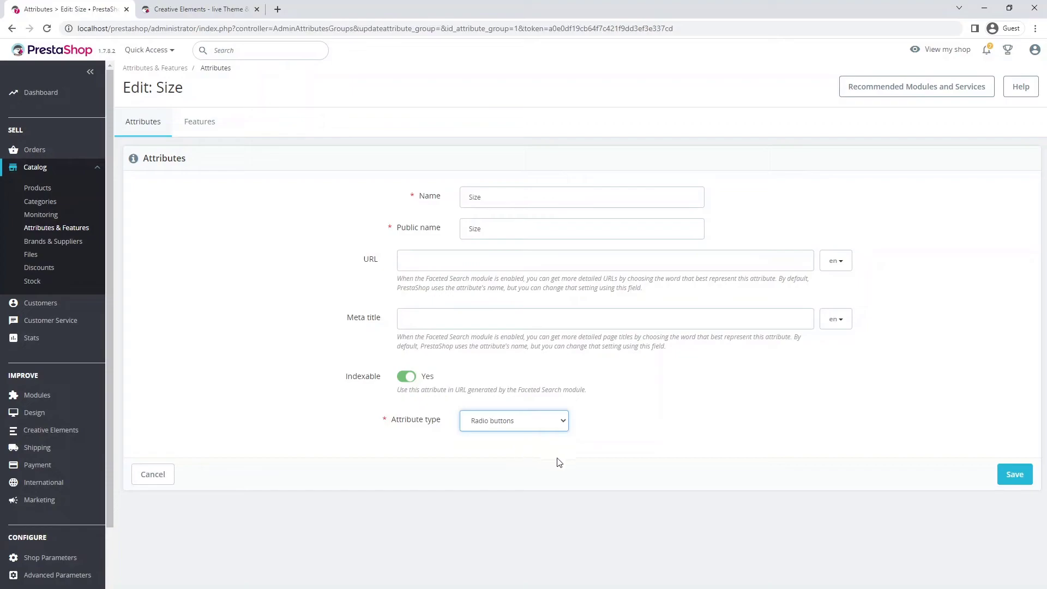
pyautogui.click(1015, 479)
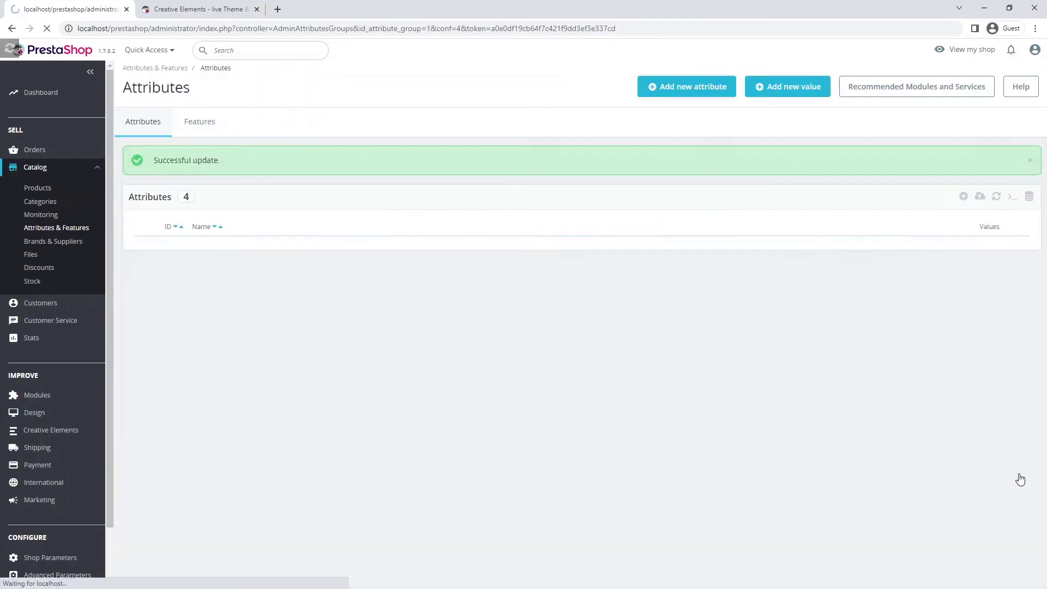
# Return to the Creative Elements editor, reload it and open the Product Variations widget for editing.
pyautogui.click(208, 8)
pyautogui.press('F5')
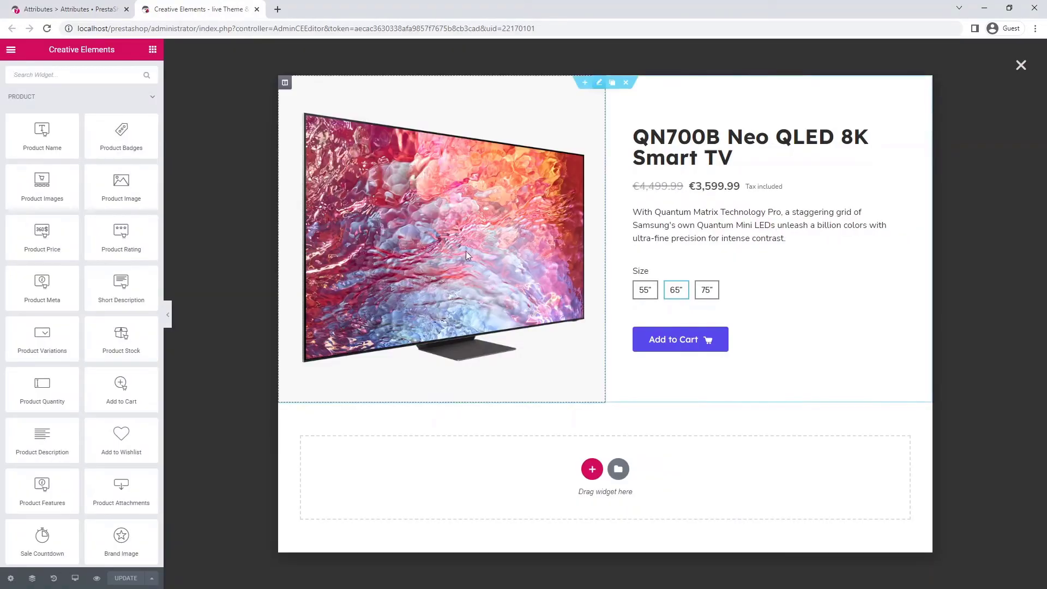
pyautogui.click(745, 273)
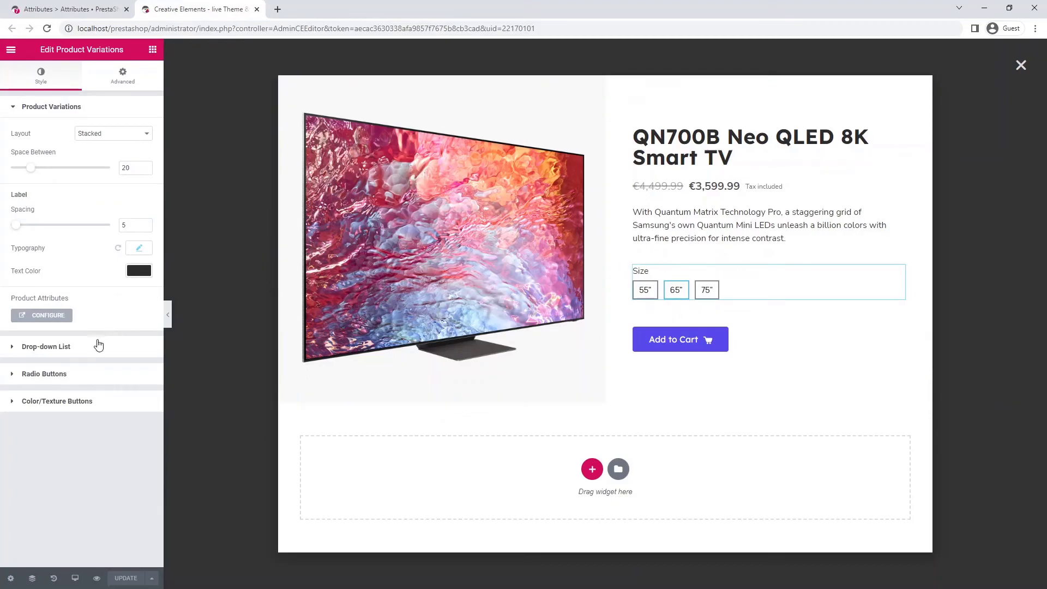
# In the Radio Buttons styles, set the space between buttons to 15 and their minimum width to 100 px.
pyautogui.click(83, 388)
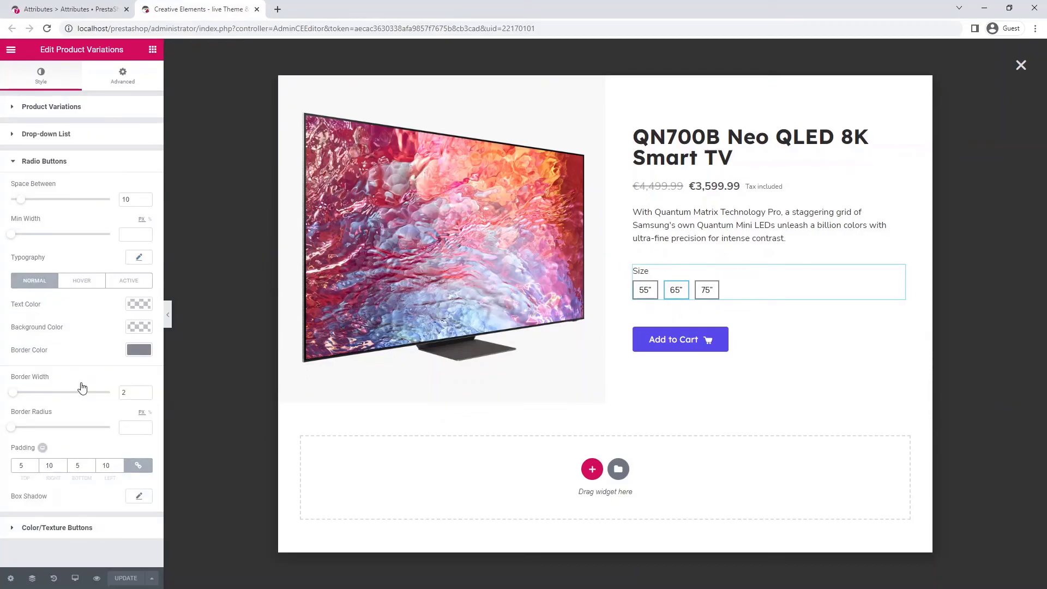
pyautogui.moveTo(134, 201); pyautogui.dragTo(109, 205)
pyautogui.write('15')
pyautogui.click(132, 233)
pyautogui.write('100')
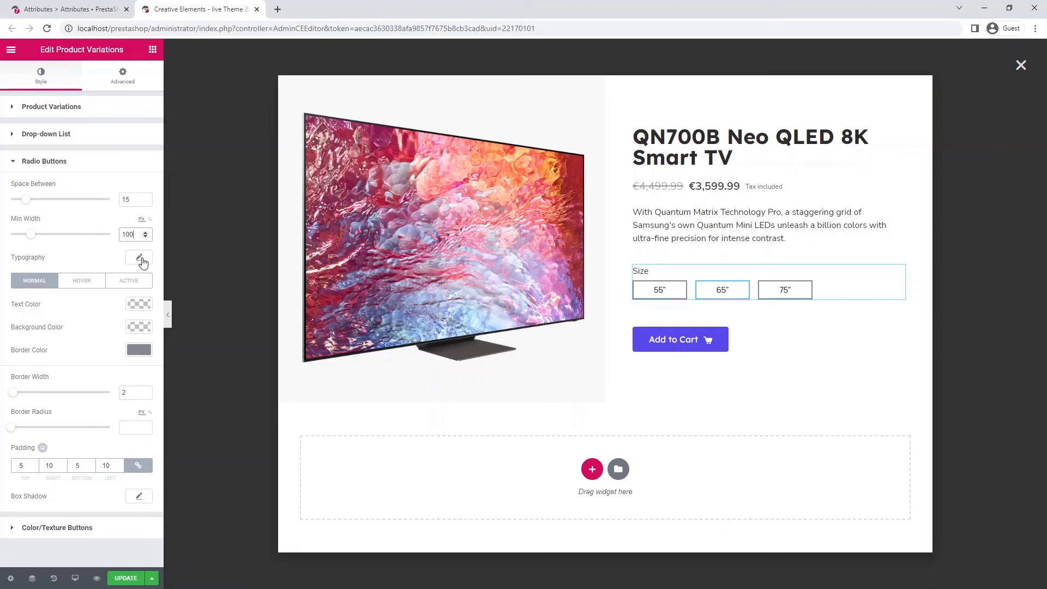
# Set the radio buttons' typography to the Nunito Sans family with a bolder weight.
pyautogui.click(140, 259)
pyautogui.click(124, 287)
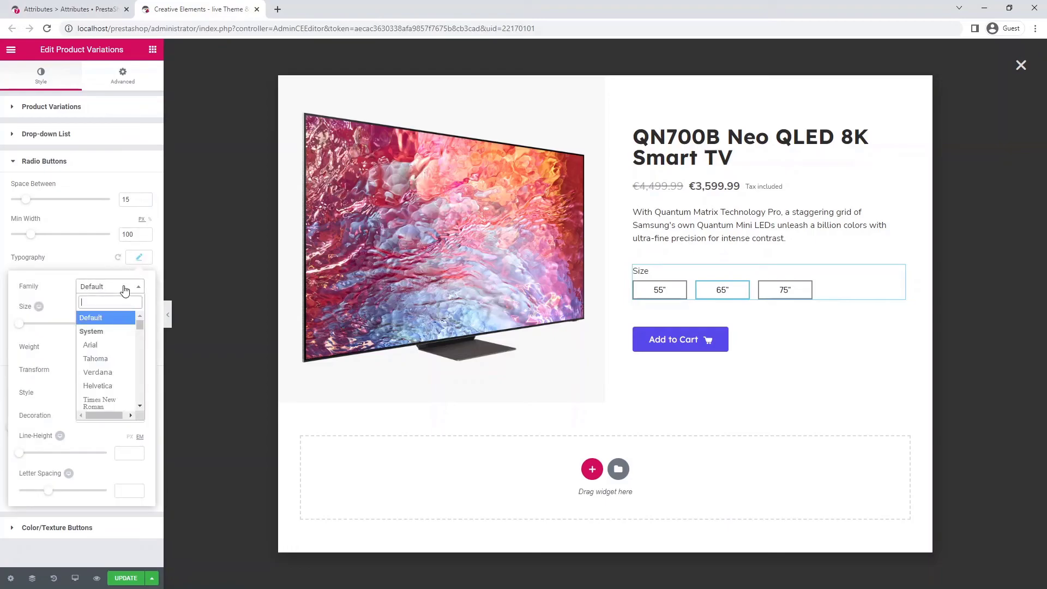
pyautogui.write('nunito')
pyautogui.click(116, 344)
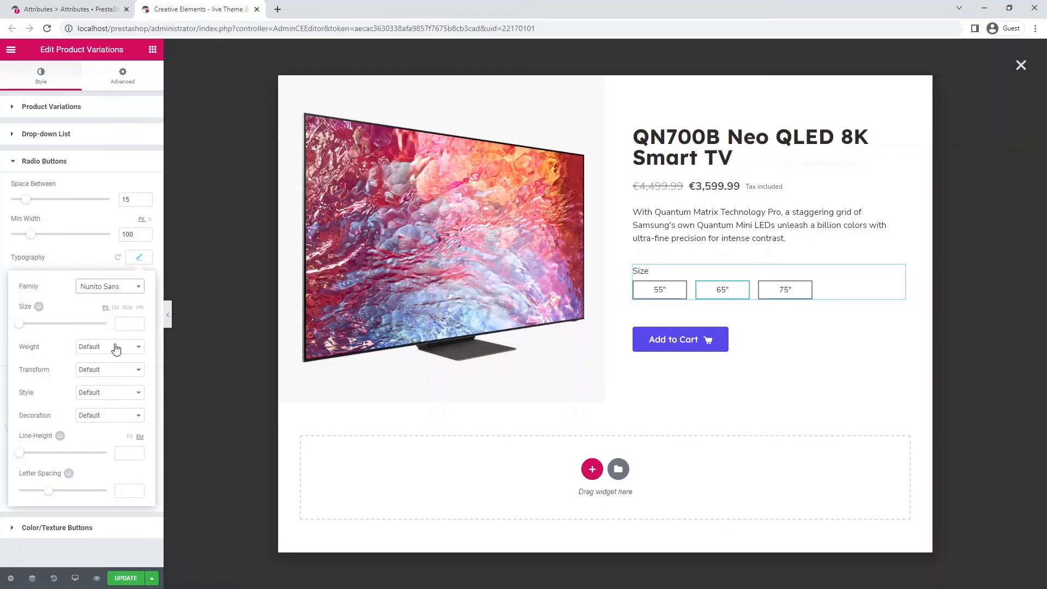
pyautogui.click(116, 347)
pyautogui.press('Escape')
pyautogui.click(139, 261)
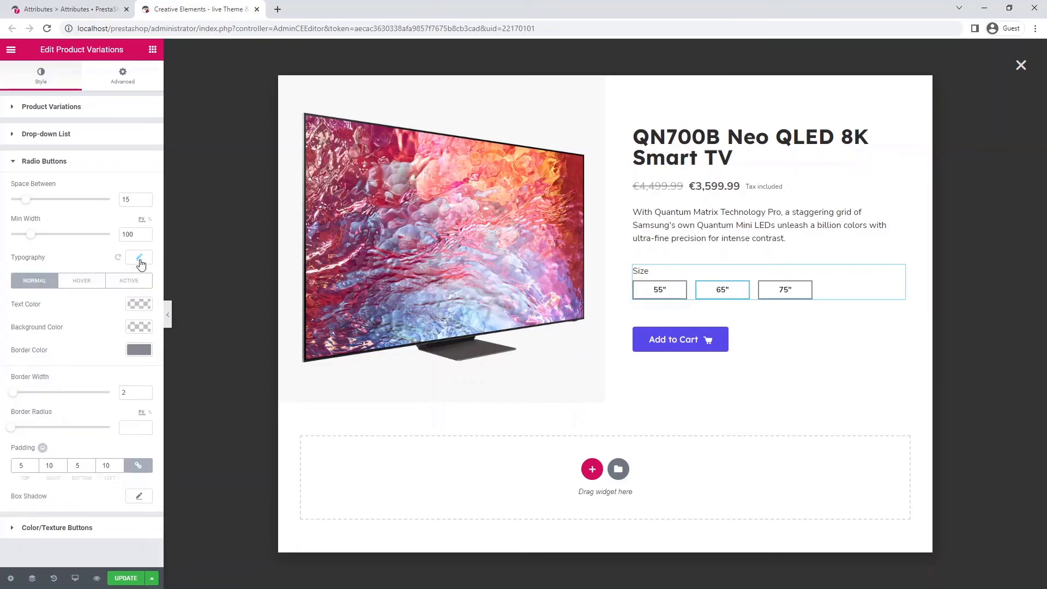
# Set the radio buttons' normal border color to the gray #7a7a7a swatch and reduce its opacity to roughly half.
pyautogui.click(139, 349)
pyautogui.click(93, 479)
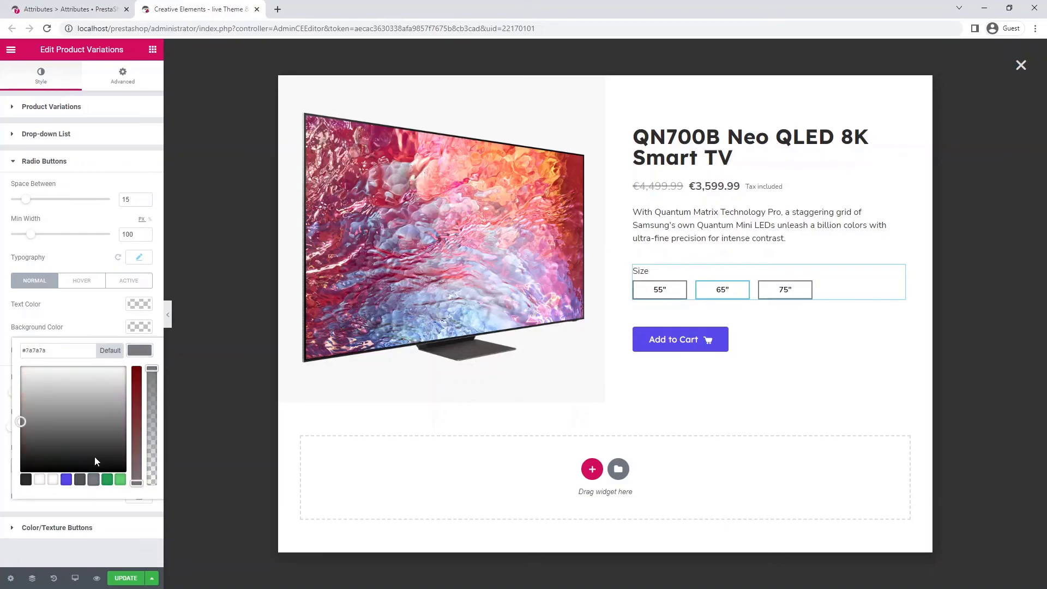
pyautogui.moveTo(156, 366); pyautogui.dragTo(152, 426)
pyautogui.click(144, 354)
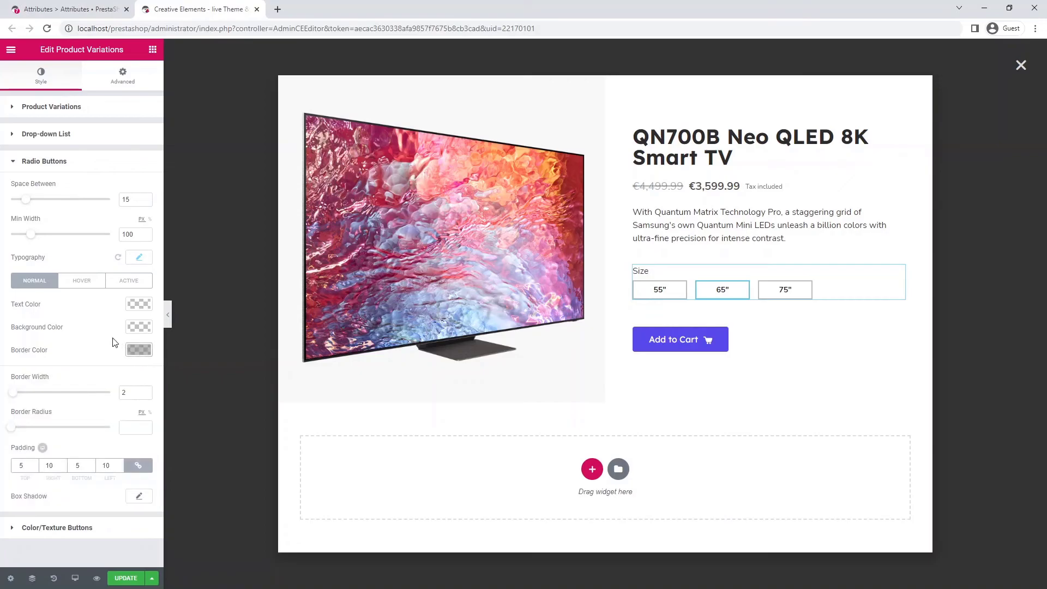
# Set the radio buttons' border color to #2c2c2c for both the hover and active states.
pyautogui.click(92, 281)
pyautogui.click(139, 351)
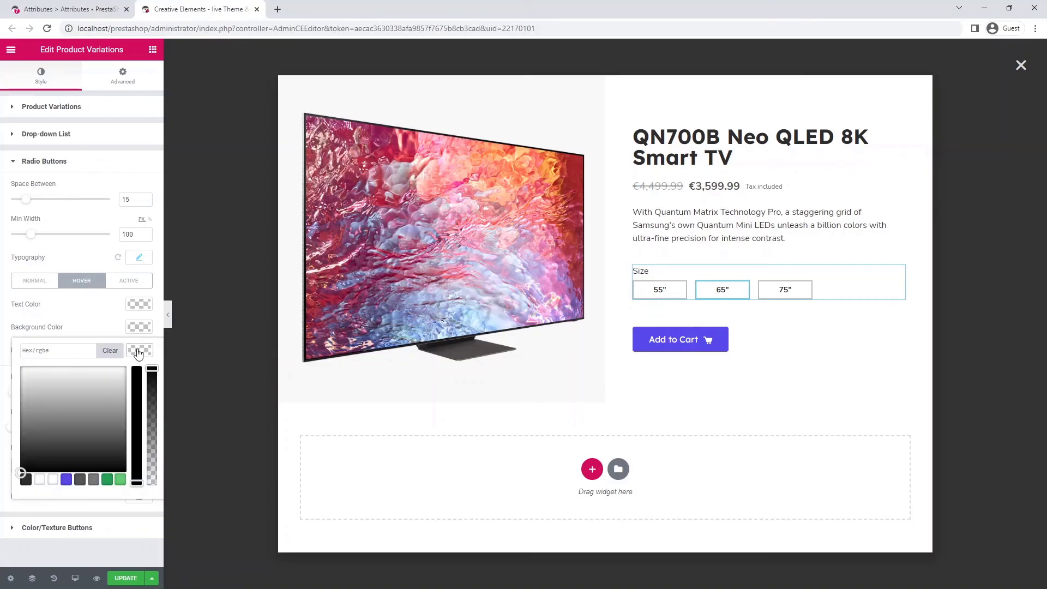
pyautogui.click(26, 480)
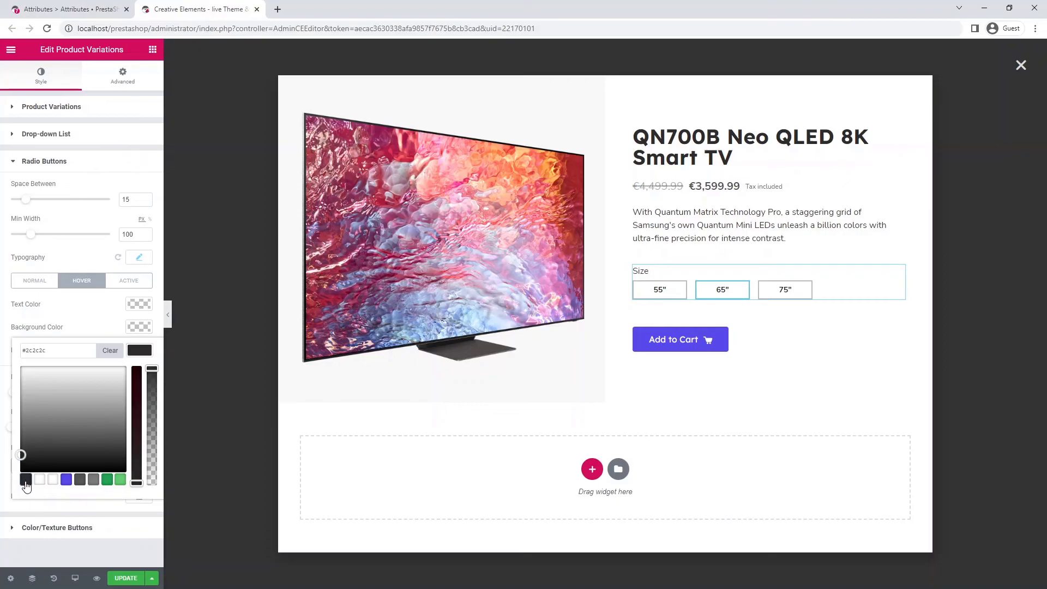
pyautogui.click(144, 355)
pyautogui.click(128, 282)
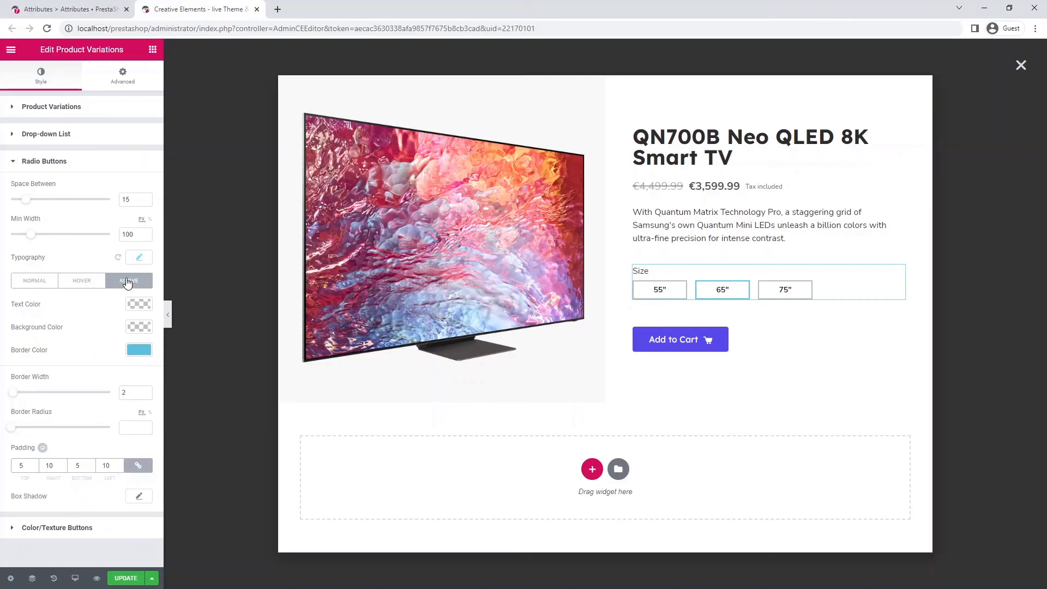
pyautogui.click(139, 349)
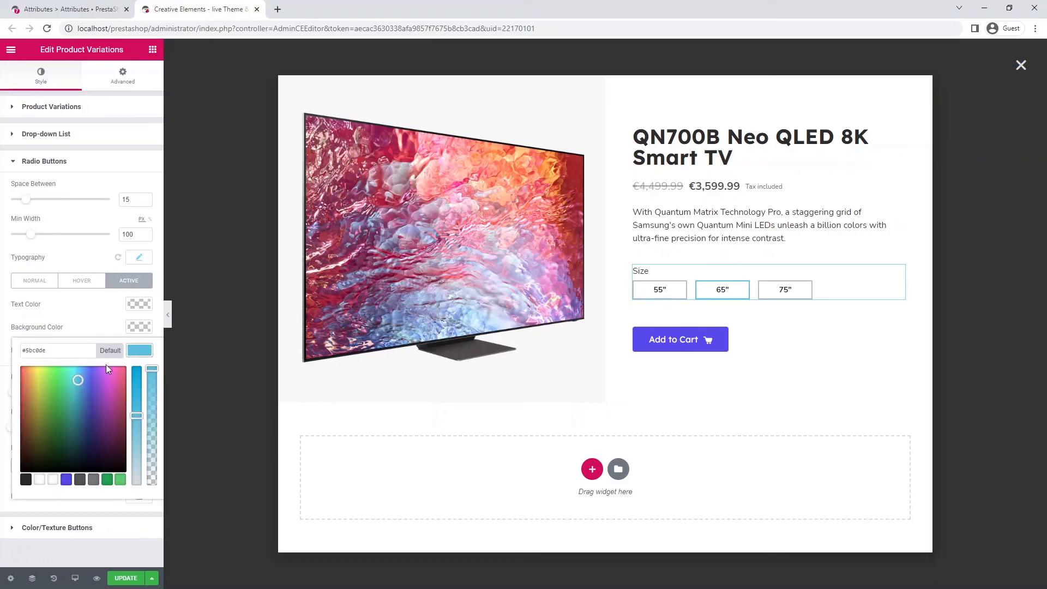
pyautogui.click(26, 480)
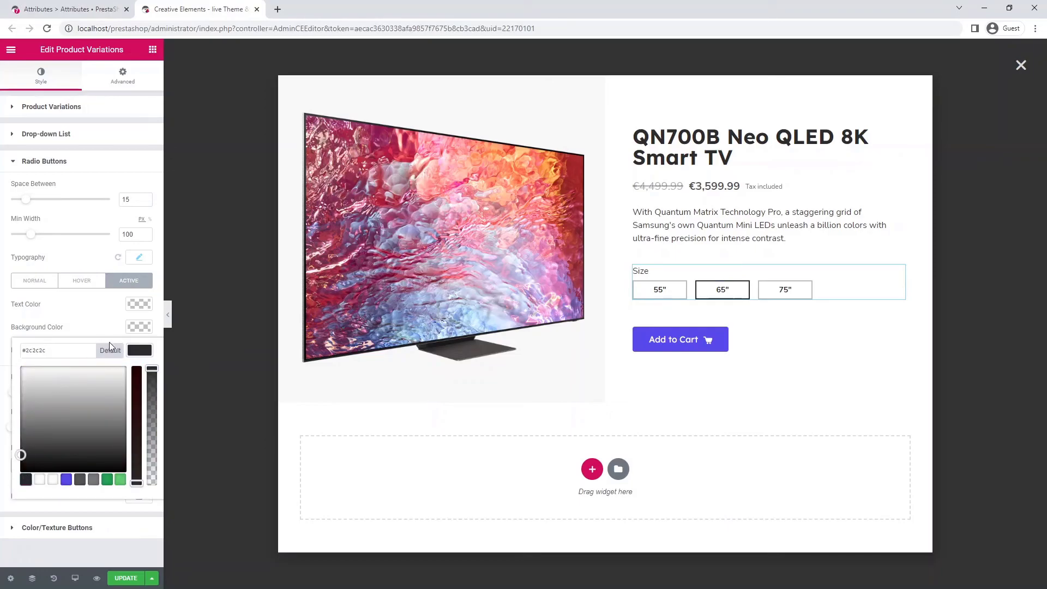
pyautogui.click(140, 352)
# Set the radio buttons' border width to 1 and border radius to 3 px.
pyautogui.doubleClick(125, 392)
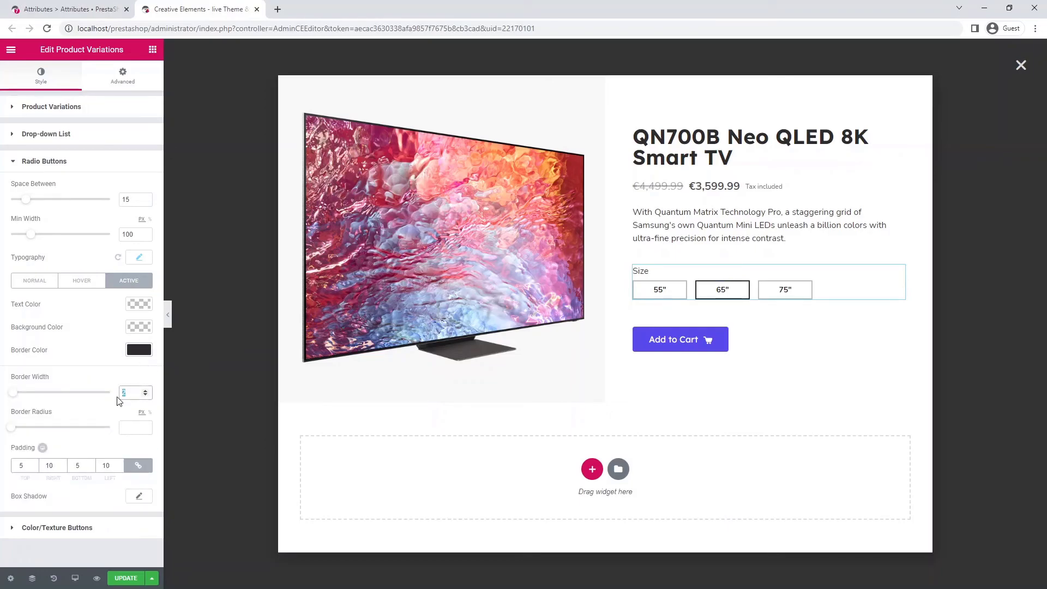
pyautogui.write('1')
pyautogui.click(126, 428)
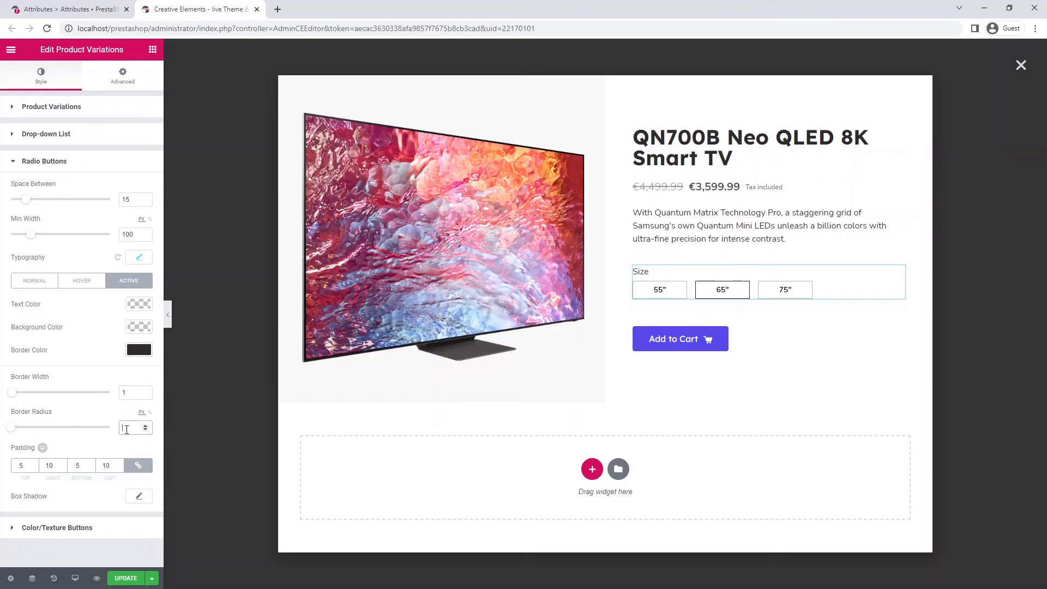
pyautogui.write('3')
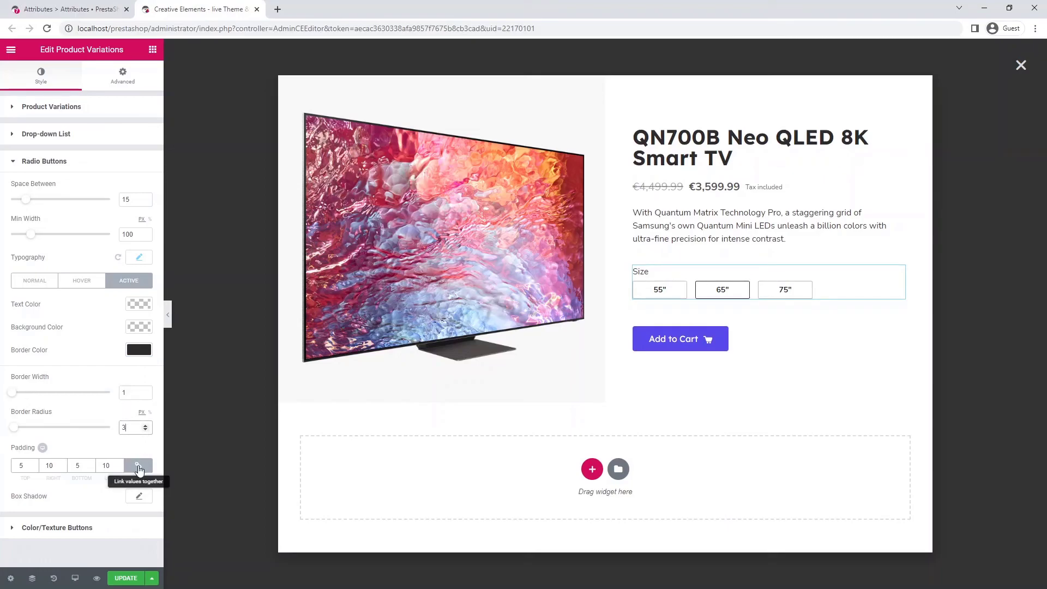
# Unlink the radio buttons' padding, set it to 12 top, 0 right, 12 bottom and 0 left, and update the template.
pyautogui.click(138, 465)
pyautogui.doubleClick(18, 467)
pyautogui.write('12')
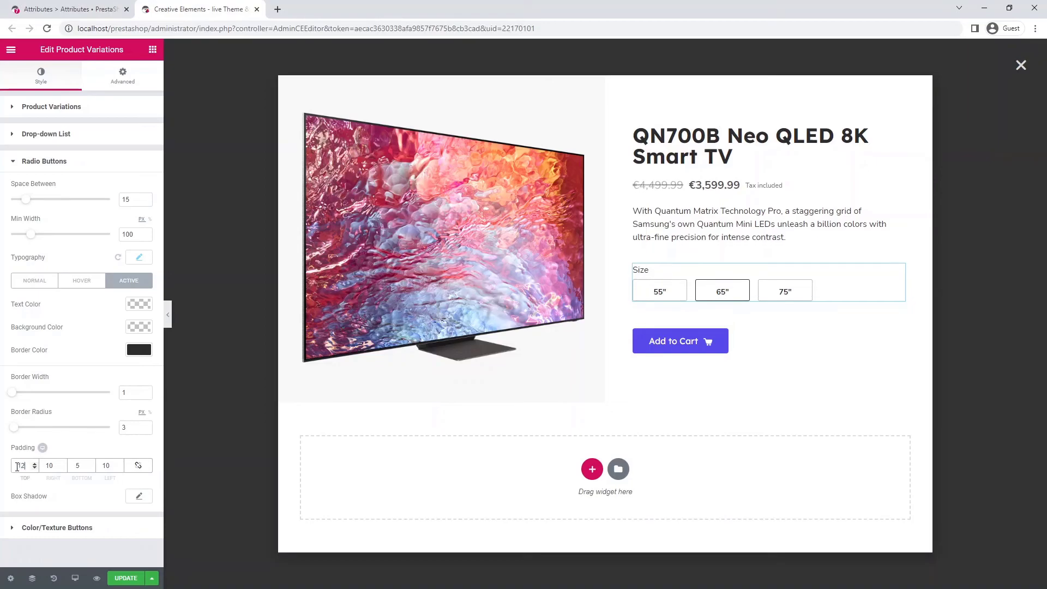
pyautogui.doubleClick(51, 466)
pyautogui.write('0')
pyautogui.click(77, 466)
pyautogui.write('12')
pyautogui.doubleClick(106, 466)
pyautogui.write('0')
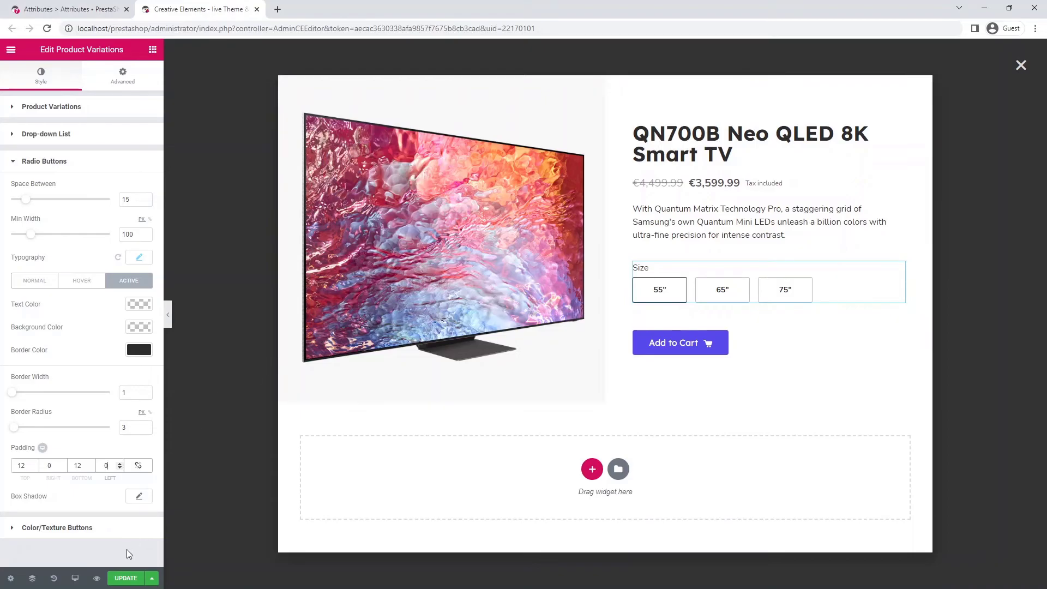
pyautogui.click(122, 577)
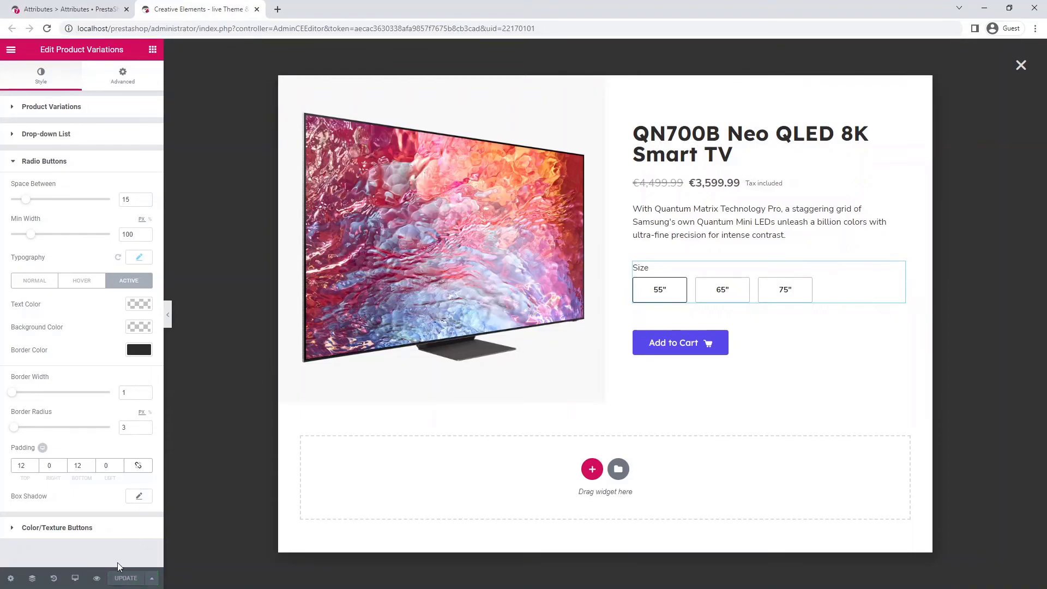
# Switch to the PrestaShop back office, open the Creative Elements Theme Builder and activate the Quick View template.
pyautogui.click(93, 10)
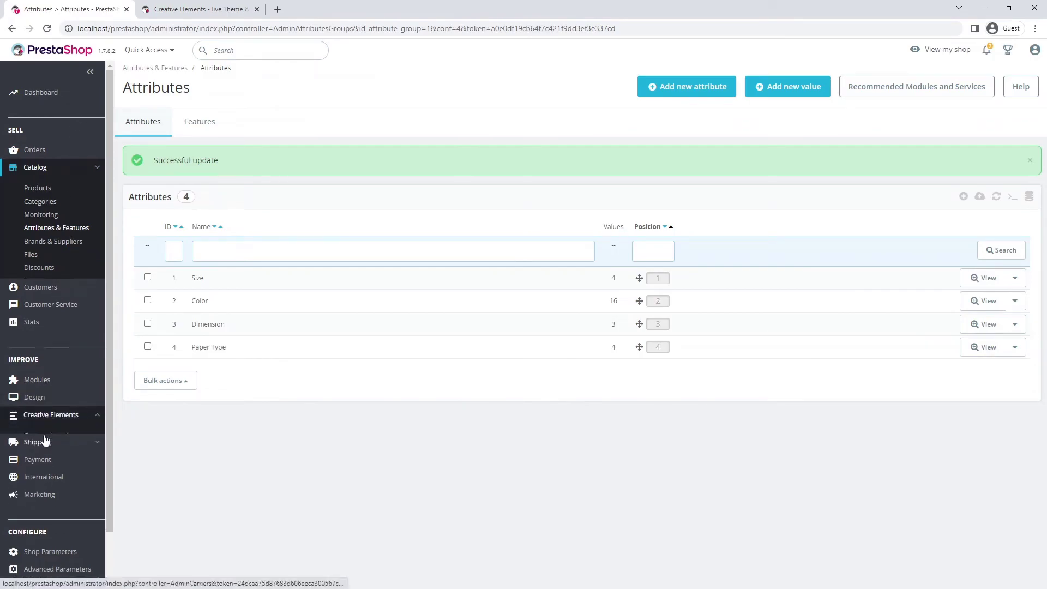
pyautogui.click(48, 349)
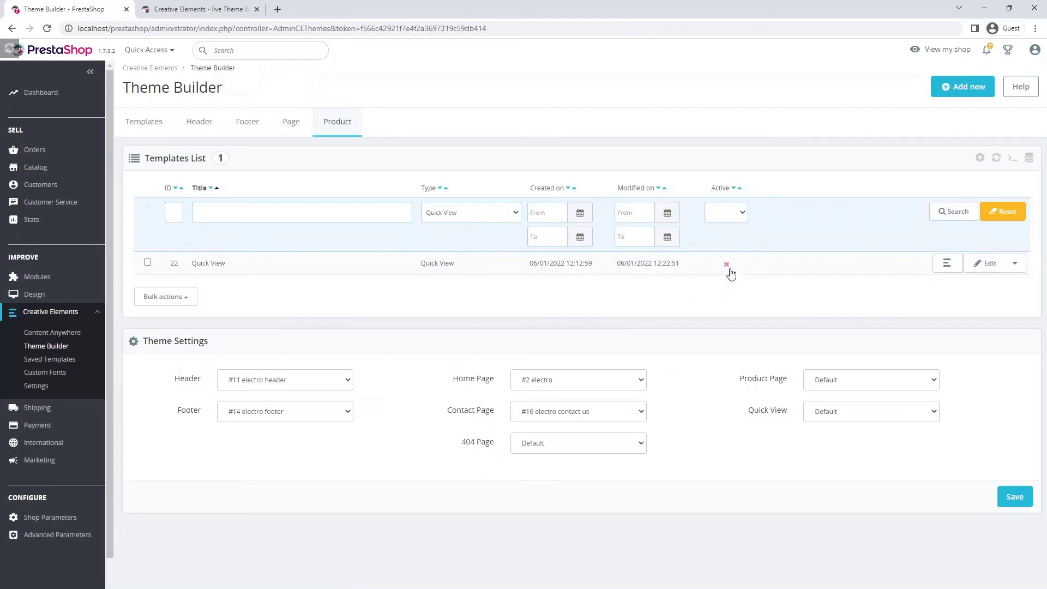
pyautogui.click(727, 265)
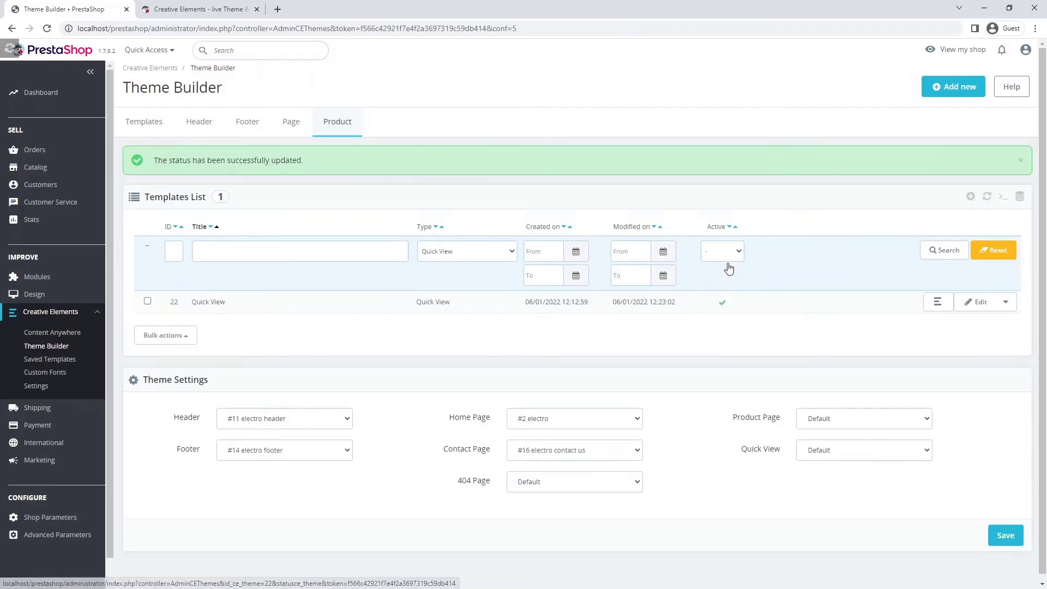
# Show all theme templates, assign #22 Quick View as the Quick View in Theme Settings and save.
pyautogui.click(145, 121)
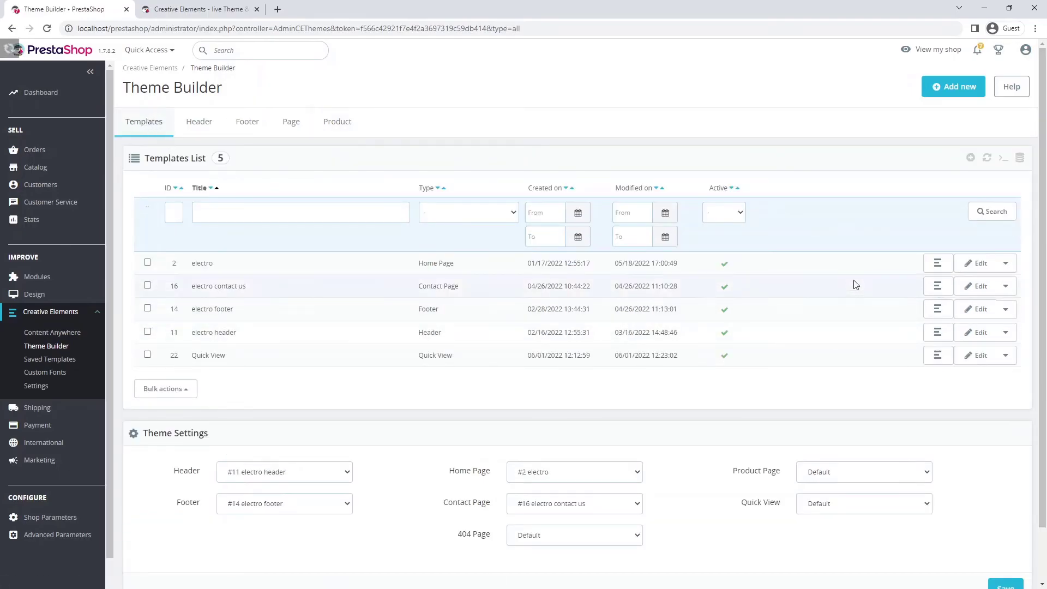
pyautogui.scroll(-1, 852, 283)
pyautogui.click(866, 446)
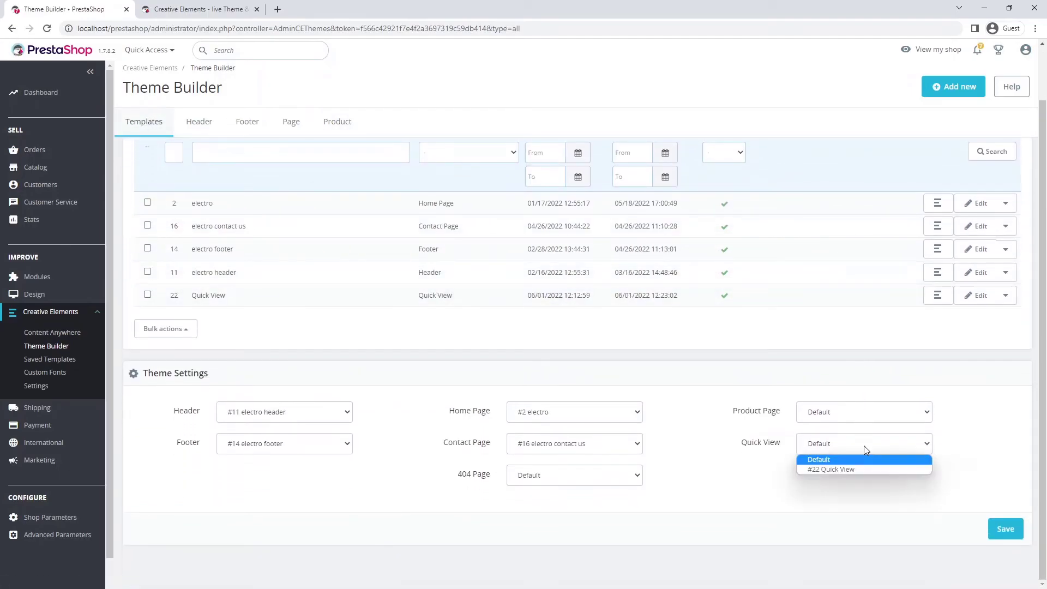
pyautogui.click(865, 469)
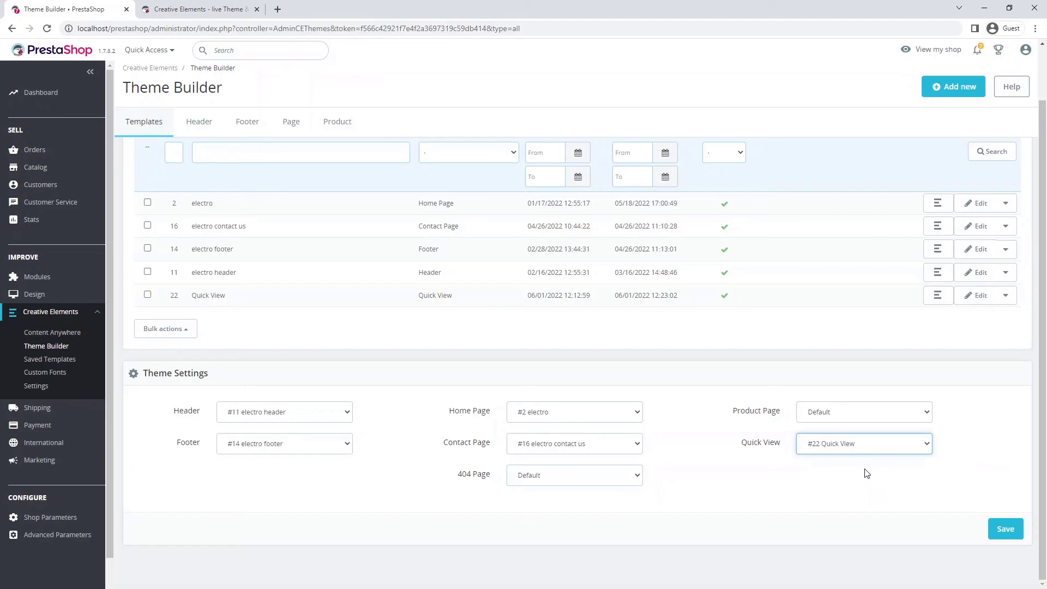
pyautogui.click(1004, 528)
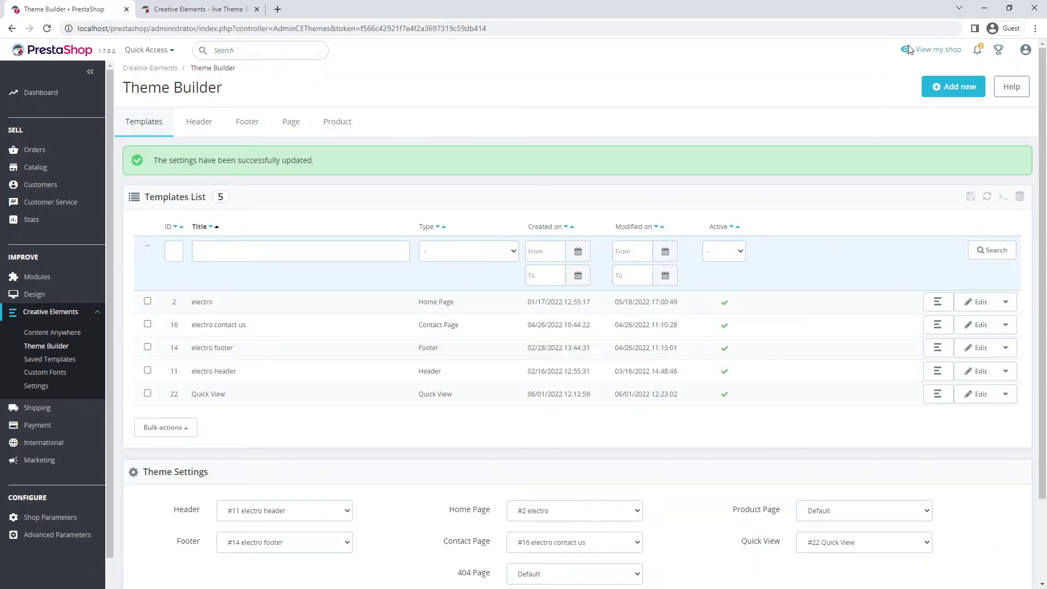
# View the shop's front page, check the Quick View popup of QN700B Neo QLED 8K Smart TV, and close the popup.
pyautogui.click(909, 49)
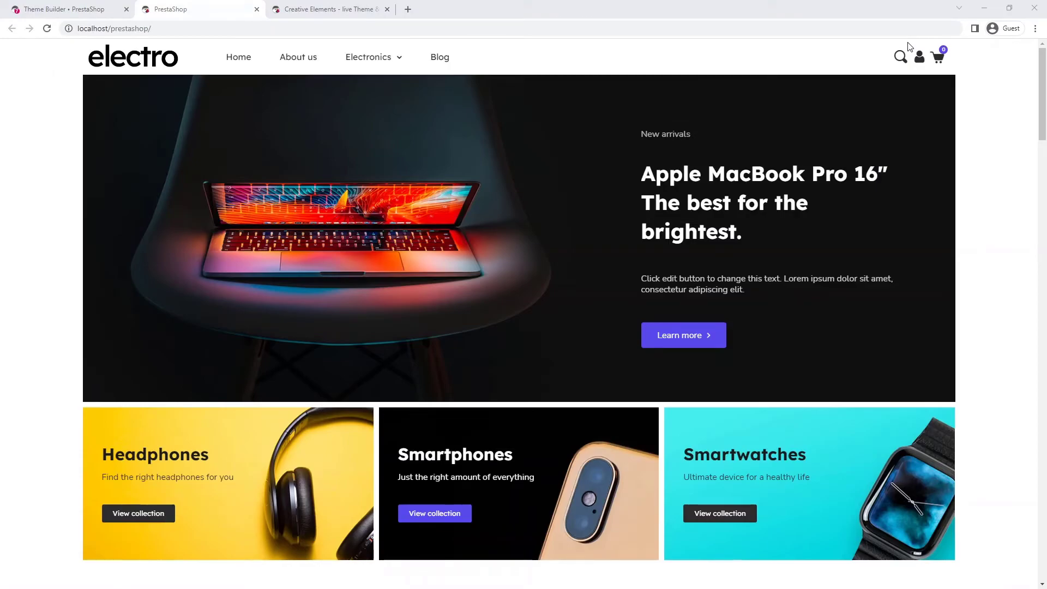
pyautogui.scroll(-10, 908, 46)
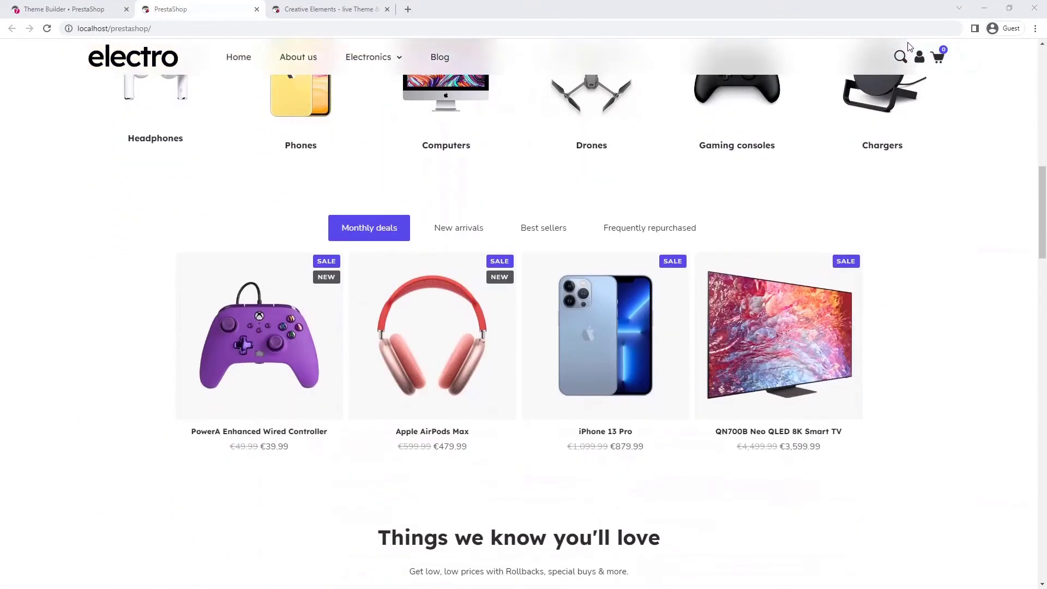
pyautogui.scroll(-1, 908, 46)
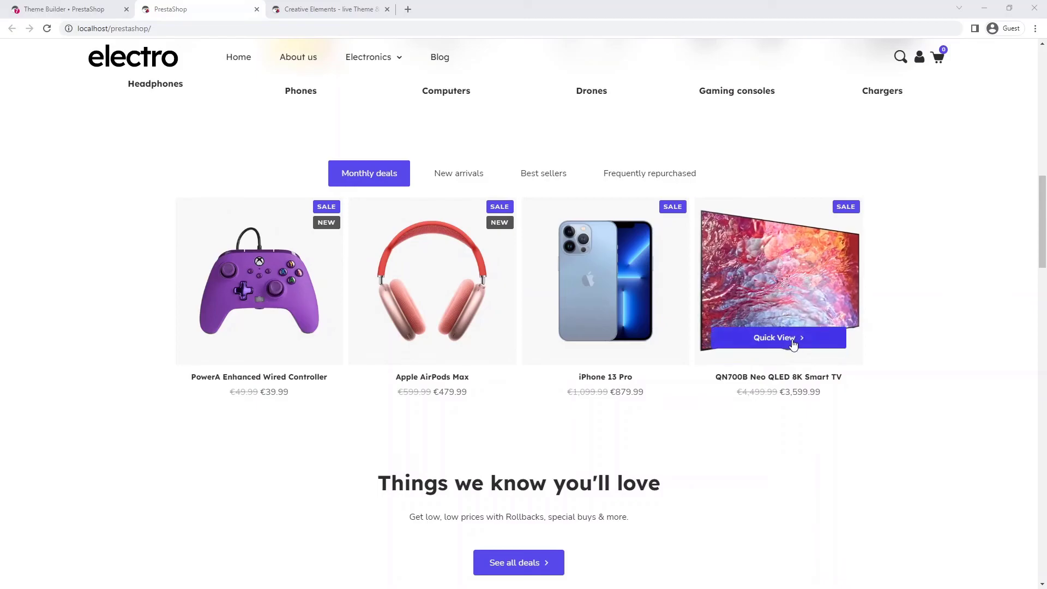
pyautogui.click(793, 343)
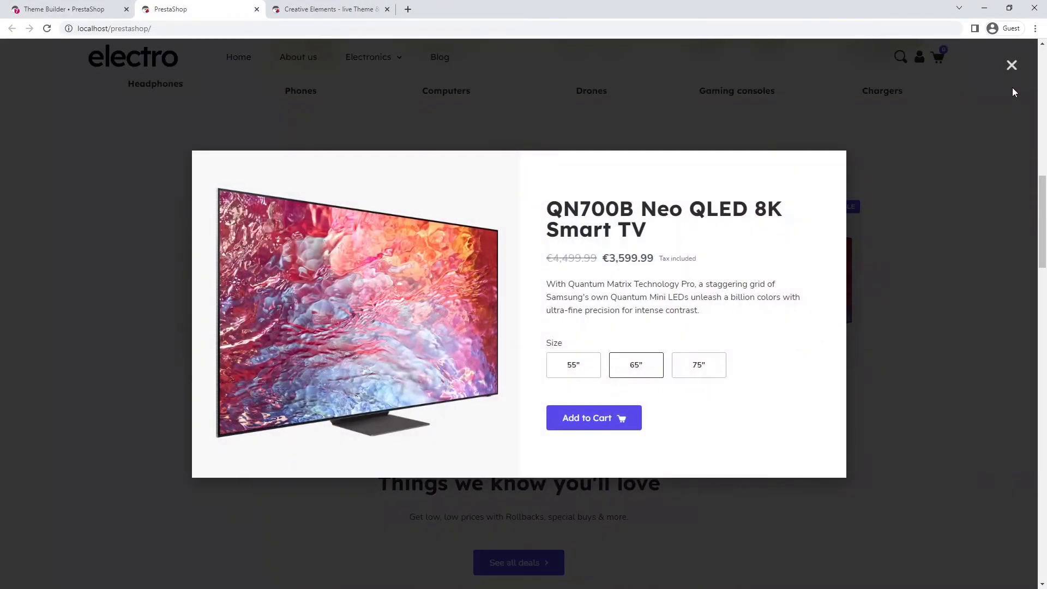
pyautogui.click(1012, 66)
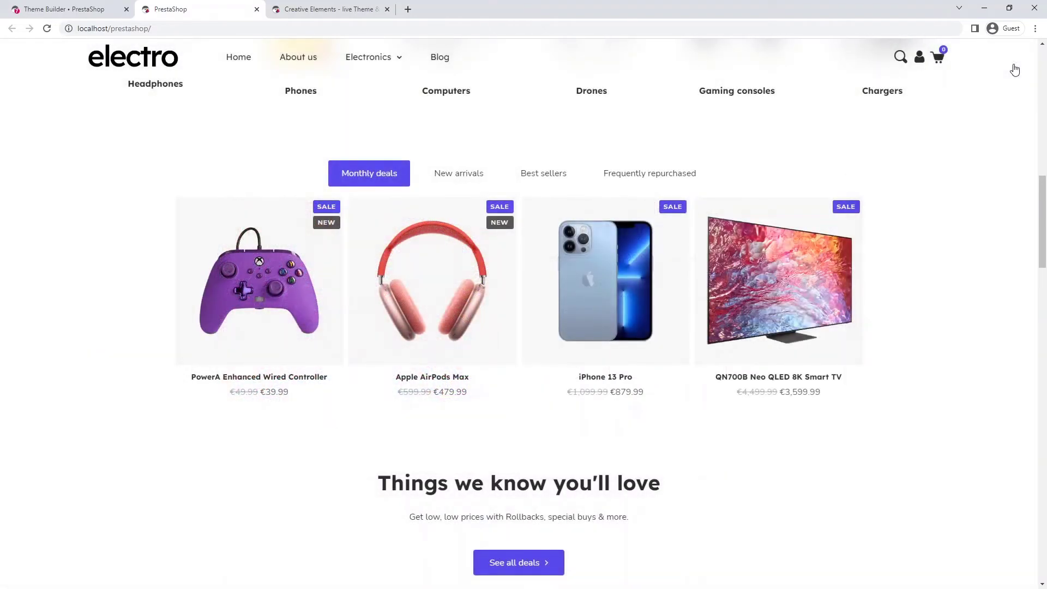
# Return to the Creative Elements editor and set the Quick View popup's width to 500 px.
pyautogui.click(330, 9)
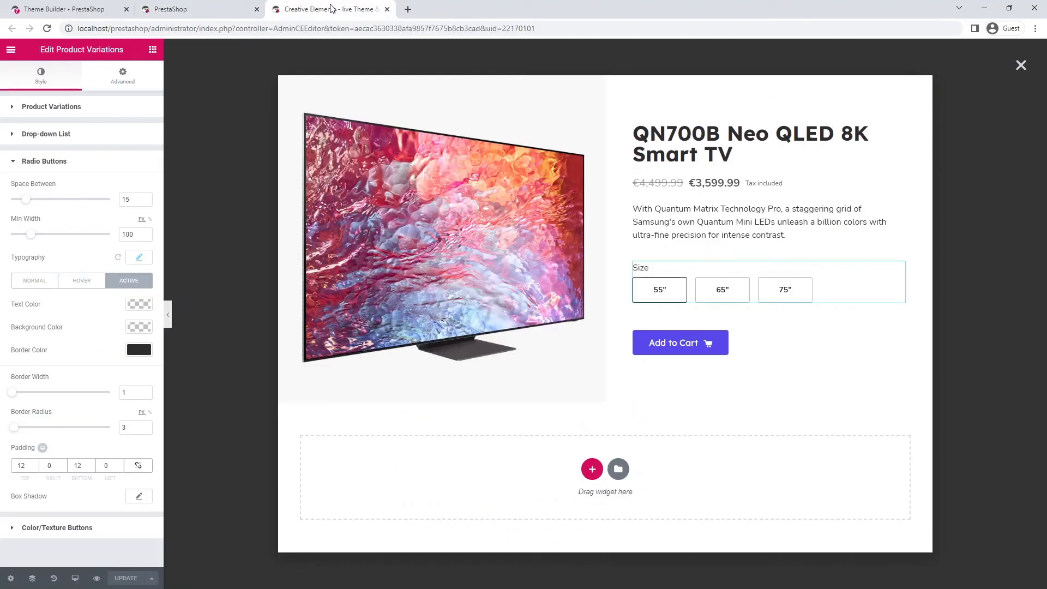
pyautogui.click(10, 578)
pyautogui.moveTo(139, 146); pyautogui.dragTo(116, 150)
pyautogui.write('500')
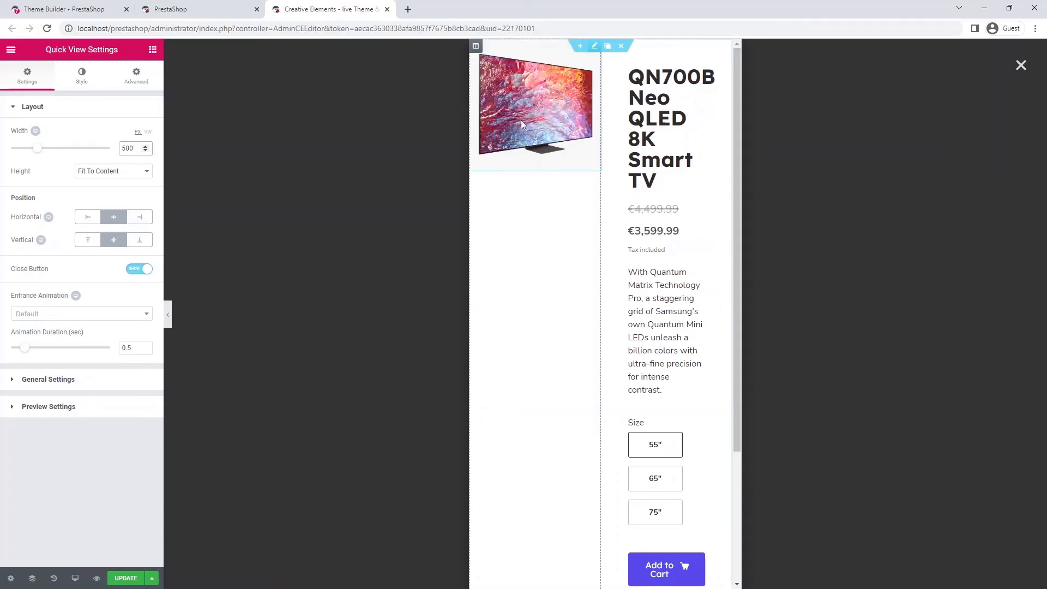
# Move the product image above the product title in the details column and delete the emptied column.
pyautogui.moveTo(534, 97); pyautogui.dragTo(657, 76)
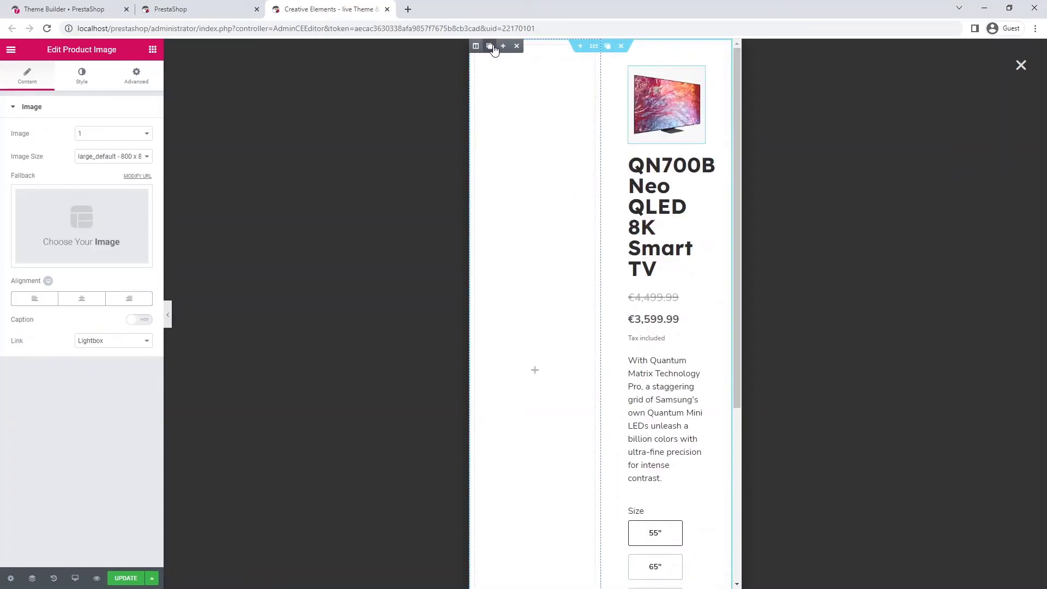
pyautogui.click(515, 50)
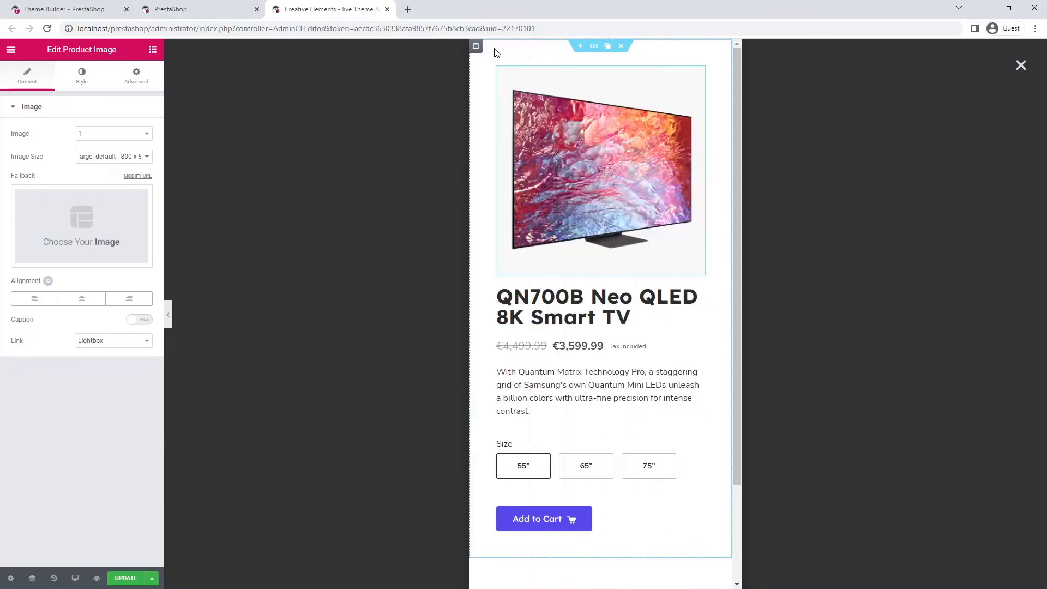
# Set the padding of the column holding the product image and details to 20 px on all sides.
pyautogui.click(475, 47)
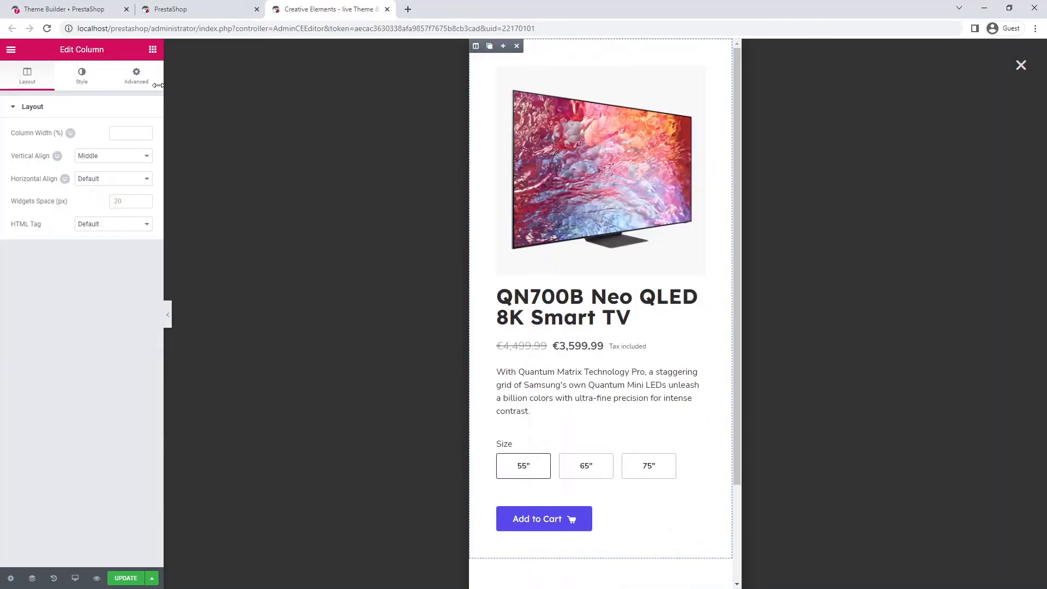
pyautogui.click(137, 76)
pyautogui.moveTo(113, 197); pyautogui.dragTo(98, 198)
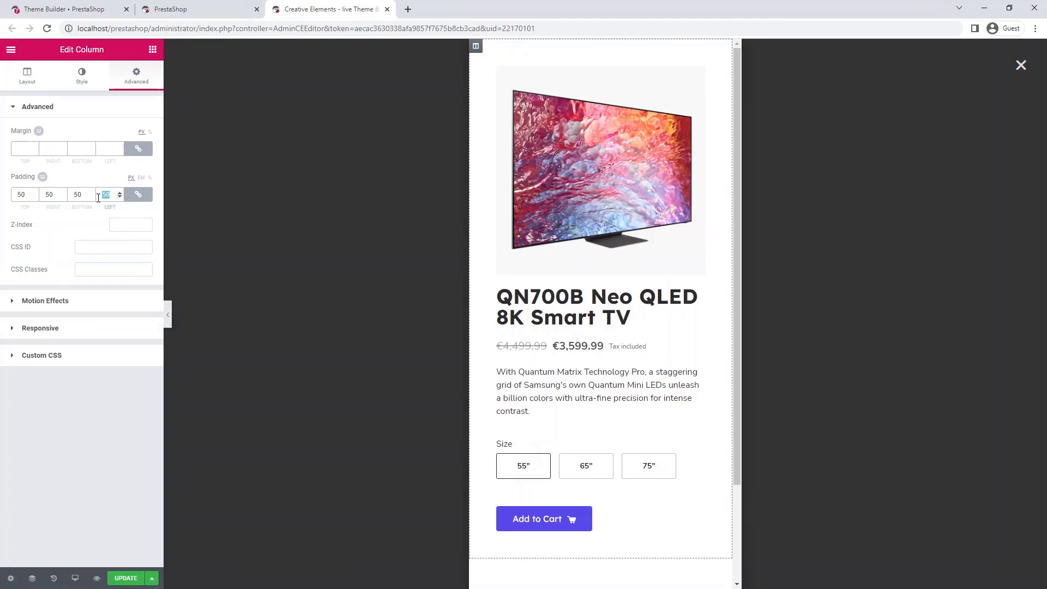
pyautogui.write('20')
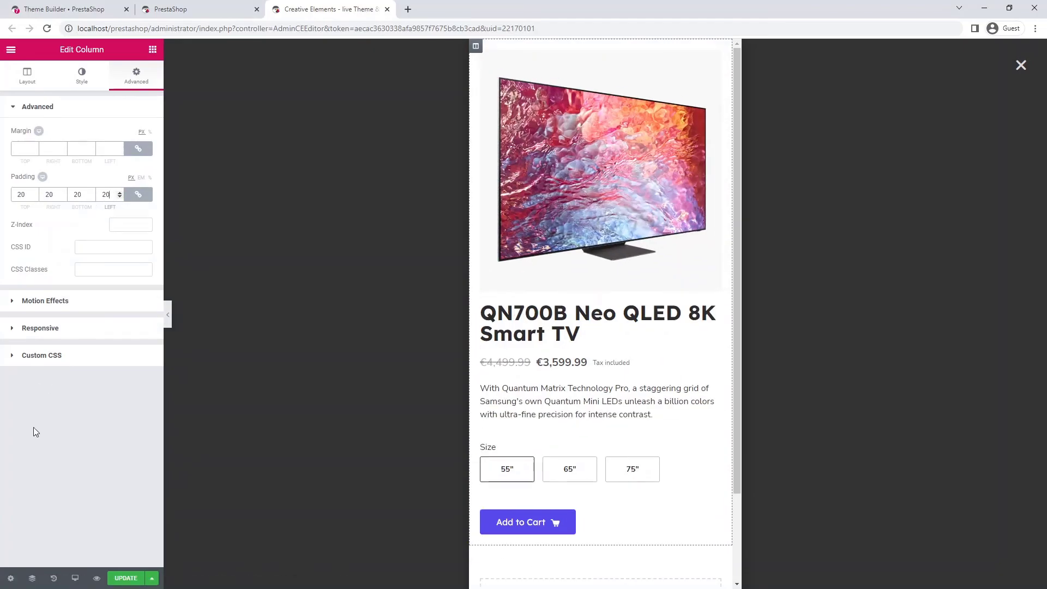
# In the Quick View settings, set the popup's height to Fit To Screen and its horizontal position to the right.
pyautogui.click(10, 579)
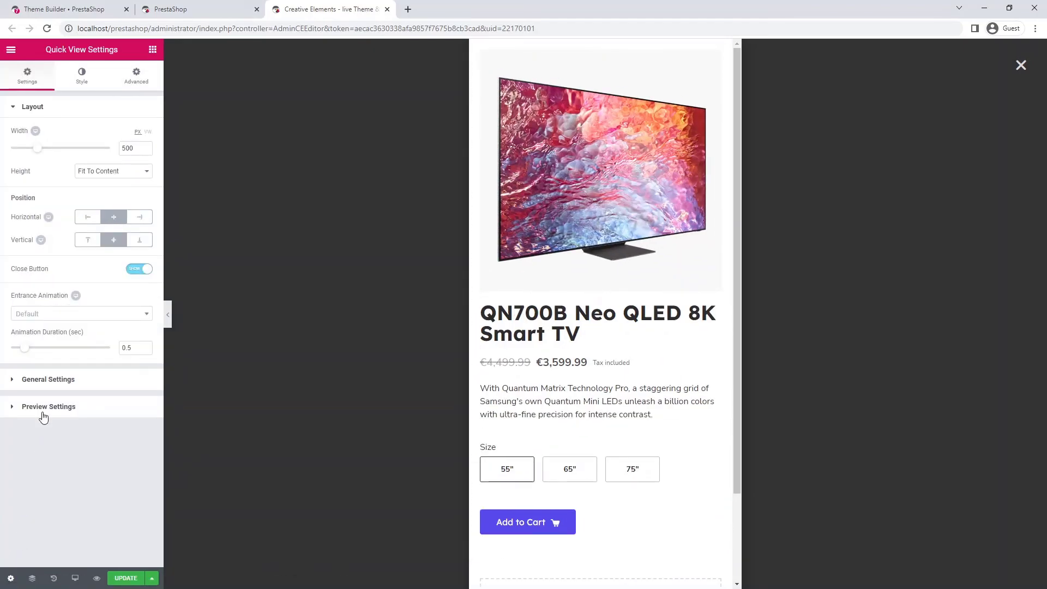
pyautogui.click(114, 174)
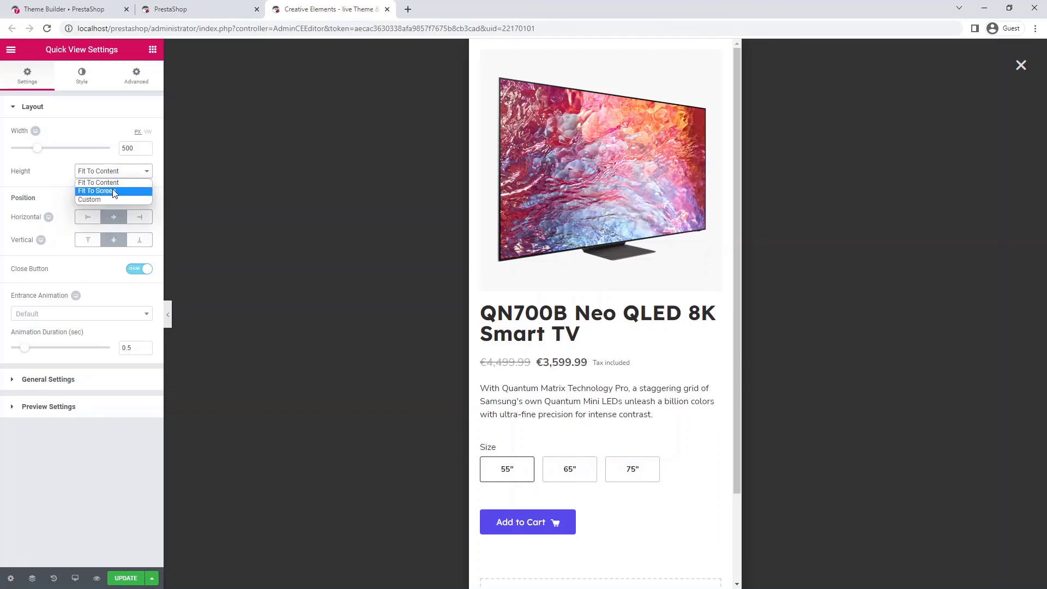
pyautogui.click(113, 192)
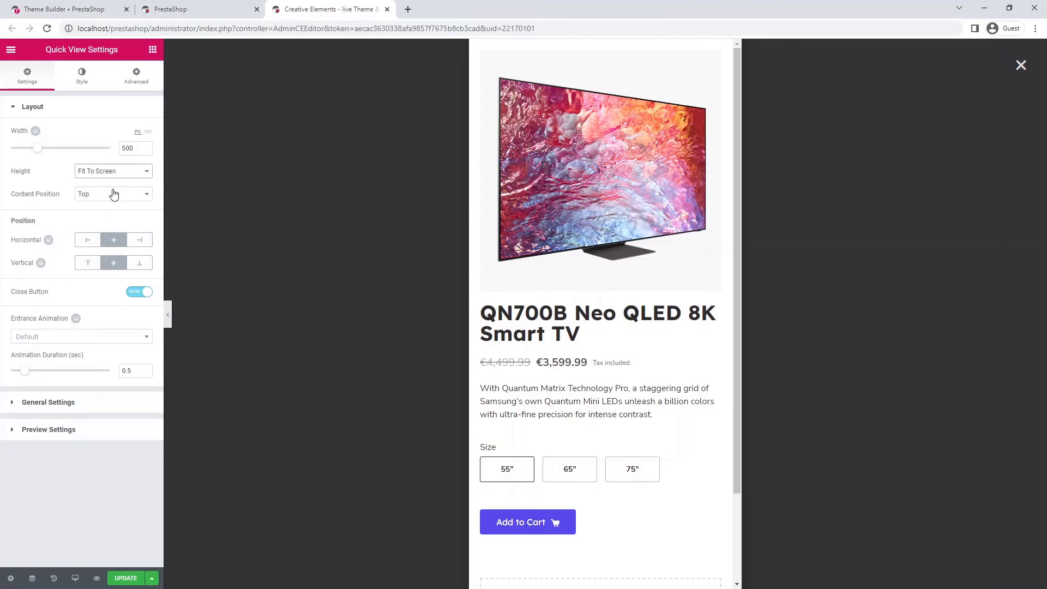
pyautogui.click(140, 243)
# Give the popup the Slide In Right entrance animation with a duration of 1 second.
pyautogui.click(86, 338)
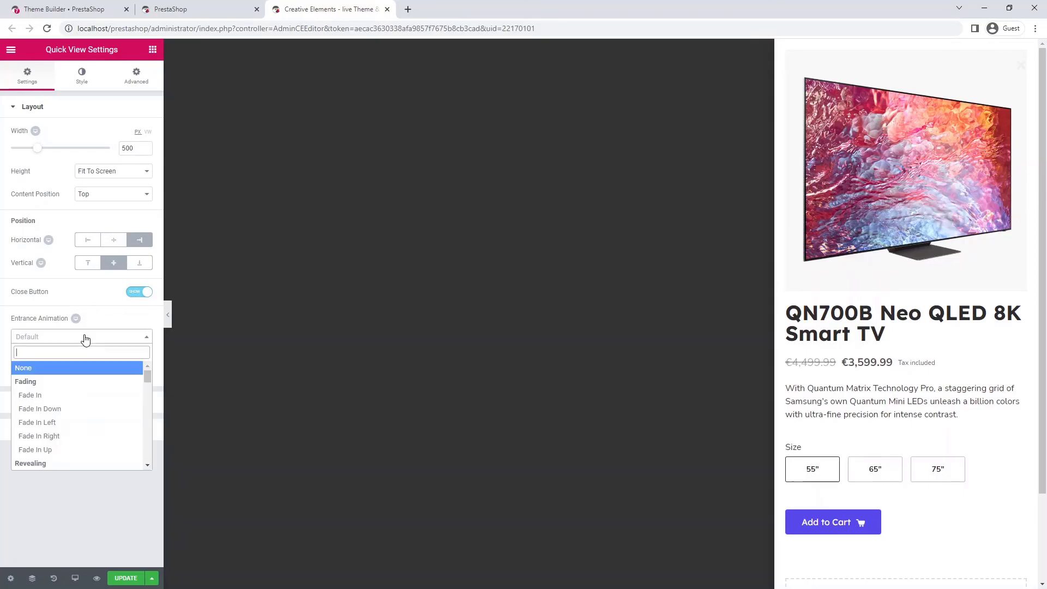
pyautogui.write('slide')
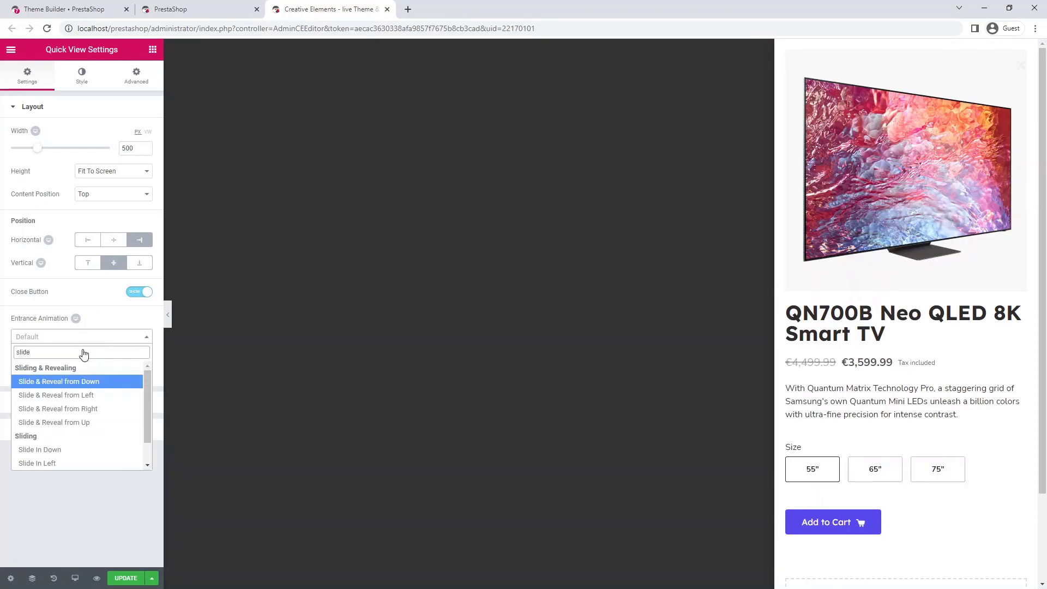
pyautogui.scroll(-1, 82, 398)
pyautogui.click(72, 451)
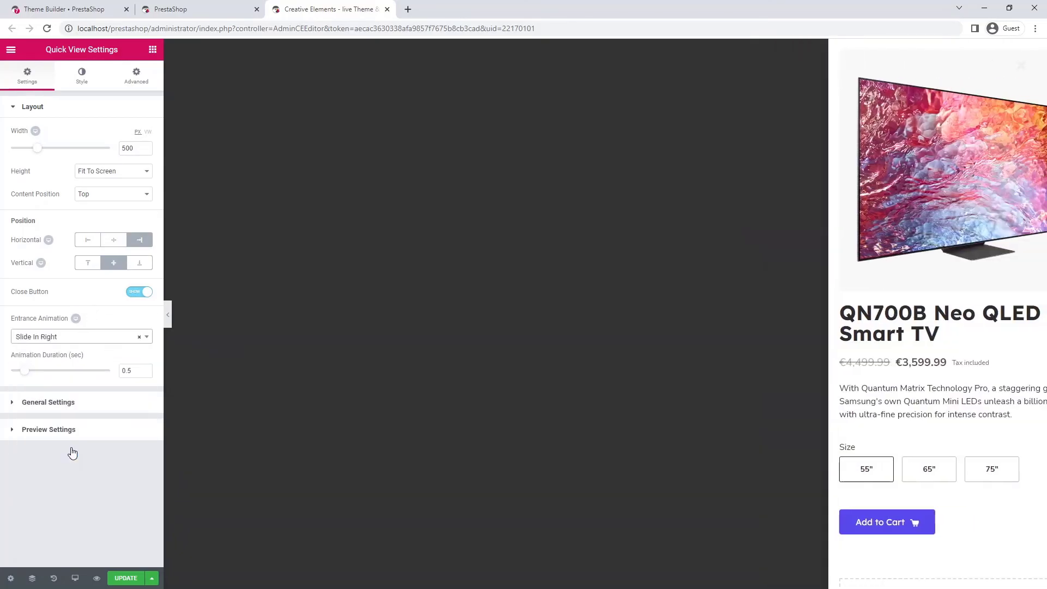
pyautogui.moveTo(133, 371); pyautogui.dragTo(108, 372)
pyautogui.write('1')
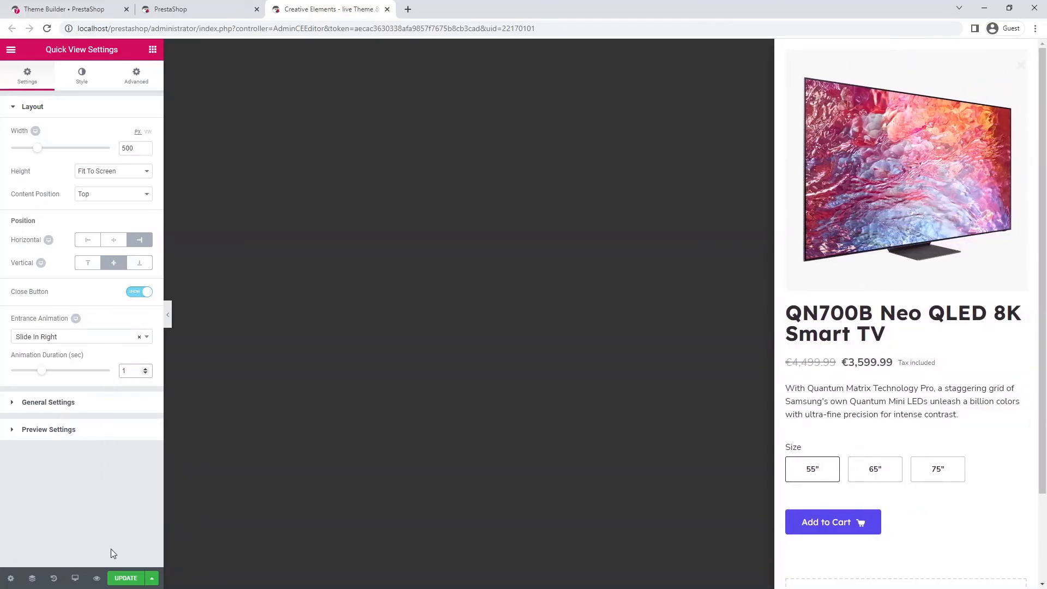
# Update the template and check the Quick View popup of QN700B Neo QLED 8K Smart TV on the shop's front page.
pyautogui.click(116, 578)
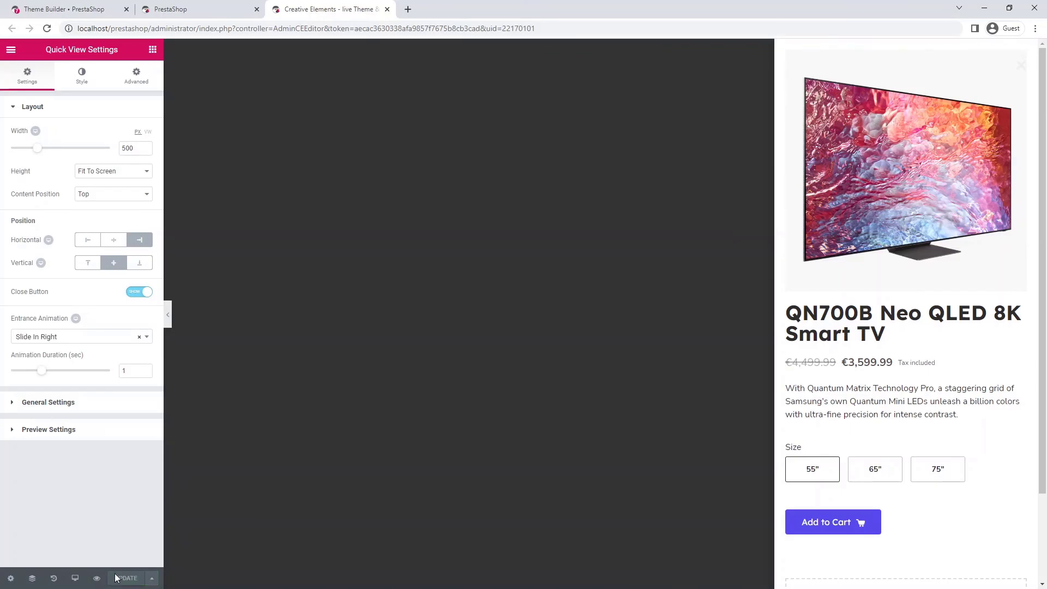
pyautogui.click(207, 11)
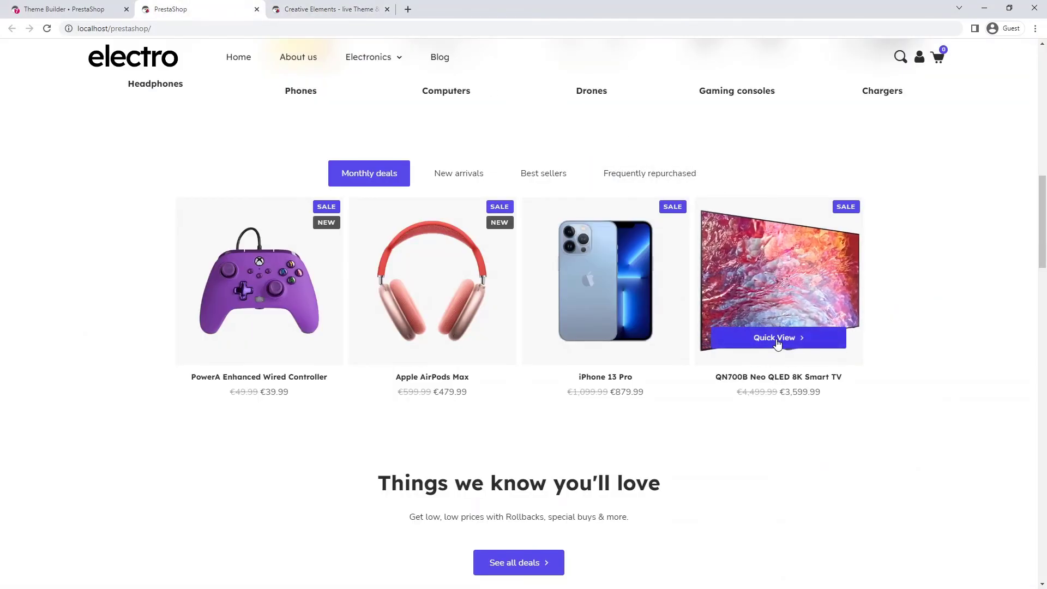
pyautogui.click(777, 338)
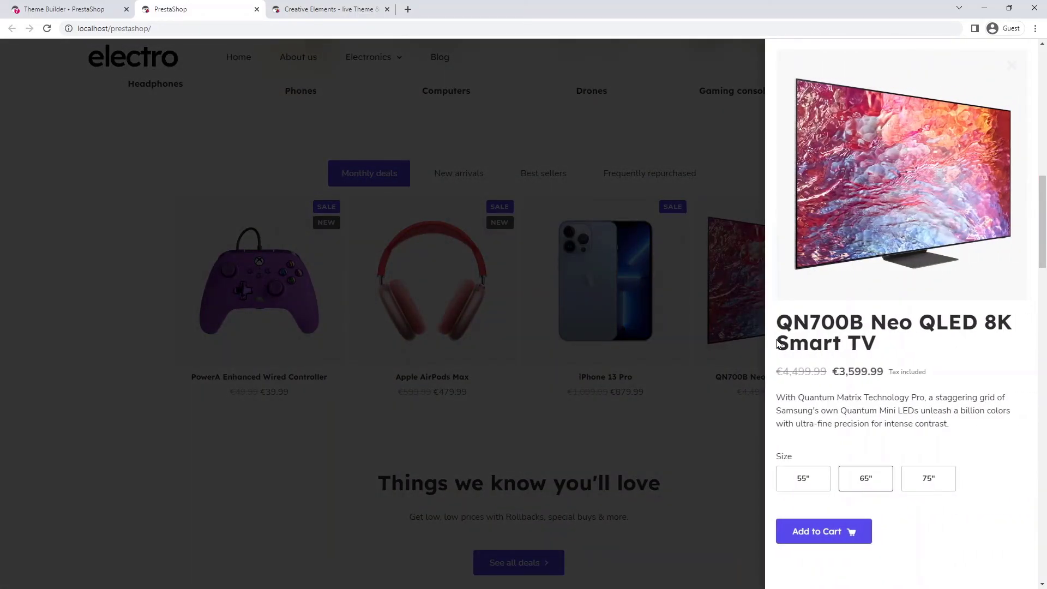